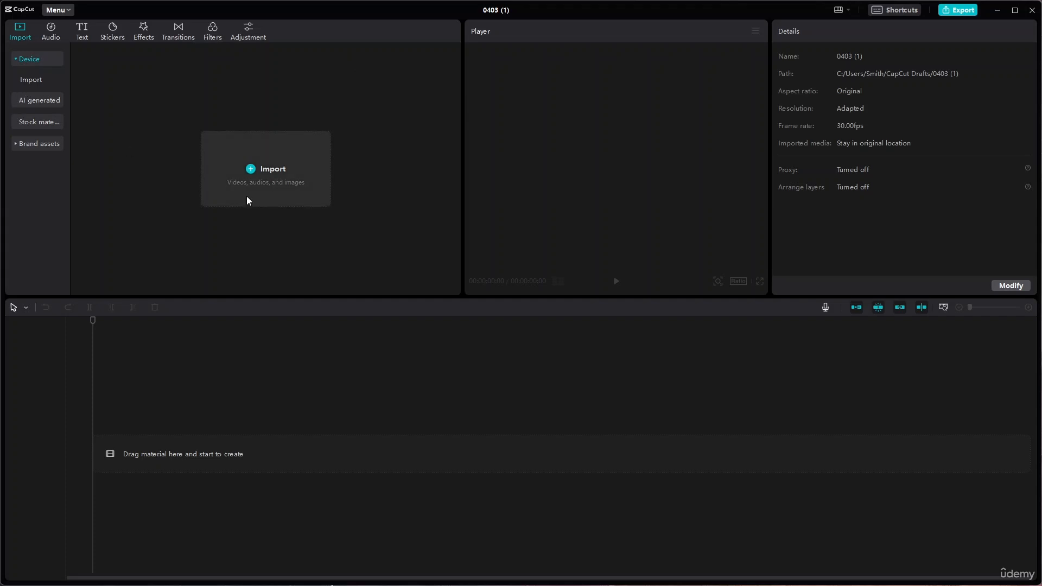
Step: Import the video 19149707-hd_1920_1080_60fps.mp4 and place it at the start of the timeline
{"action": "left_click", "coordinate": [259, 174]}
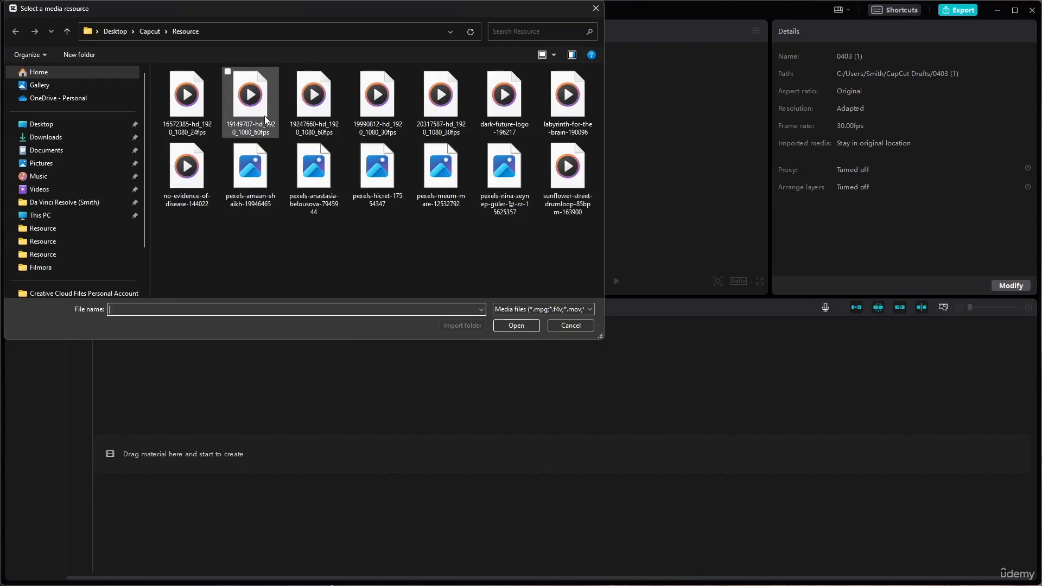
{"action": "left_click", "coordinate": [520, 325]}
{"action": "left_click_drag", "start_coordinate": [109, 128], "coordinate": [96, 458]}
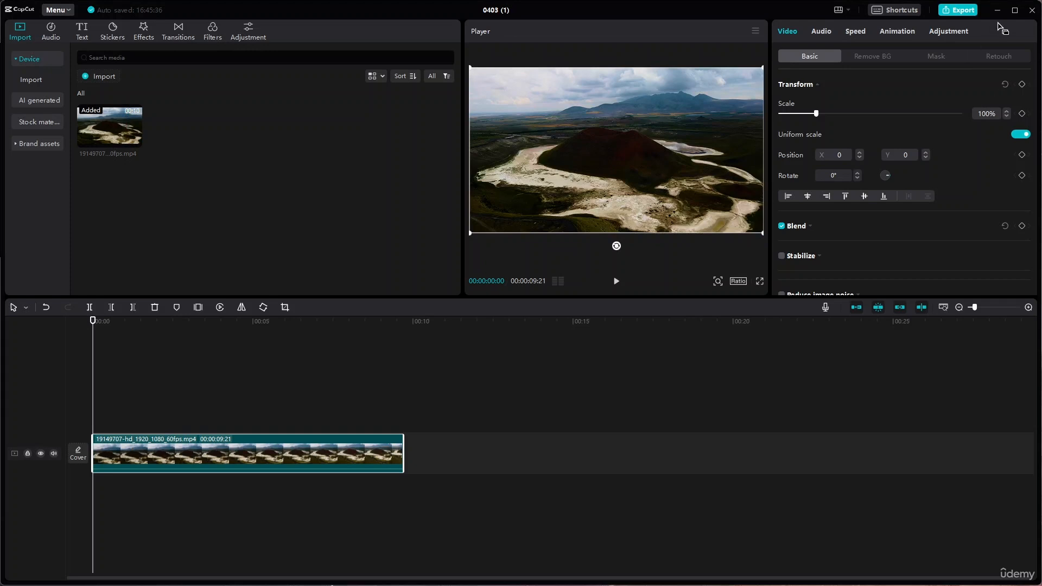
{"action": "left_click", "coordinate": [1015, 10]}
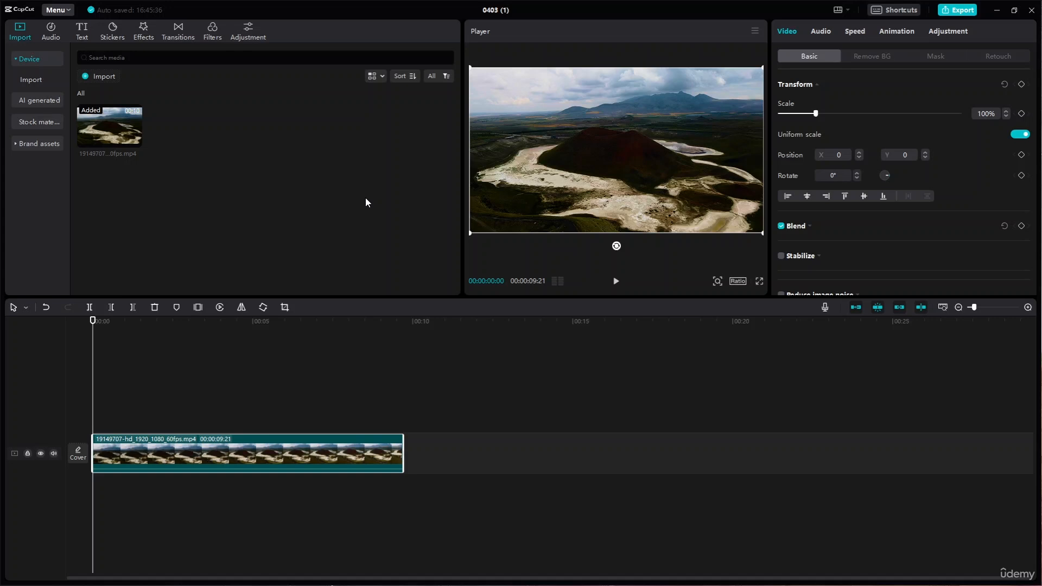
Step: Add a default text clip above the video and extend it to the end of the video clip
{"action": "left_click", "coordinate": [85, 39]}
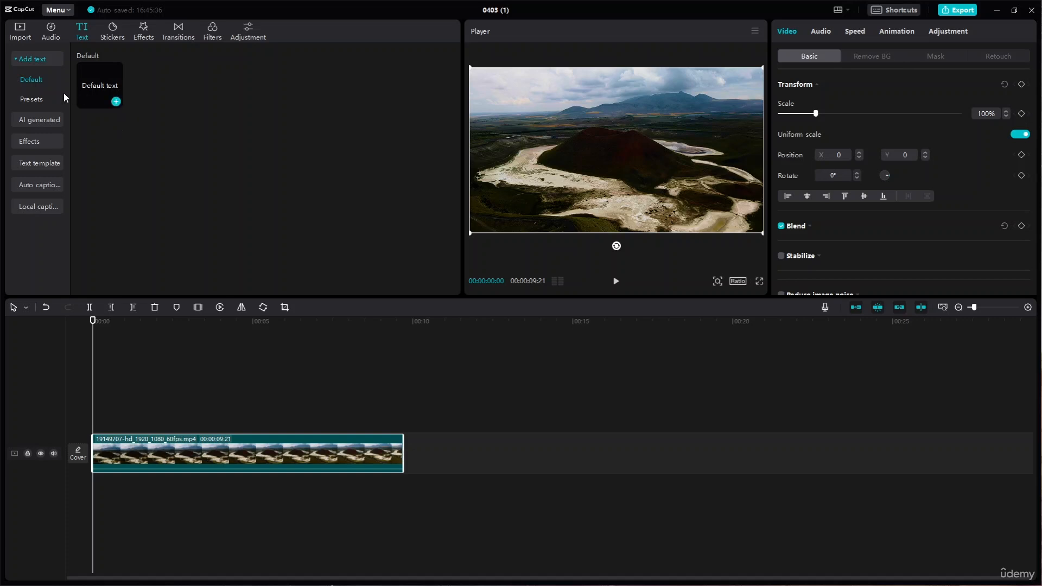
{"action": "left_click", "coordinate": [116, 102]}
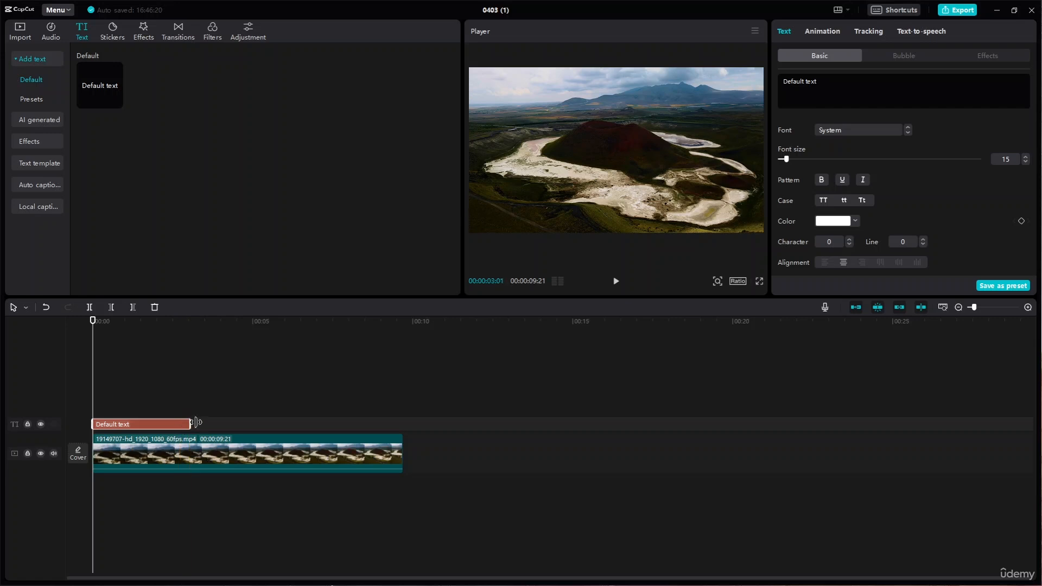
{"action": "left_click_drag", "start_coordinate": [196, 422], "coordinate": [404, 422]}
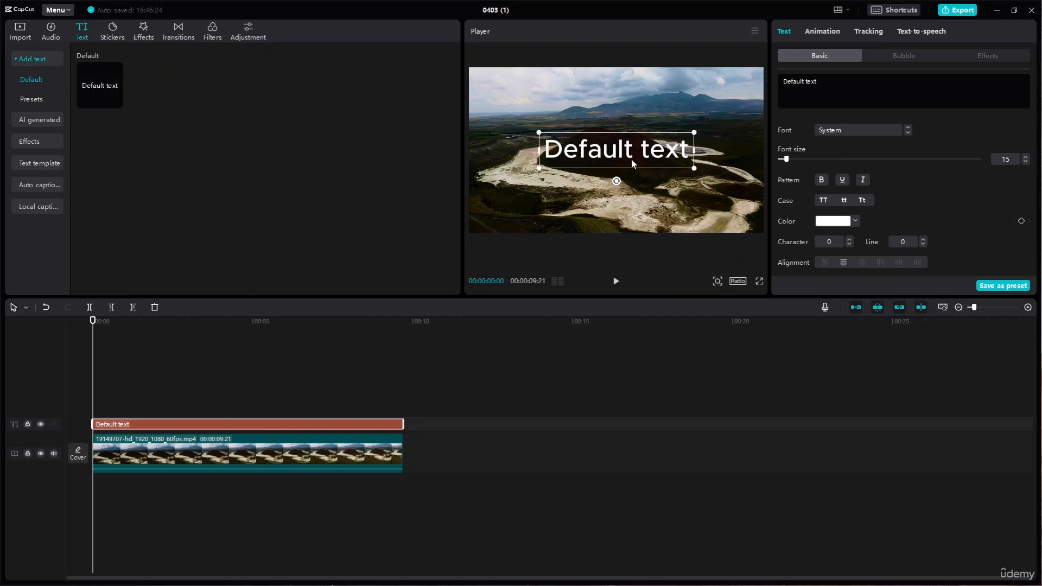
Step: Preview the saved text presets brand_text_2 and brand_text_1, and view the AI-generated text effect options
{"action": "left_click", "coordinate": [34, 100]}
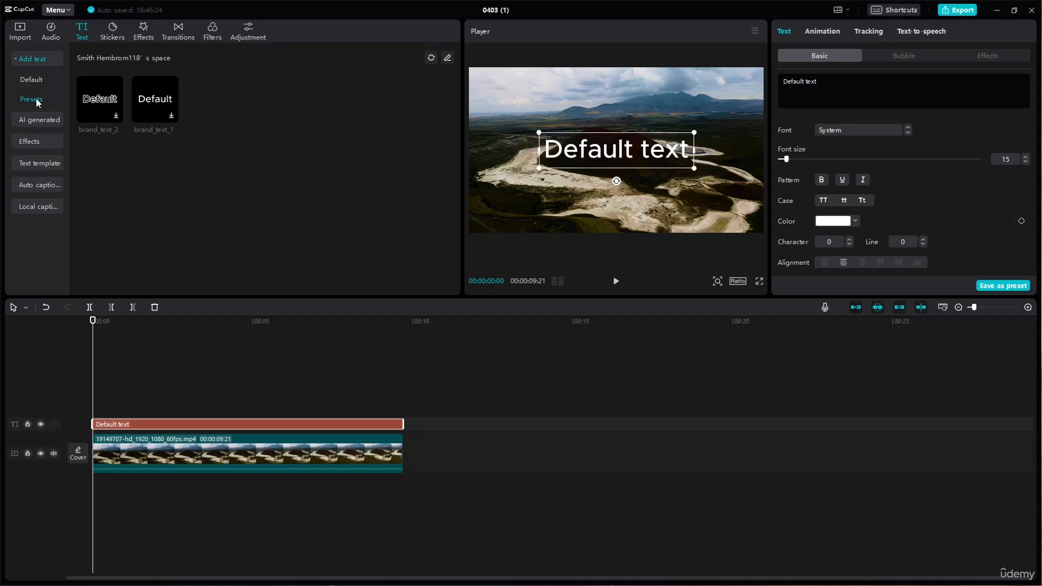
{"action": "left_click", "coordinate": [116, 115]}
{"action": "left_click", "coordinate": [171, 116]}
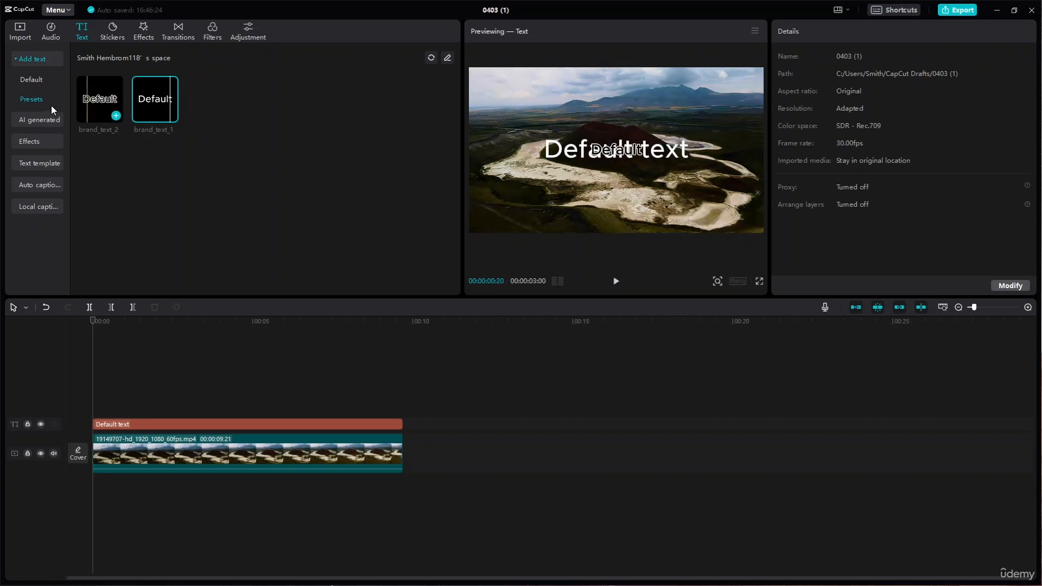
{"action": "left_click", "coordinate": [21, 63]}
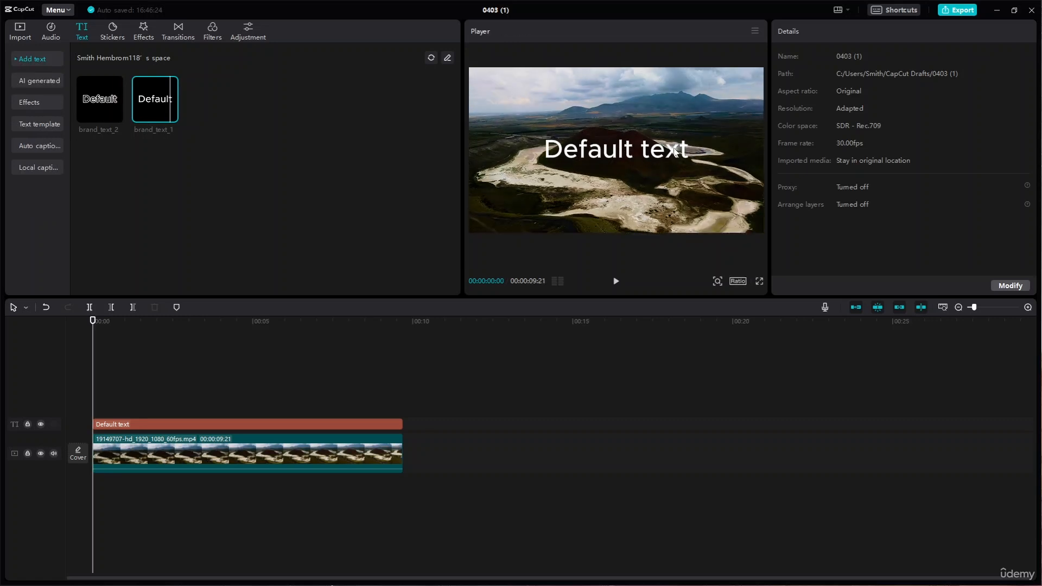
{"action": "mouse_move", "coordinate": [82, 94]}
{"action": "left_click", "coordinate": [34, 84]}
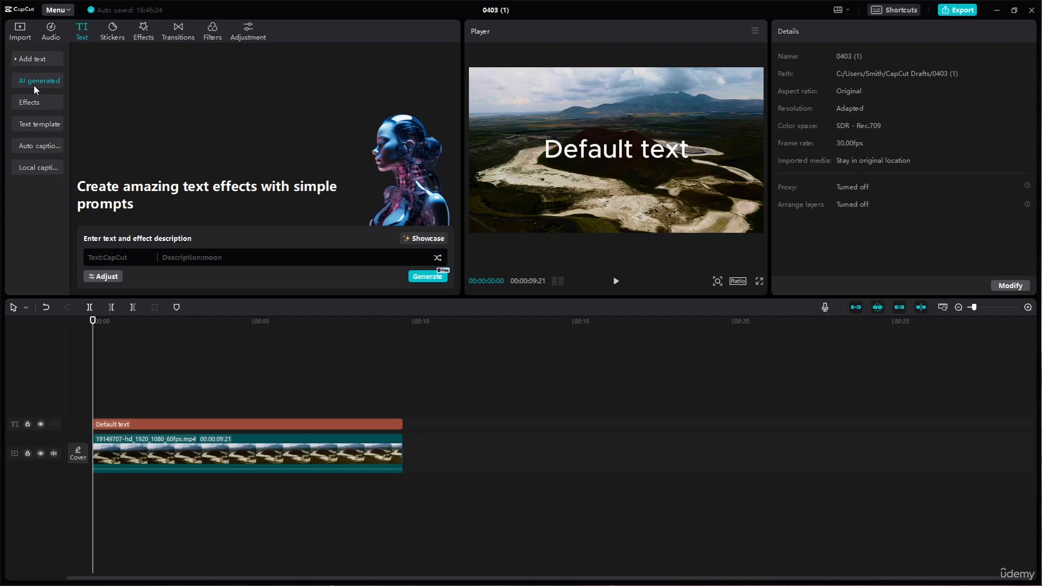
Step: Browse the library of text effects from the Trending styles down to the Pink ones
{"action": "left_click", "coordinate": [54, 101]}
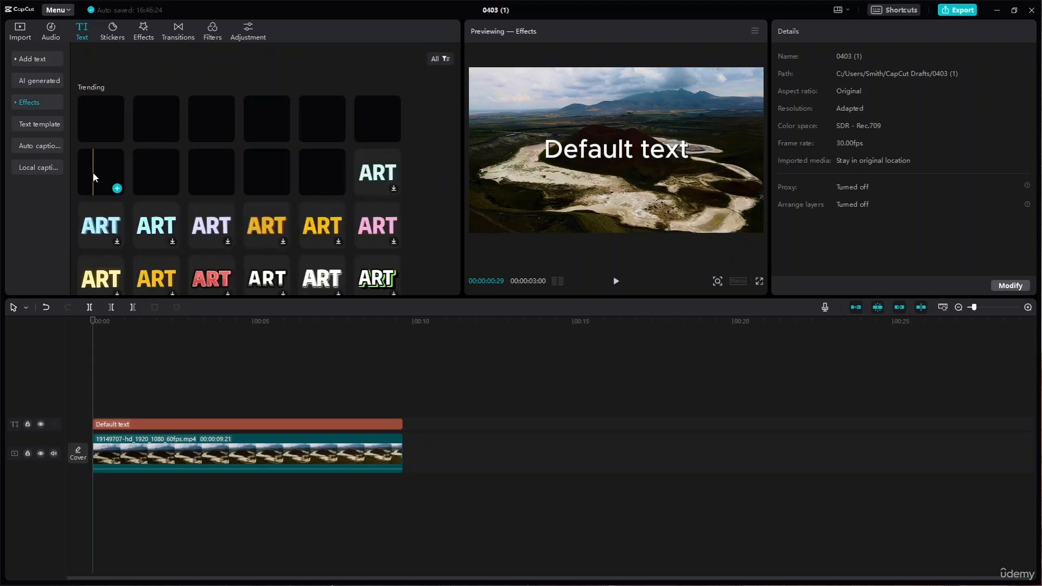
{"action": "scroll", "coordinate": [167, 164], "scroll_direction": "down", "scroll_amount": 10}
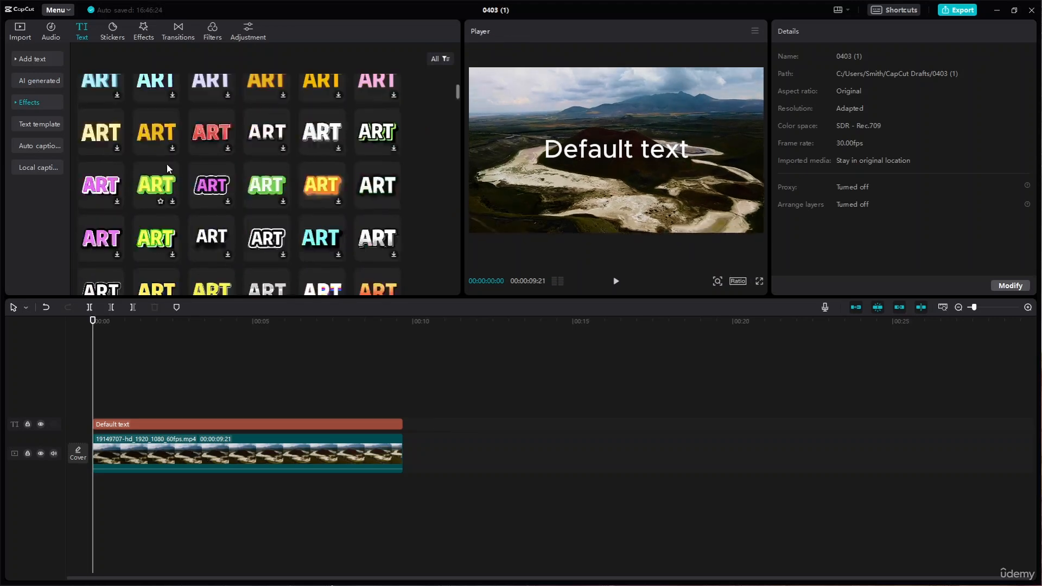
{"action": "scroll", "coordinate": [197, 174], "scroll_direction": "down", "scroll_amount": 10}
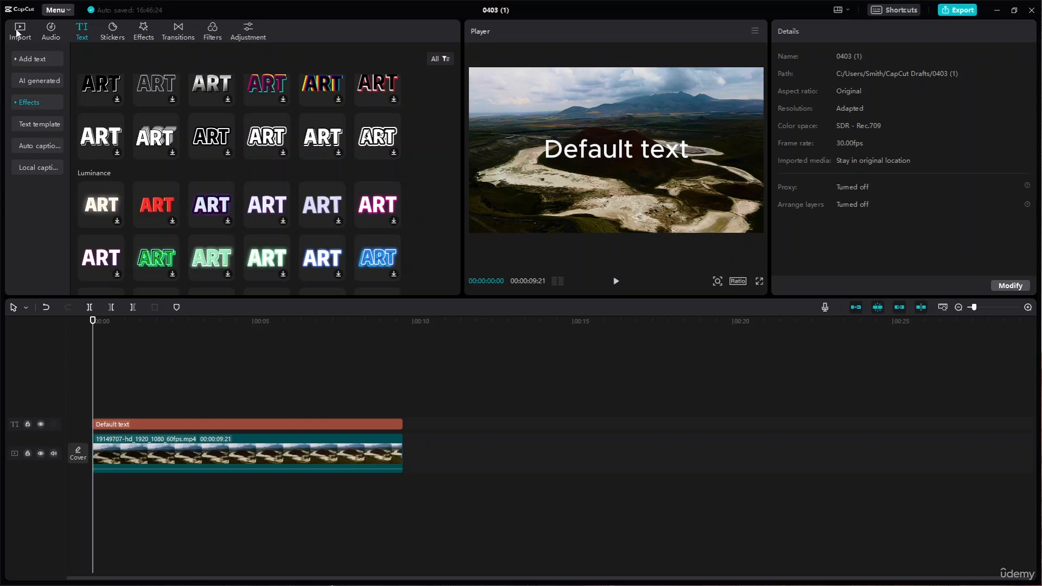
{"action": "left_click", "coordinate": [51, 31]}
{"action": "left_click", "coordinate": [17, 37]}
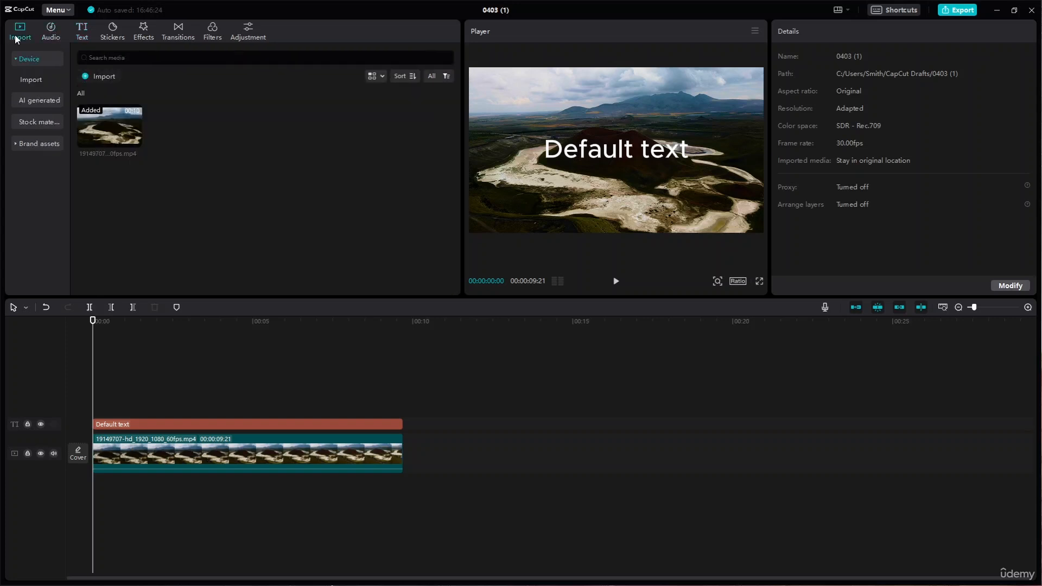
{"action": "left_click", "coordinate": [83, 42]}
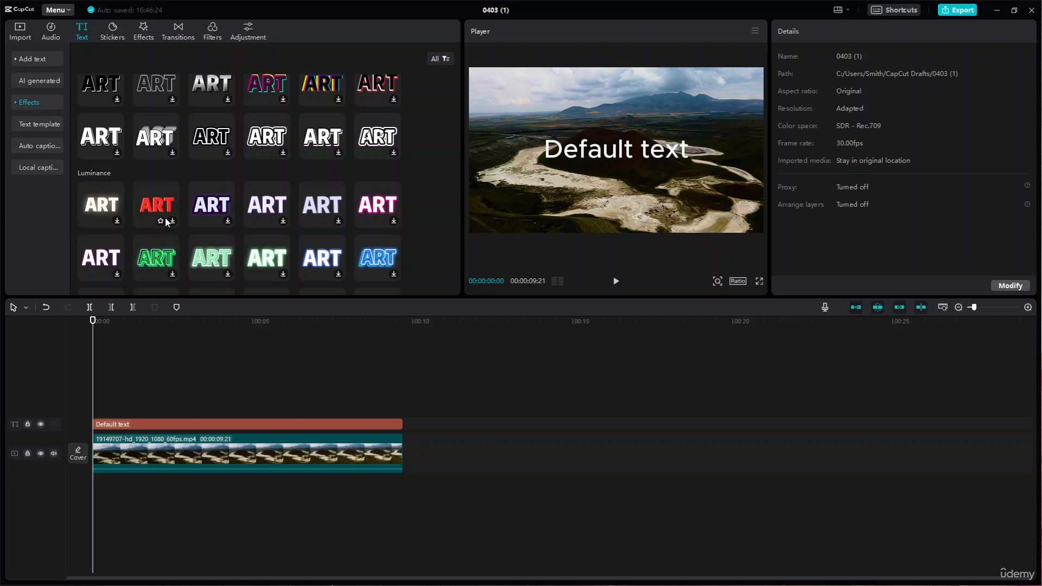
{"action": "scroll", "coordinate": [184, 192], "scroll_direction": "down", "scroll_amount": 10}
{"action": "scroll", "coordinate": [190, 193], "scroll_direction": "down", "scroll_amount": 15}
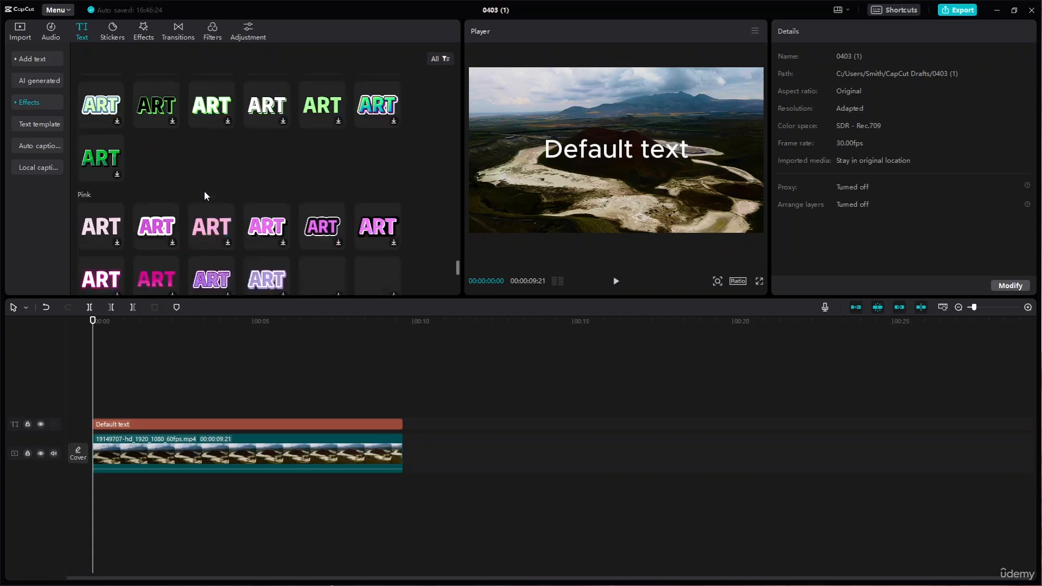
{"action": "scroll", "coordinate": [364, 202], "scroll_direction": "up", "scroll_amount": 2}
{"action": "scroll", "coordinate": [353, 201], "scroll_direction": "down", "scroll_amount": 3}
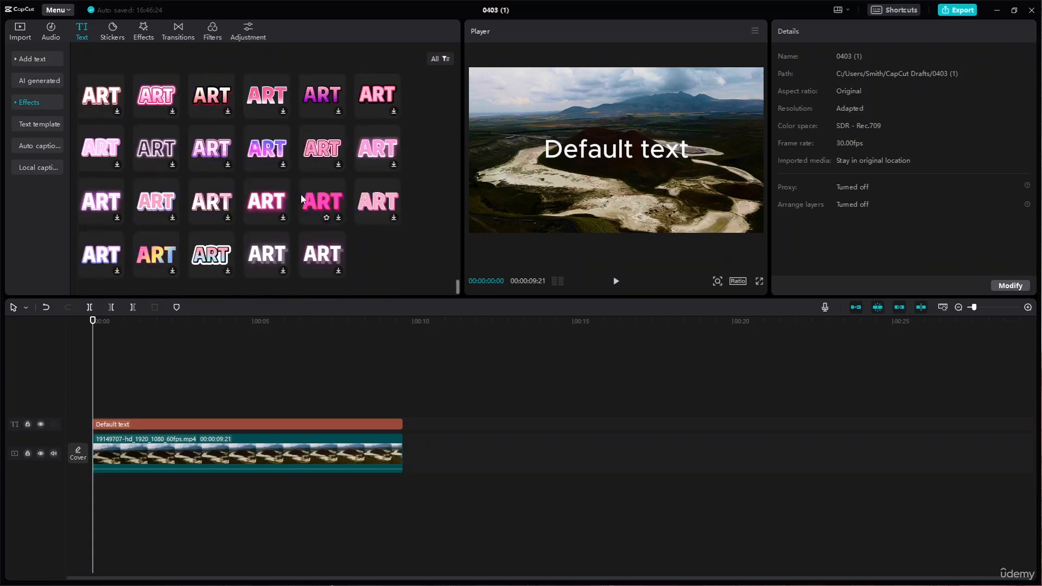
Step: Examine the text effect categories one by one, from Trending, Basic and Luminance through the colour groups to Pink
{"action": "left_click", "coordinate": [20, 106]}
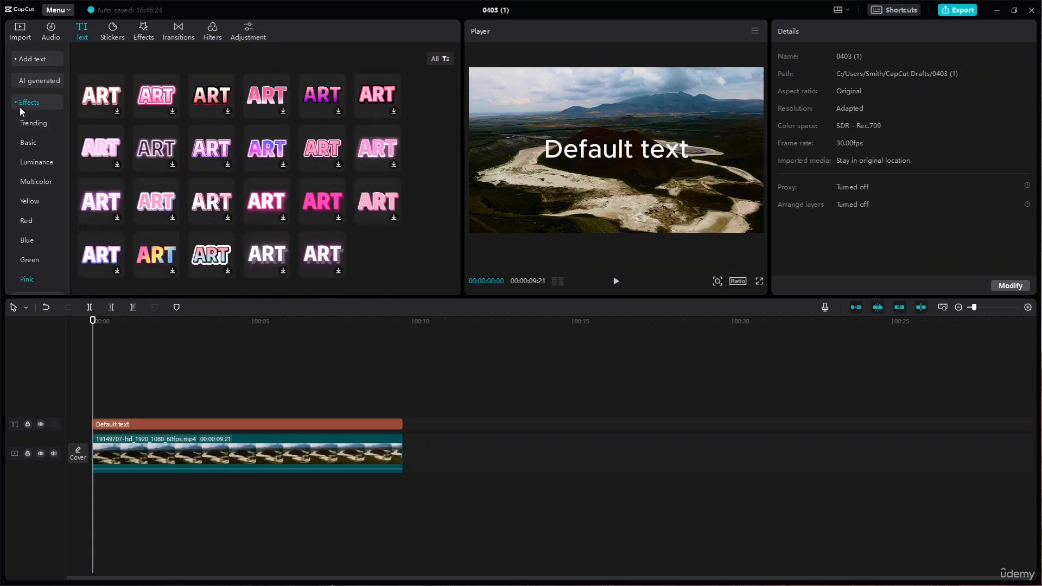
{"action": "scroll", "coordinate": [19, 109], "scroll_direction": "down", "scroll_amount": 2}
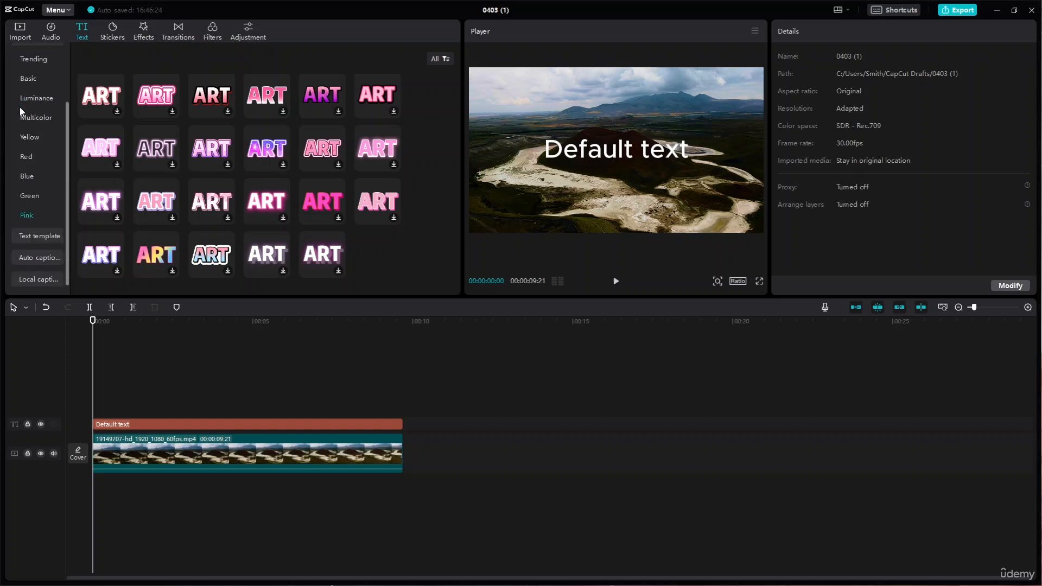
{"action": "scroll", "coordinate": [30, 136], "scroll_direction": "up", "scroll_amount": 2}
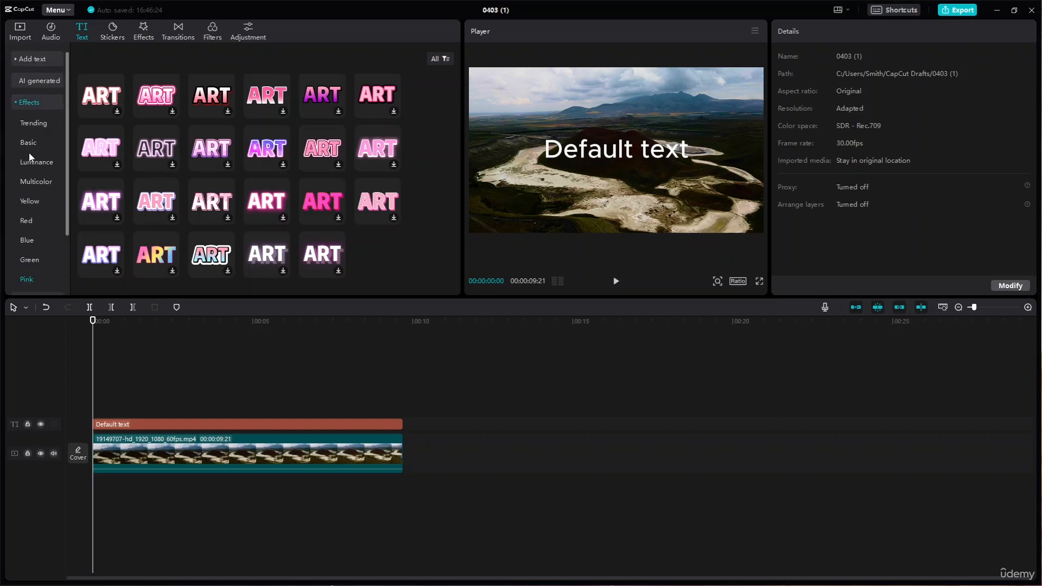
{"action": "left_click", "coordinate": [35, 122]}
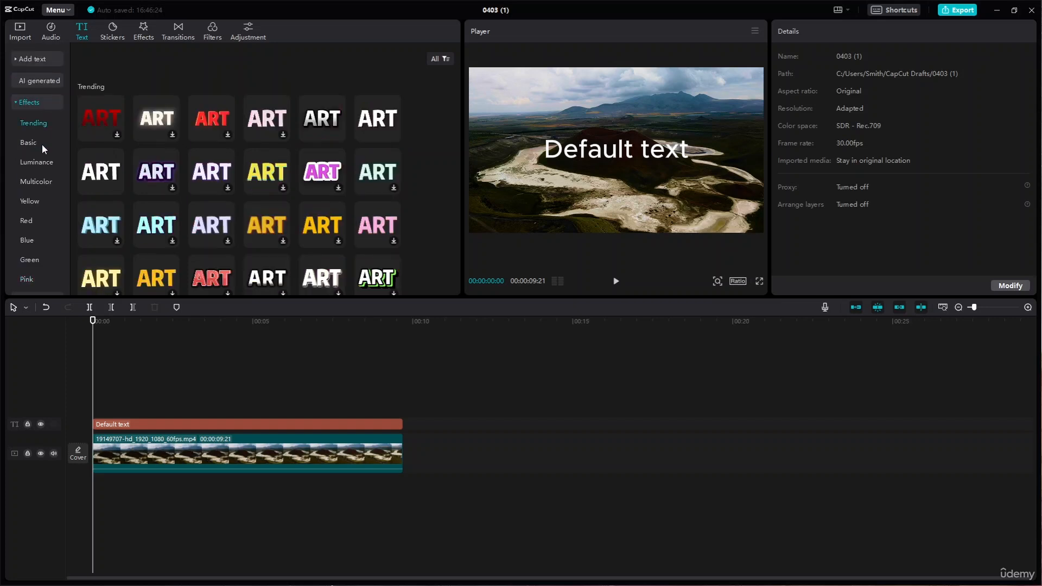
{"action": "left_click", "coordinate": [43, 145]}
{"action": "left_click", "coordinate": [44, 179]}
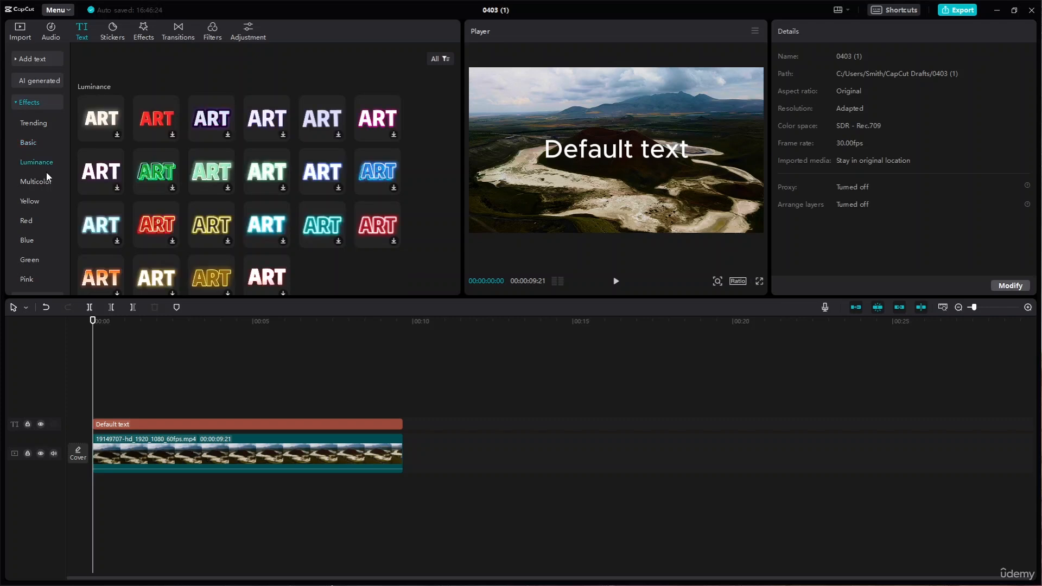
{"action": "left_click", "coordinate": [29, 203]}
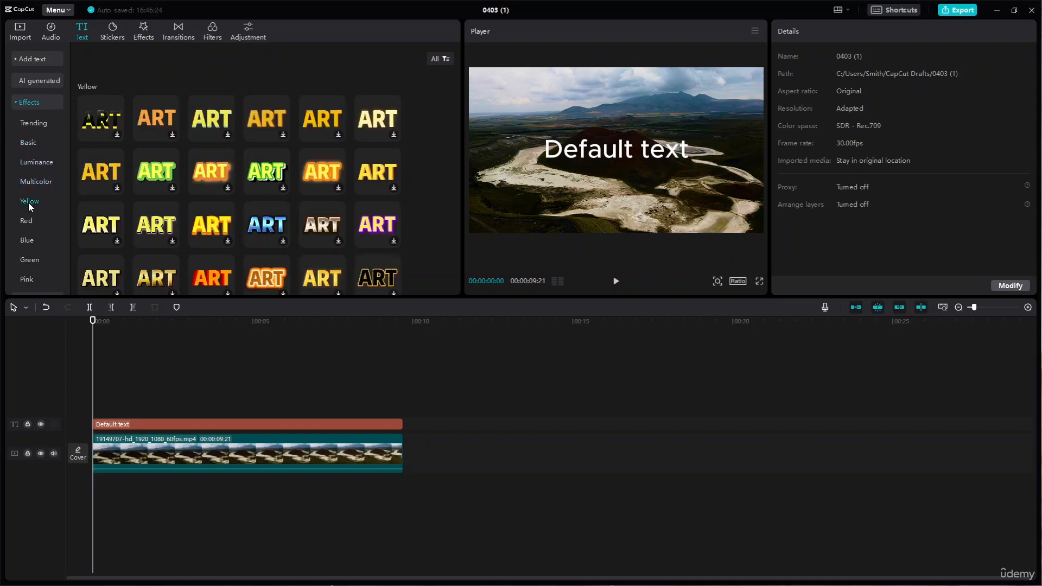
{"action": "left_click", "coordinate": [27, 221]}
{"action": "left_click", "coordinate": [27, 240]}
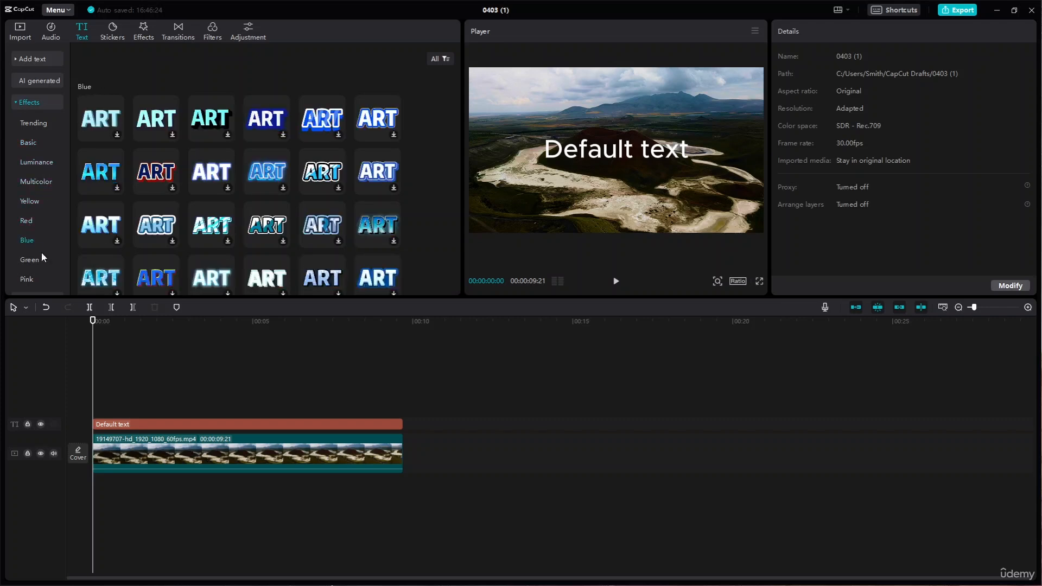
{"action": "left_click", "coordinate": [30, 260]}
{"action": "left_click", "coordinate": [27, 279]}
{"action": "scroll", "coordinate": [101, 244], "scroll_direction": "down", "scroll_amount": 1}
{"action": "scroll", "coordinate": [39, 261], "scroll_direction": "down", "scroll_amount": 1}
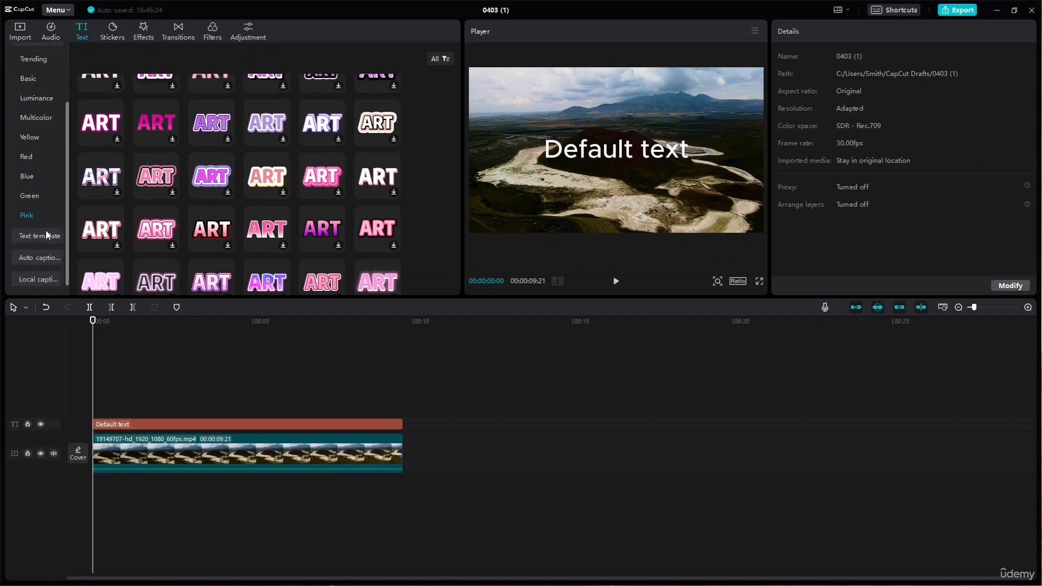
Step: Add the glowing neon text effect from the Green category to the timeline as a new text clip above the plain text
{"action": "scroll", "coordinate": [216, 191], "scroll_direction": "up", "scroll_amount": 5}
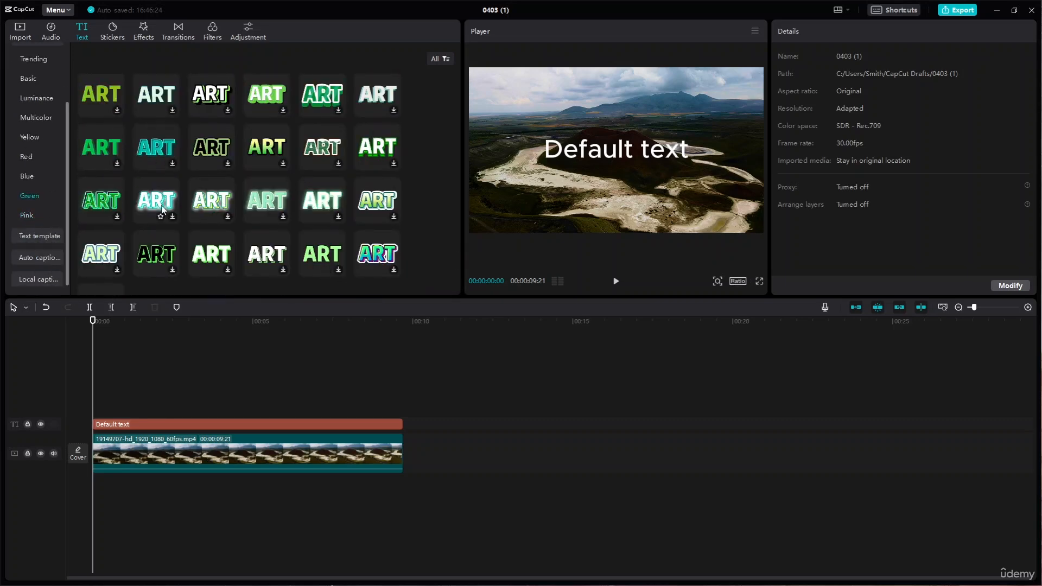
{"action": "scroll", "coordinate": [281, 118], "scroll_direction": "up", "scroll_amount": 1}
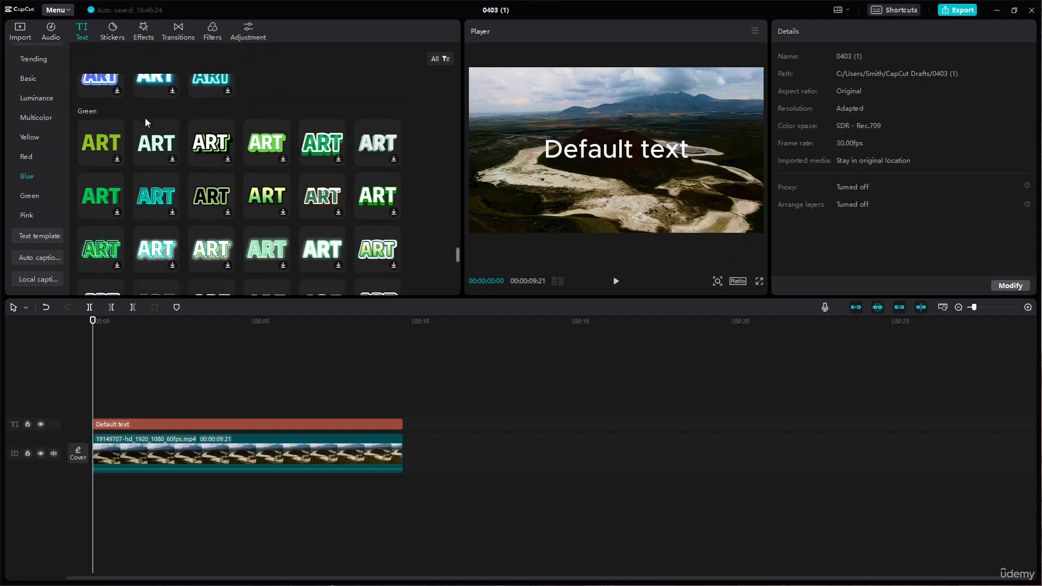
{"action": "scroll", "coordinate": [123, 247], "scroll_direction": "down", "scroll_amount": 1}
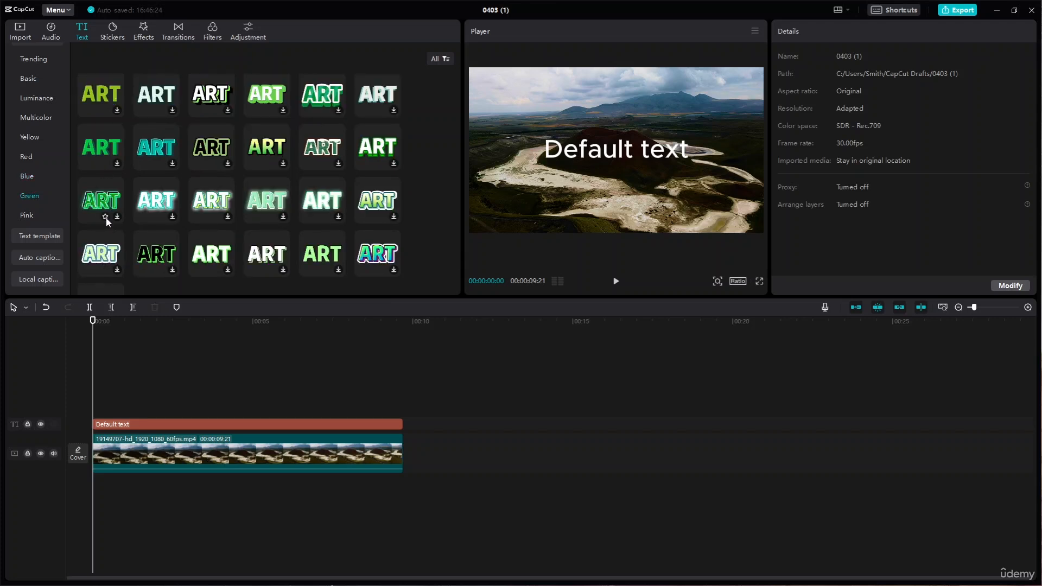
{"action": "left_click", "coordinate": [117, 218]}
{"action": "left_click_drag", "start_coordinate": [111, 215], "coordinate": [121, 426]}
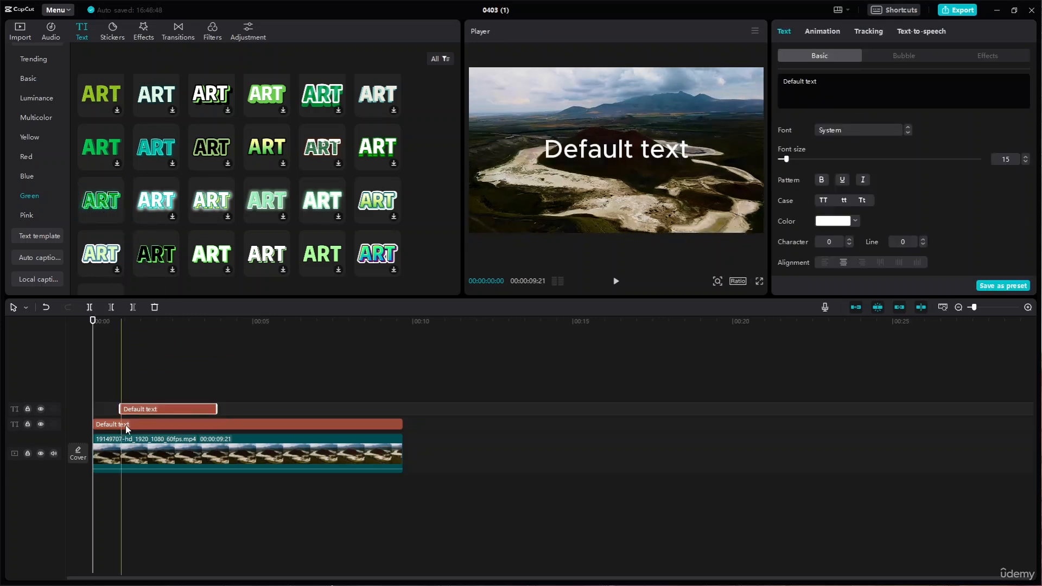
Step: Delete the plain default text clip and make the green effect text span the full length of the video clip
{"action": "left_click", "coordinate": [125, 425]}
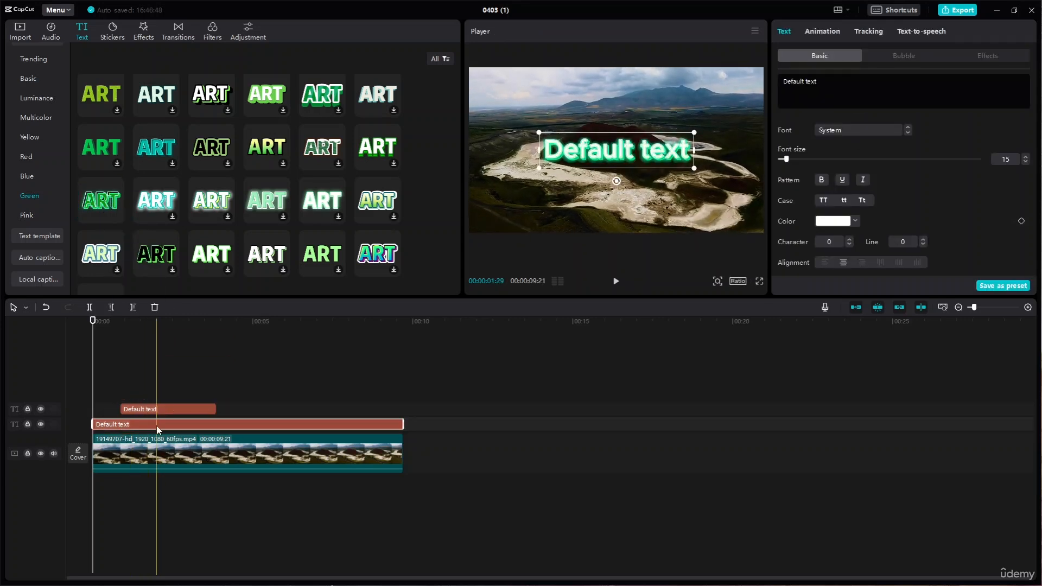
{"action": "key", "text": "Delete"}
{"action": "left_click_drag", "start_coordinate": [161, 423], "coordinate": [118, 428]}
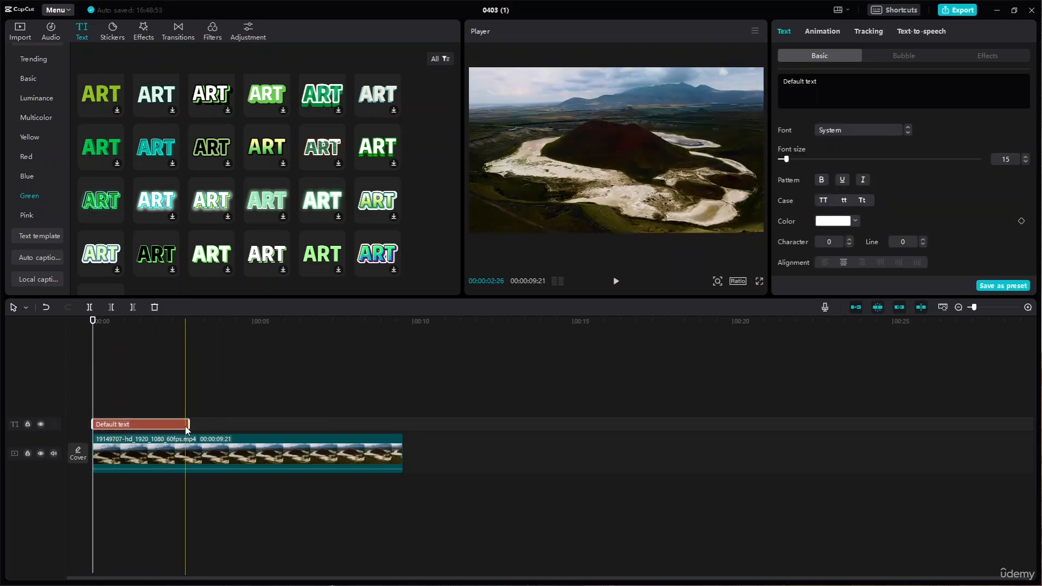
{"action": "left_click_drag", "start_coordinate": [189, 424], "coordinate": [404, 437]}
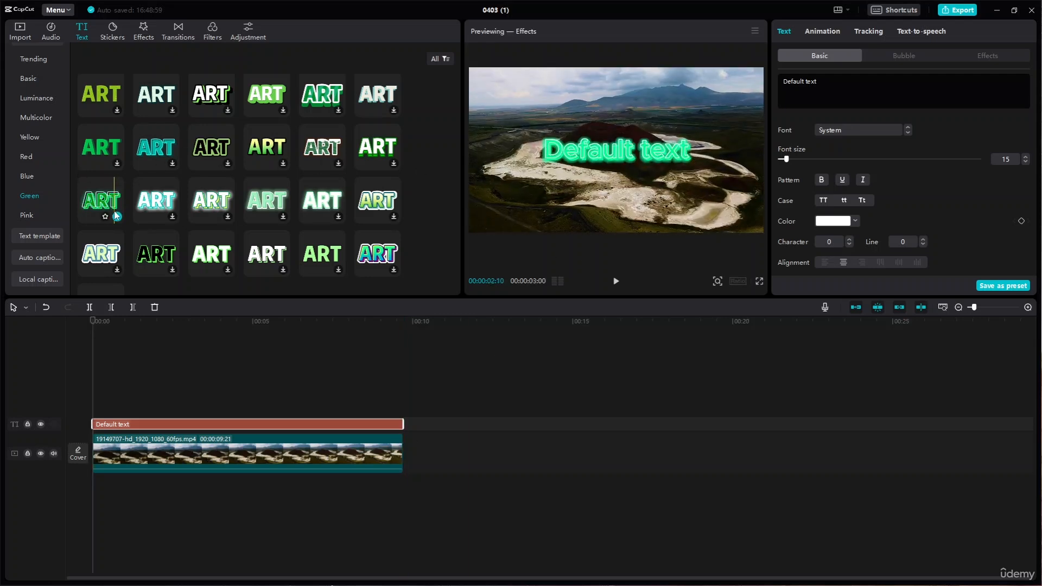
Step: Look through the Blue text effects and the list of effect categories
{"action": "scroll", "coordinate": [199, 195], "scroll_direction": "up", "scroll_amount": 1}
{"action": "scroll", "coordinate": [196, 196], "scroll_direction": "up", "scroll_amount": 3}
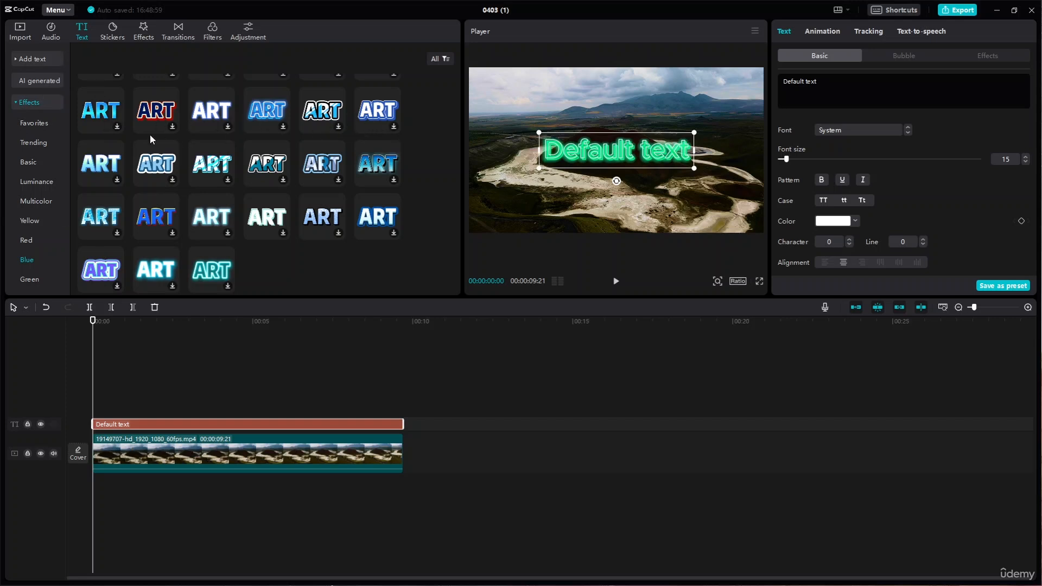
{"action": "scroll", "coordinate": [36, 130], "scroll_direction": "down", "scroll_amount": 1}
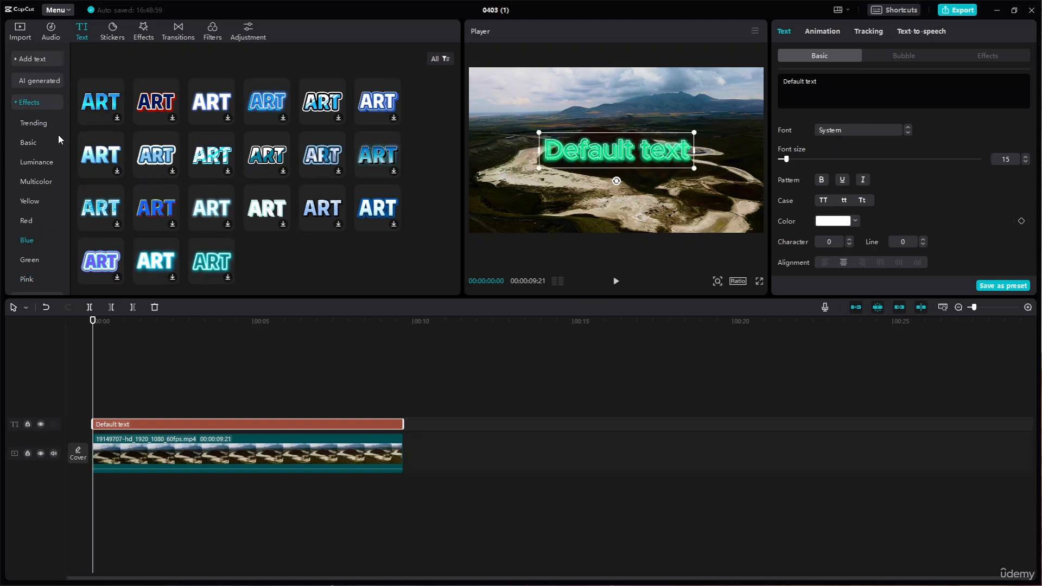
{"action": "scroll", "coordinate": [33, 135], "scroll_direction": "up", "scroll_amount": 1}
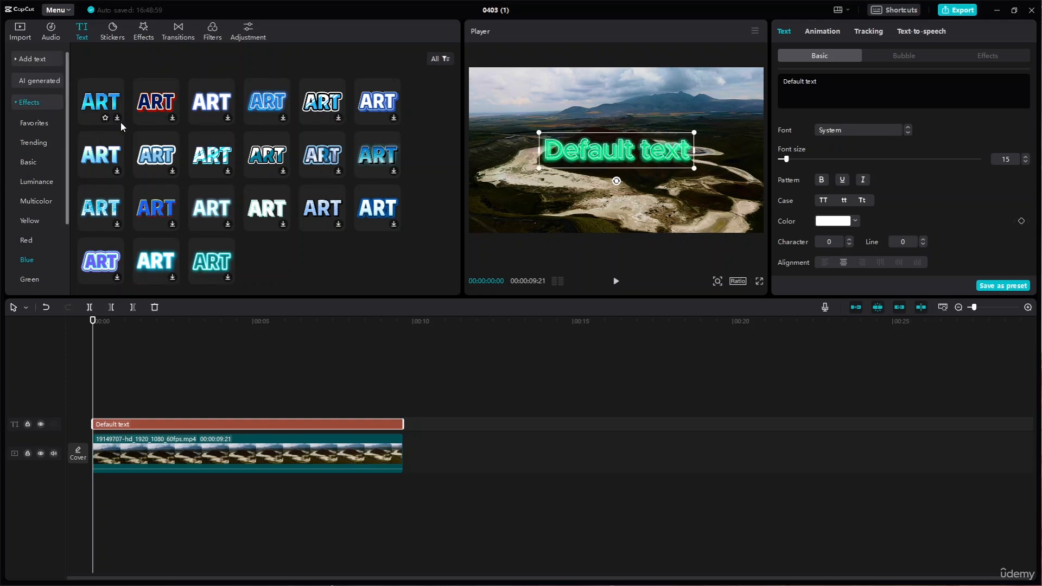
Step: Add the split white-and-orange text effect from the Red category to the timeline as a new text clip above the green text
{"action": "scroll", "coordinate": [100, 139], "scroll_direction": "up", "scroll_amount": 2}
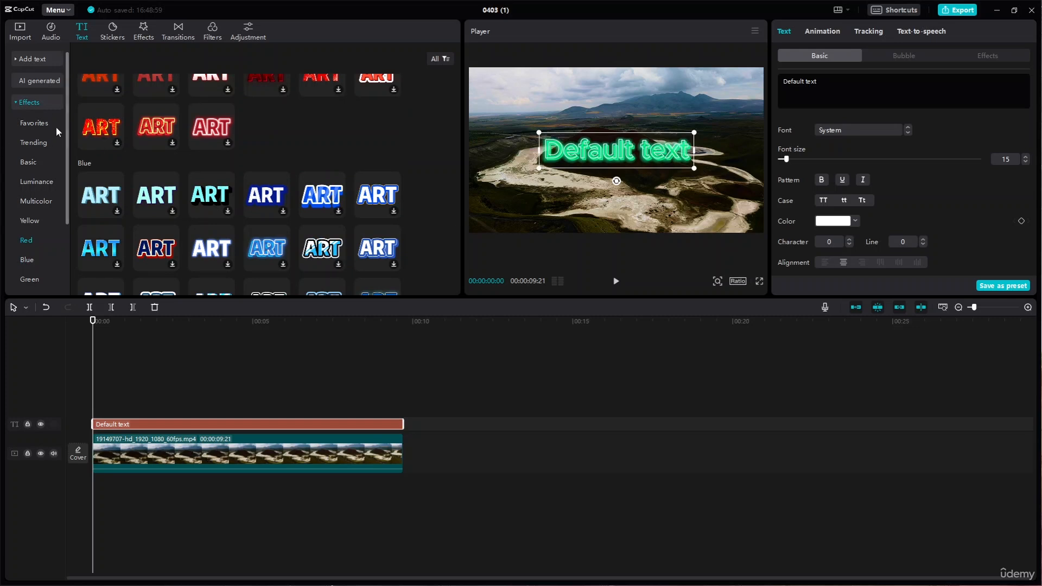
{"action": "scroll", "coordinate": [267, 184], "scroll_direction": "up", "scroll_amount": 2}
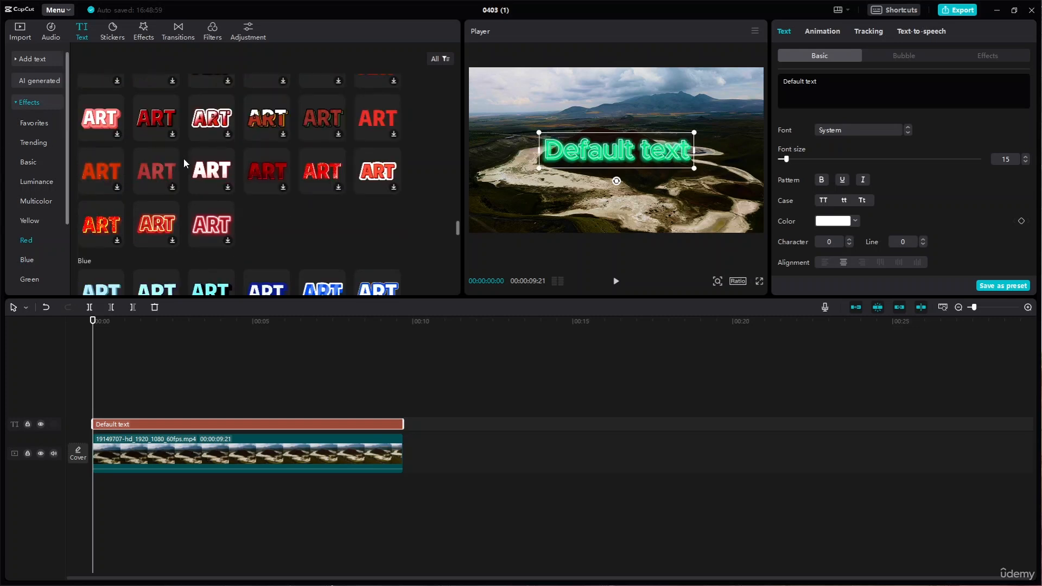
{"action": "left_click", "coordinate": [283, 188]}
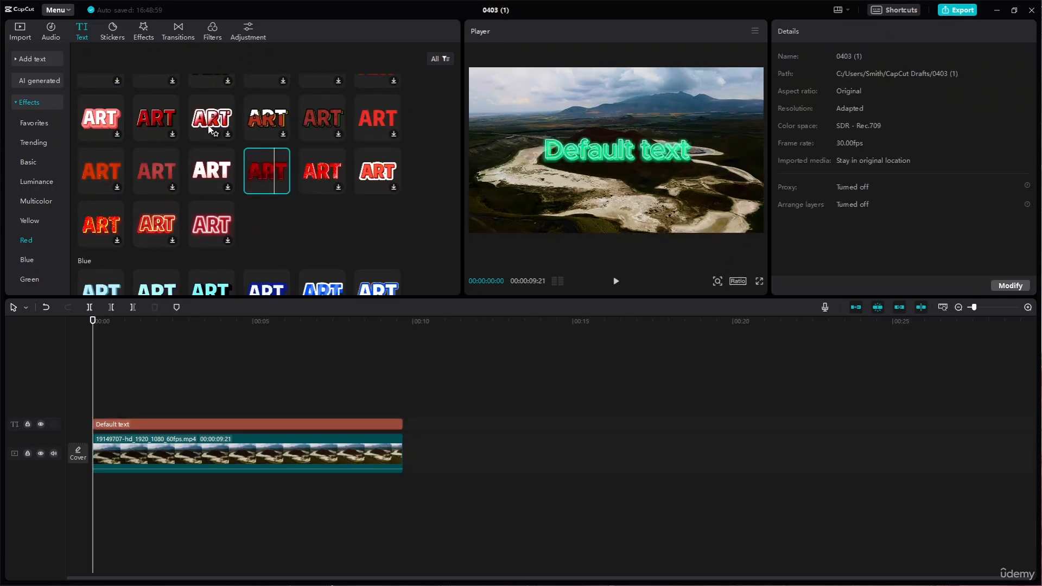
{"action": "scroll", "coordinate": [258, 144], "scroll_direction": "up", "scroll_amount": 1}
{"action": "left_click", "coordinate": [284, 186]}
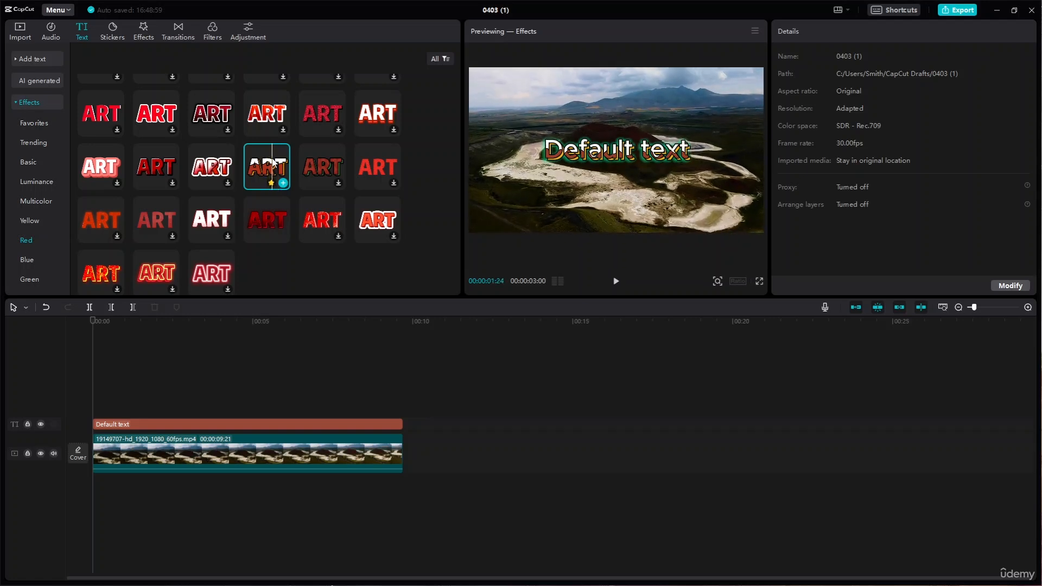
{"action": "left_click_drag", "start_coordinate": [274, 163], "coordinate": [90, 412]}
Step: Delete the green neon text clip and extend the red-category effect text to the full length of the video clip
{"action": "left_click", "coordinate": [119, 427]}
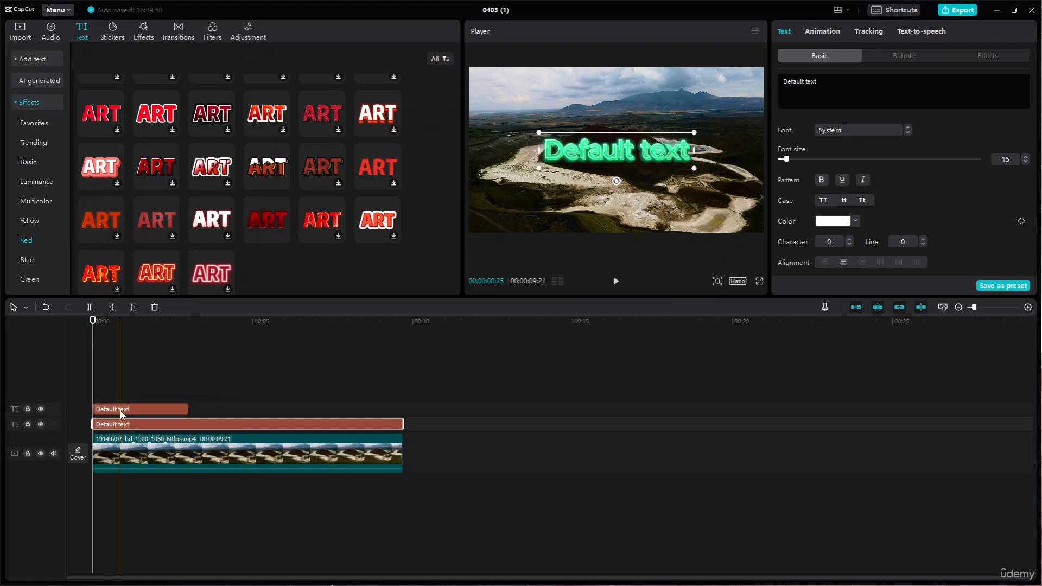
{"action": "key", "text": "Delete"}
{"action": "left_click", "coordinate": [171, 422]}
{"action": "left_click_drag", "start_coordinate": [188, 424], "coordinate": [406, 425]}
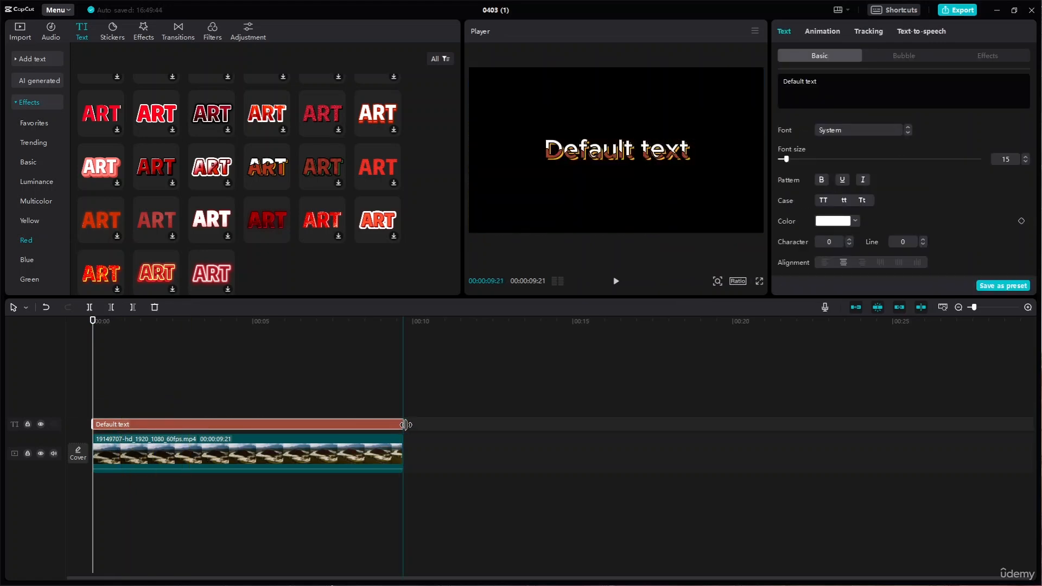
Step: Add the yellow "REALLY??" template from the Trending text templates above the effect text and move the playhead onto it
{"action": "scroll", "coordinate": [192, 181], "scroll_direction": "up", "scroll_amount": 3}
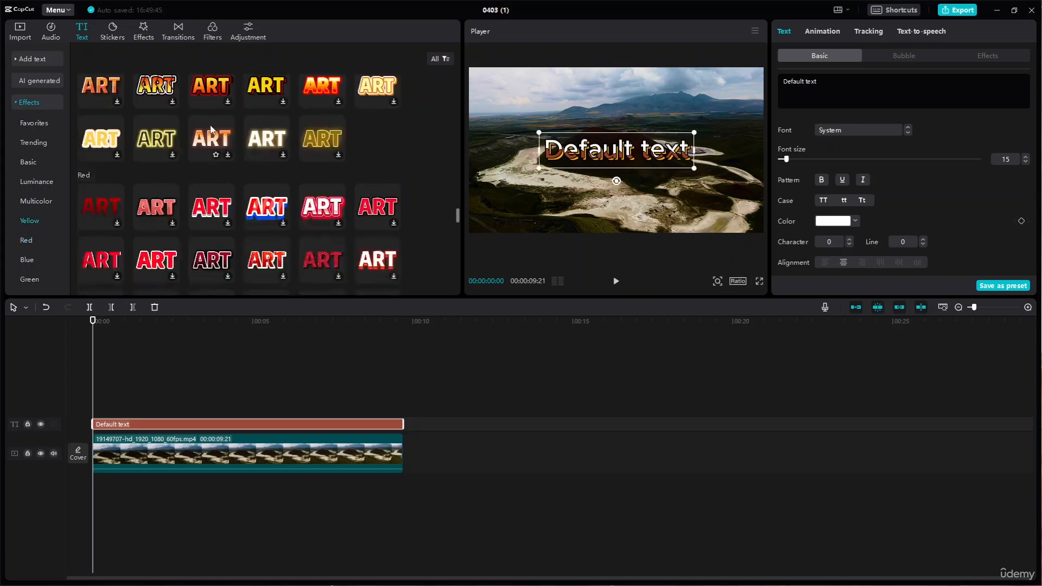
{"action": "scroll", "coordinate": [217, 133], "scroll_direction": "up", "scroll_amount": 5}
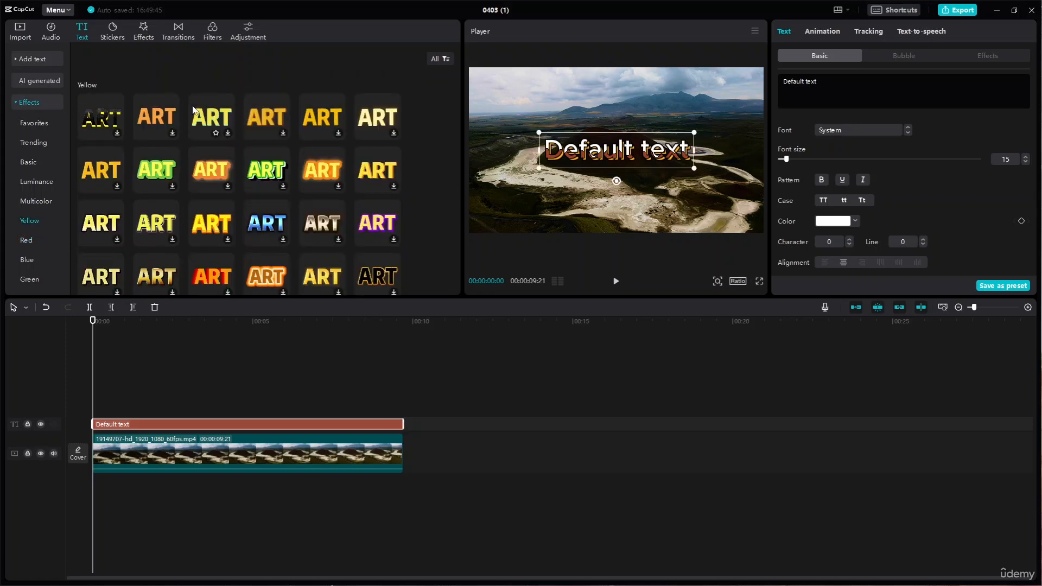
{"action": "left_click", "coordinate": [14, 102]}
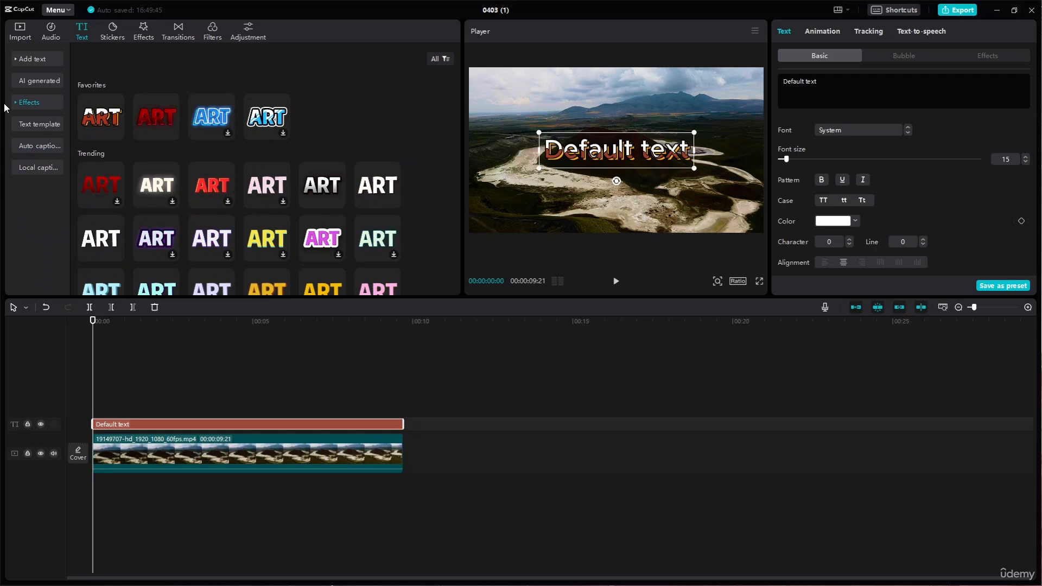
{"action": "left_click", "coordinate": [50, 126]}
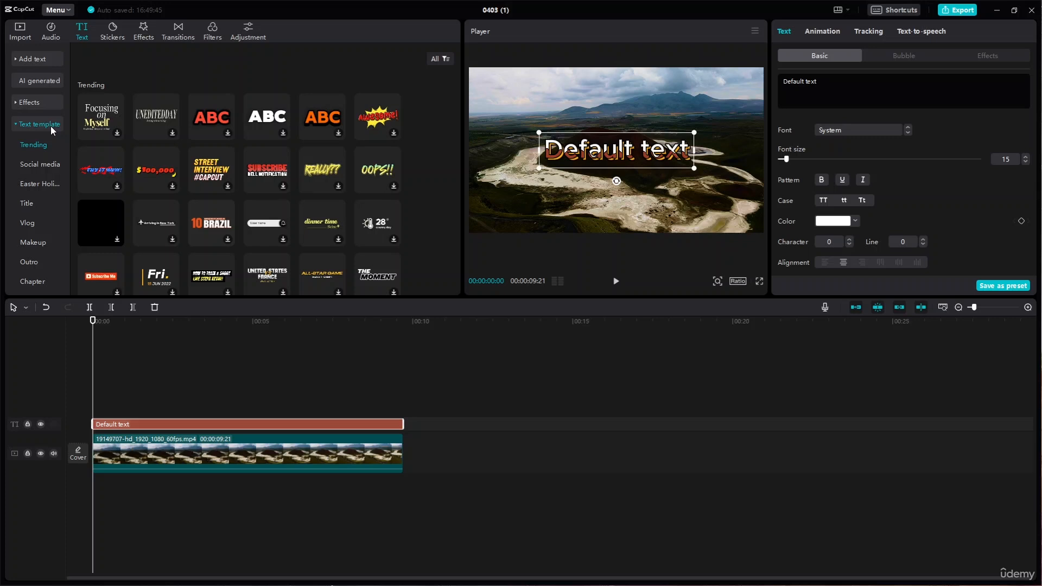
{"action": "left_click", "coordinate": [328, 173]}
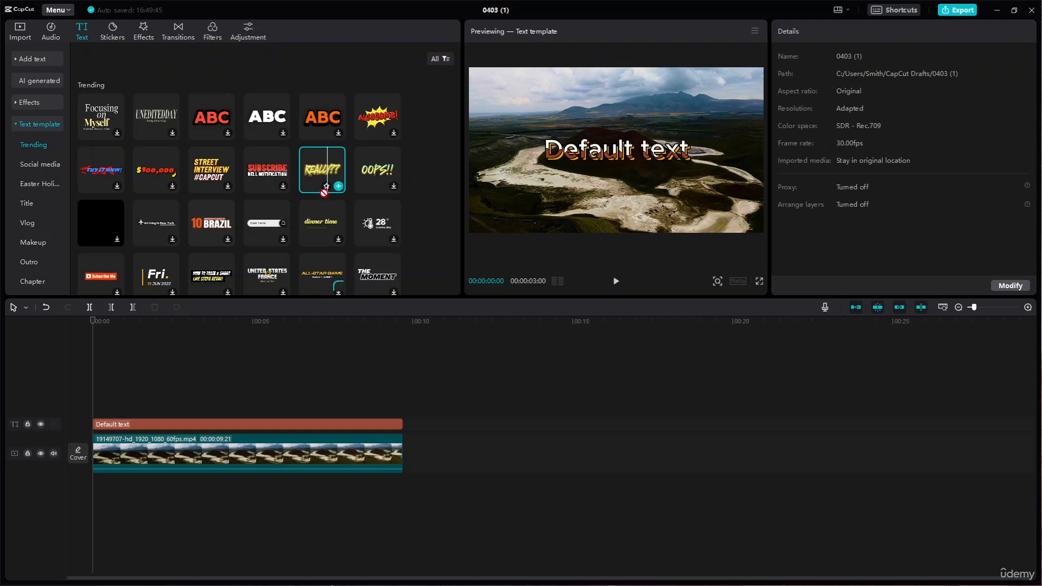
{"action": "left_click_drag", "start_coordinate": [325, 187], "coordinate": [138, 413]}
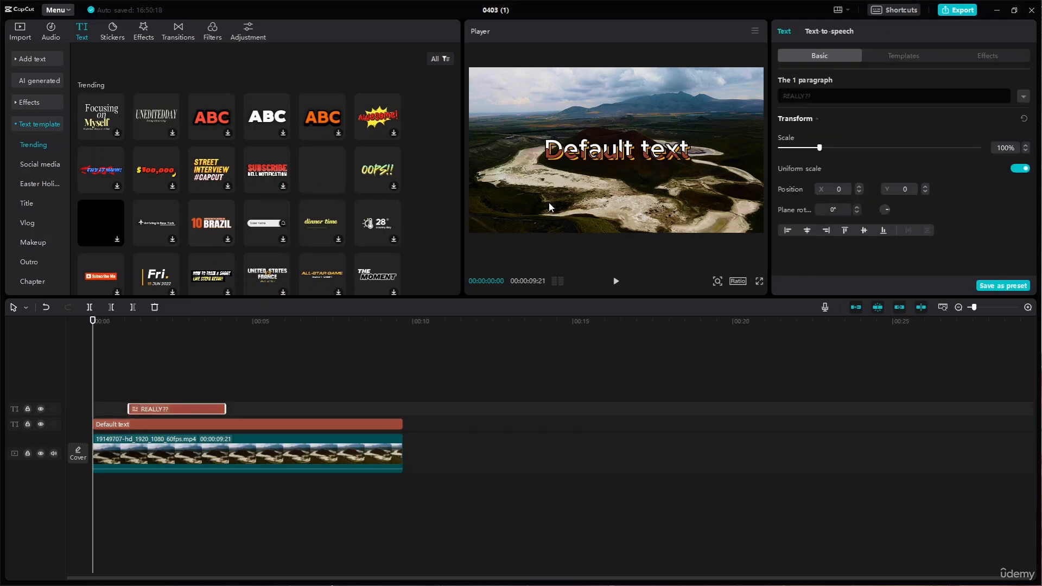
{"action": "left_click_drag", "start_coordinate": [93, 321], "coordinate": [150, 320]}
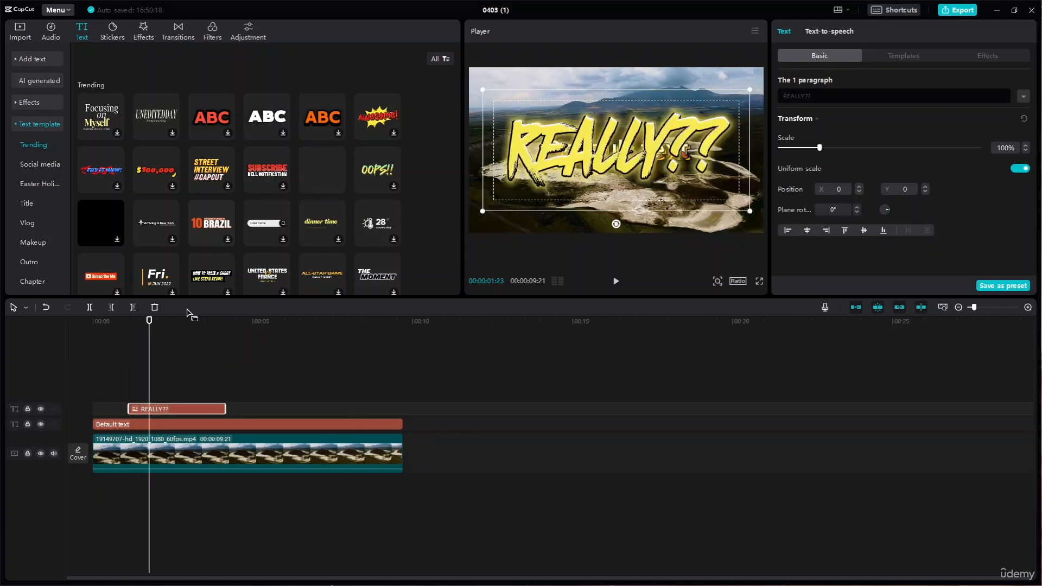
Step: Move the "REALLY??" template slightly down and to the left in the frame and replace its text with "Organ"
{"action": "double_click", "coordinate": [642, 172]}
{"action": "left_click_drag", "start_coordinate": [698, 163], "coordinate": [615, 163]}
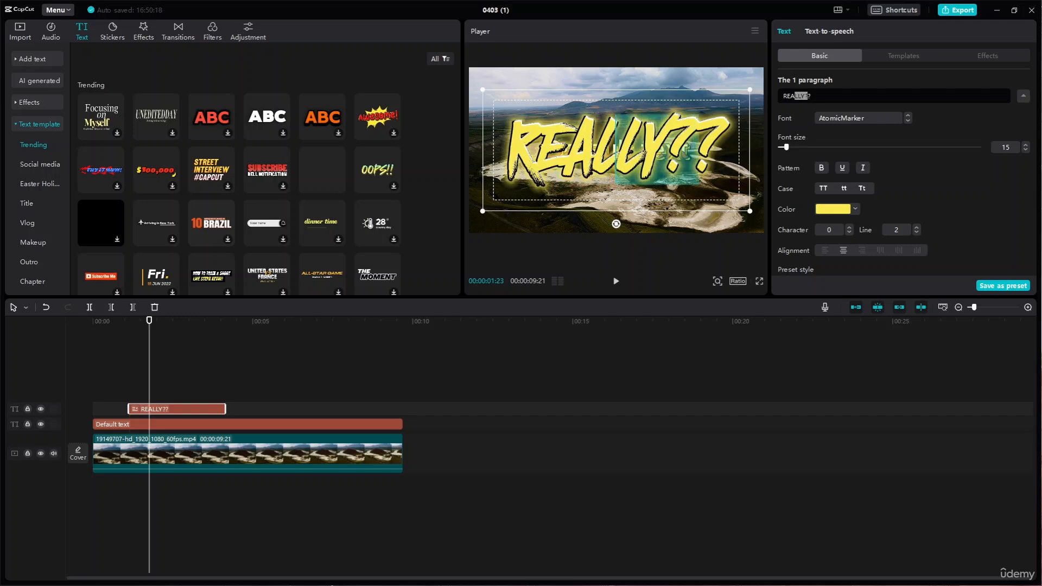
{"action": "left_click_drag", "start_coordinate": [755, 155], "coordinate": [435, 173]}
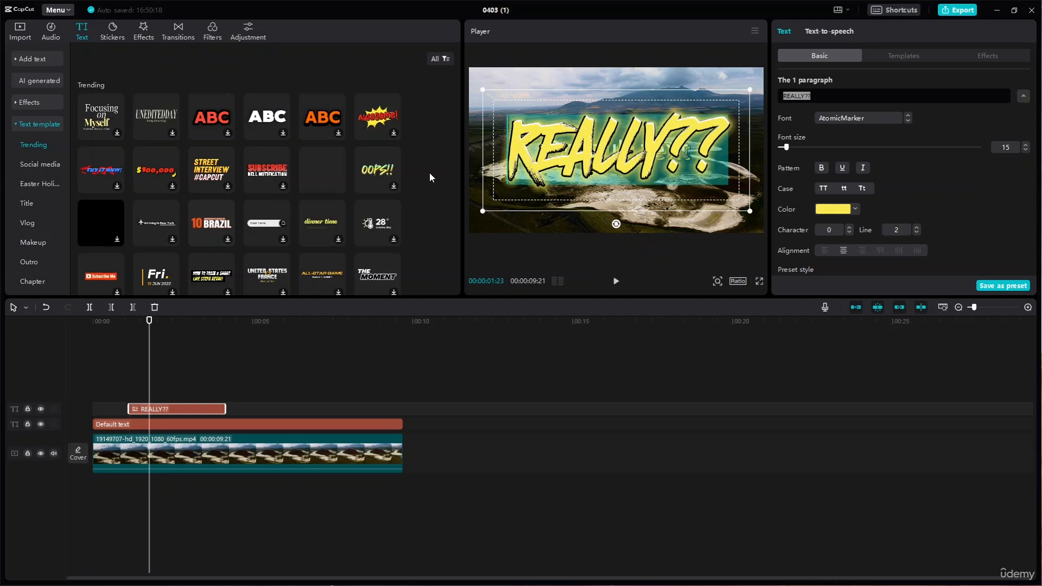
{"action": "left_click", "coordinate": [272, 179]}
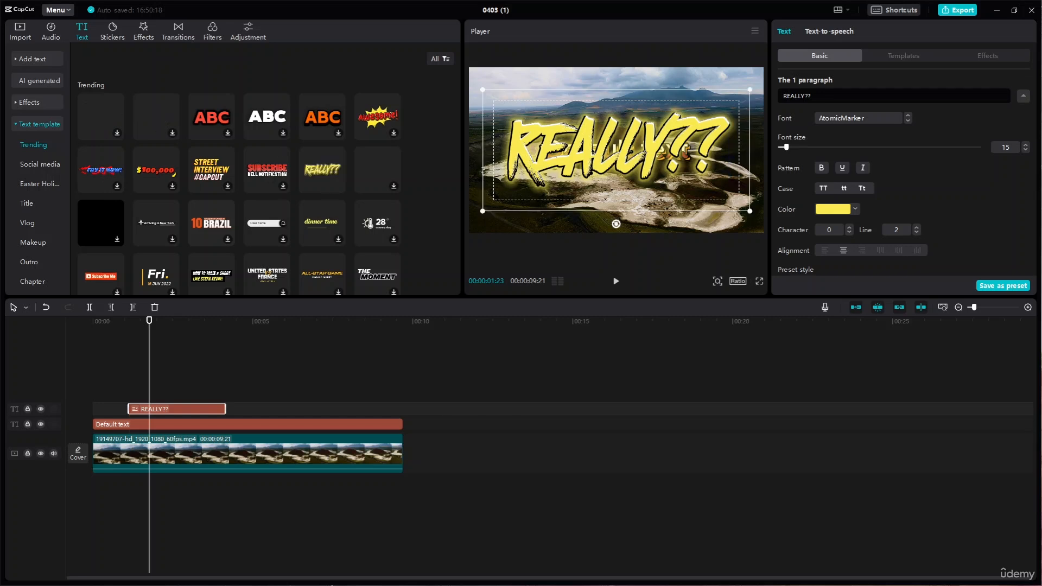
{"action": "mouse_move", "coordinate": [717, 153]}
{"action": "left_mouse_down"}
{"action": "mouse_move", "coordinate": [678, 167]}
{"action": "mouse_move", "coordinate": [704, 166]}
{"action": "left_mouse_up"}
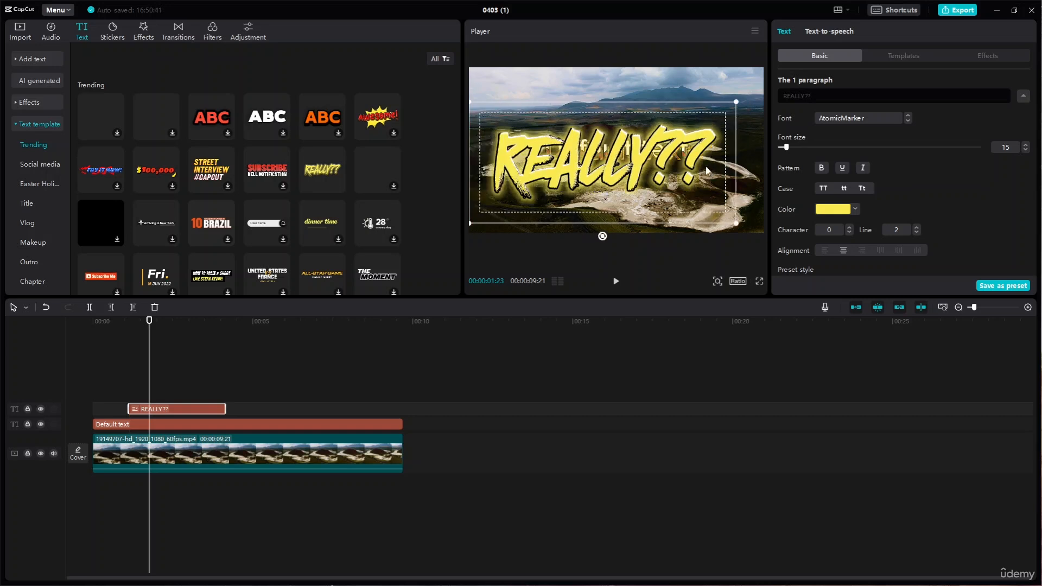
{"action": "double_click", "coordinate": [703, 164]}
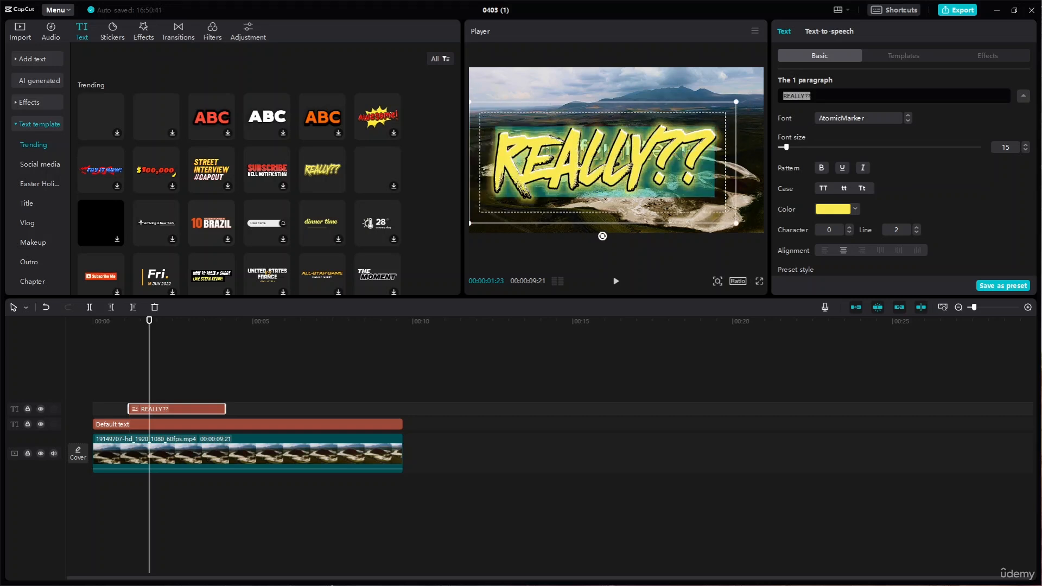
{"action": "type", "text": "Org"}
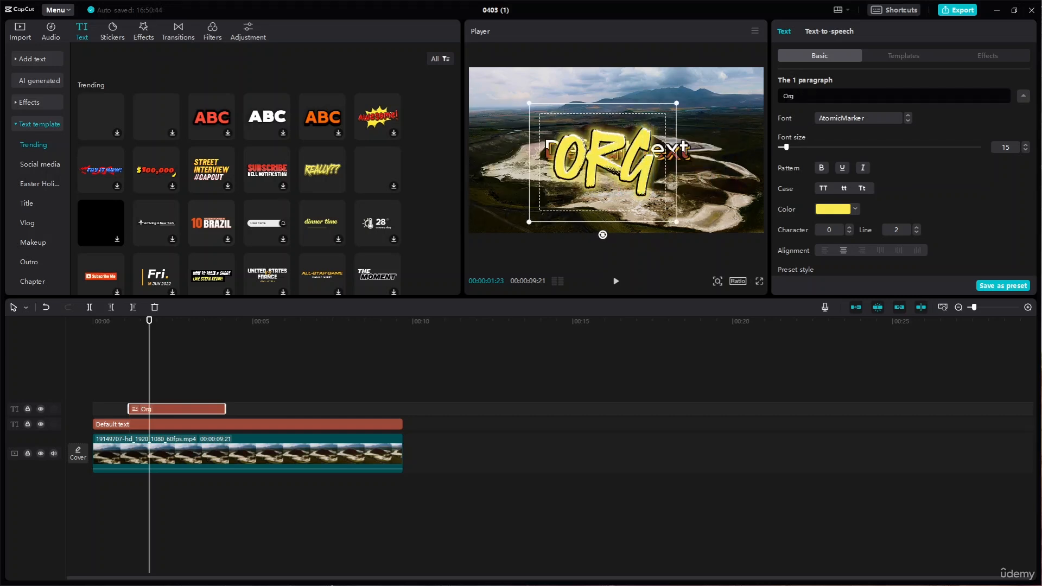
{"action": "type", "text": "an"}
{"action": "left_click", "coordinate": [623, 169]}
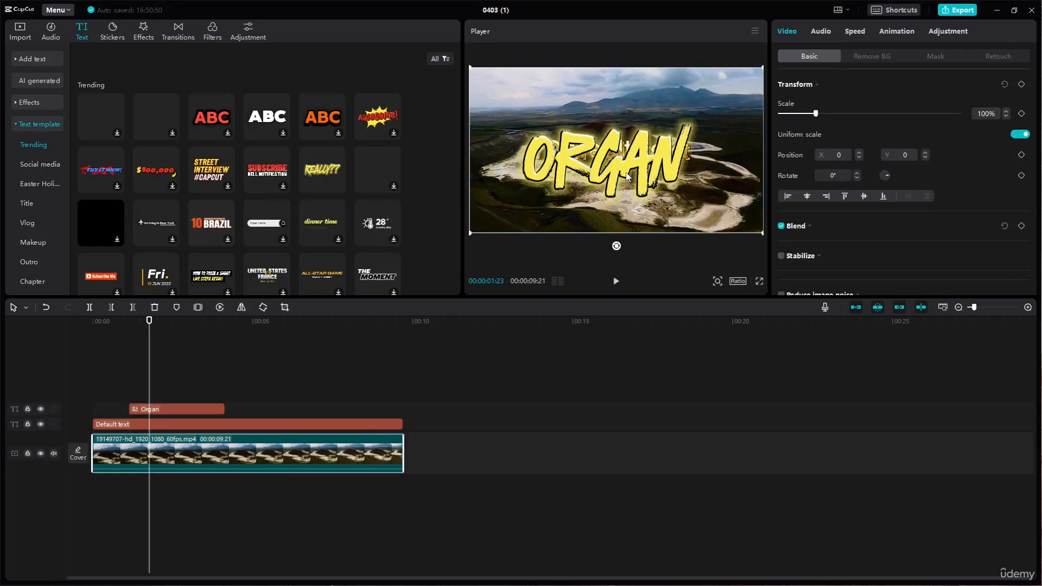
Step: Reposition the "Organ" template text in the frame and delete the "Default text" clip beneath it
{"action": "left_click", "coordinate": [188, 409]}
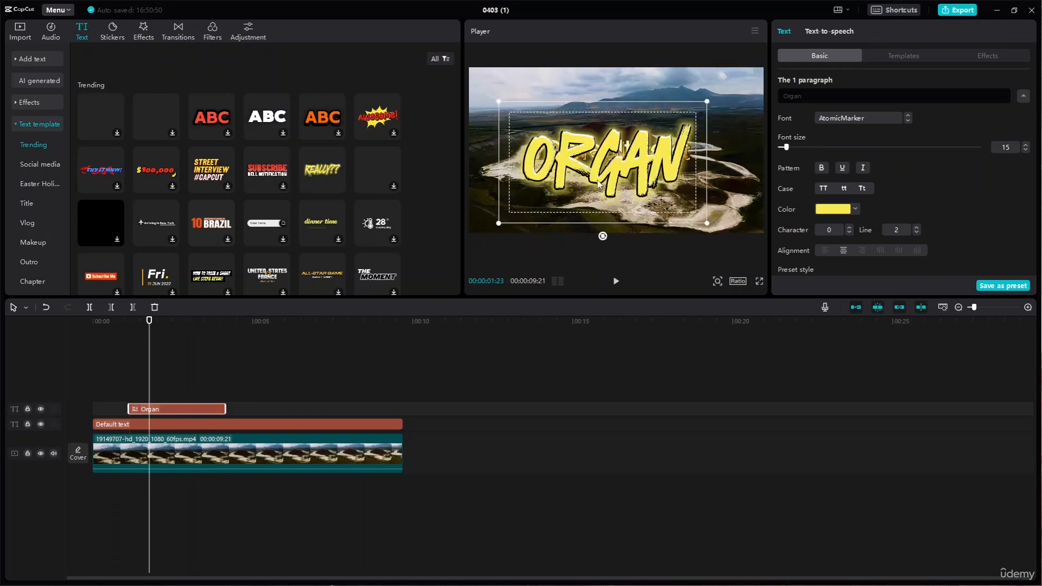
{"action": "left_click", "coordinate": [194, 424]}
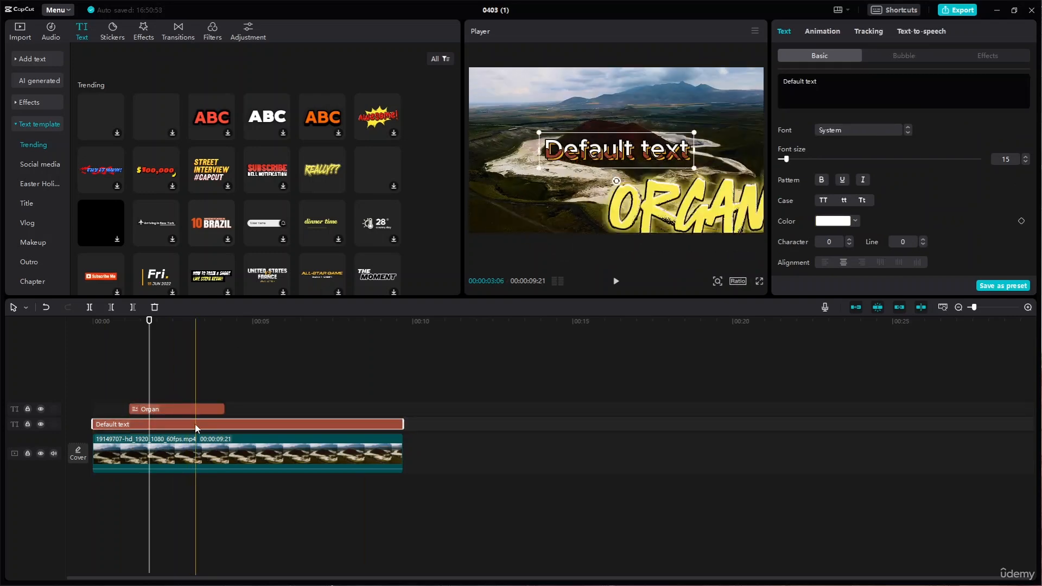
{"action": "key", "text": "Delete"}
{"action": "left_click", "coordinate": [613, 170]}
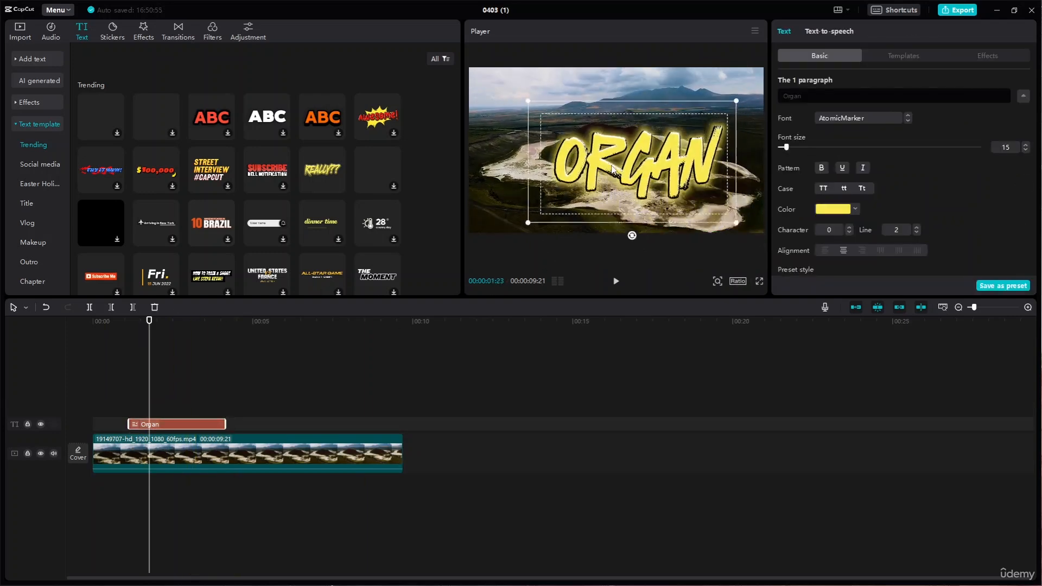
Step: Play the video from near its start to check the animation of the "Organ" template text
{"action": "left_click", "coordinate": [114, 321]}
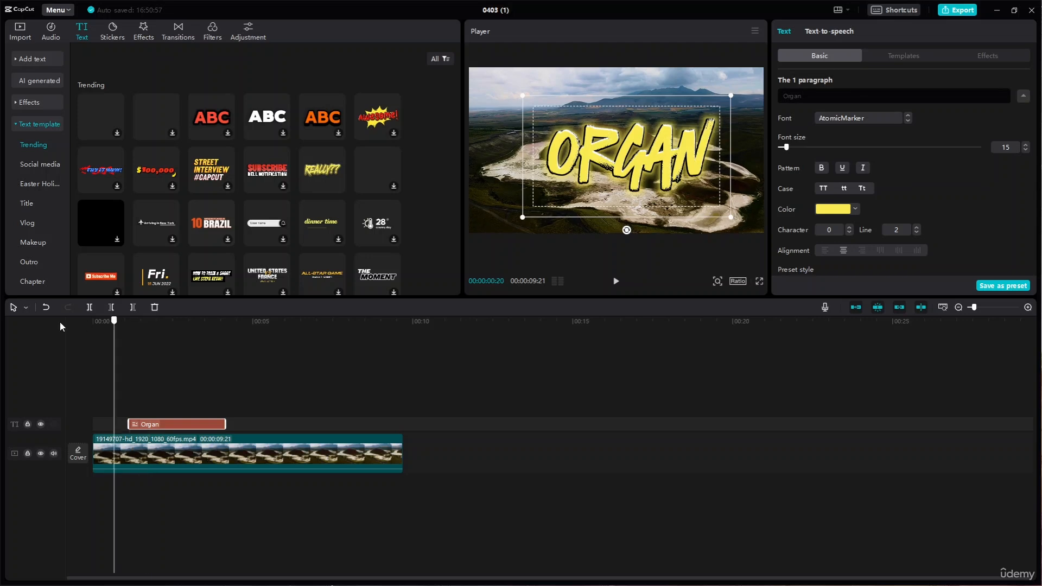
{"action": "key", "text": "space"}
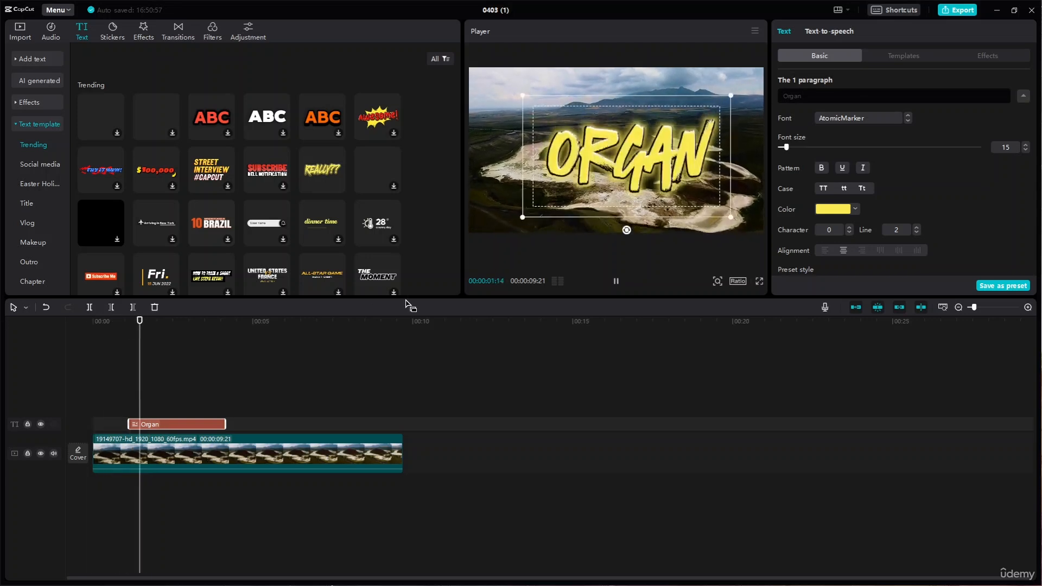
{"action": "left_click", "coordinate": [577, 352]}
{"action": "left_click", "coordinate": [298, 460]}
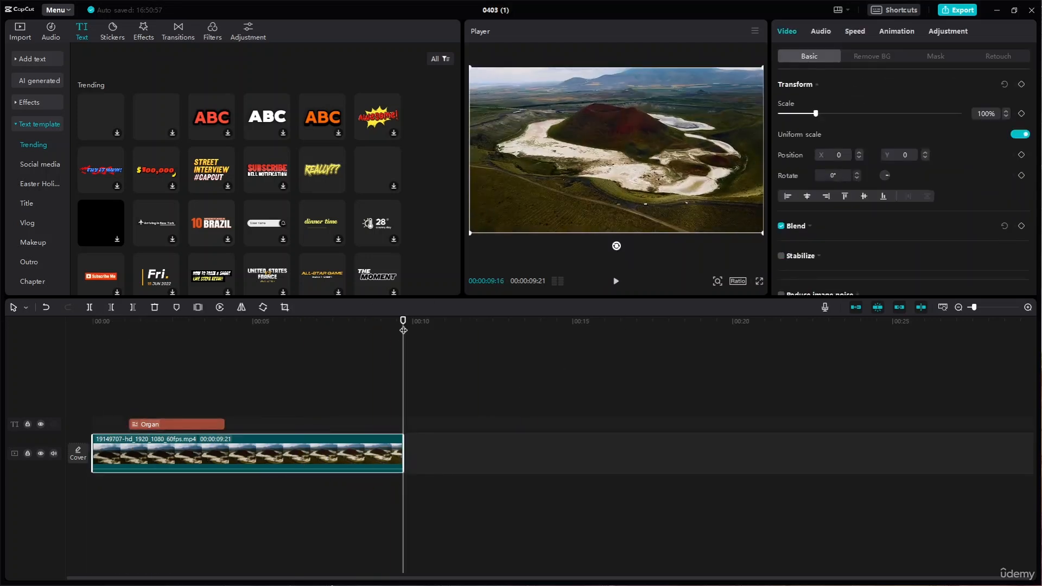
{"action": "key", "text": "space"}
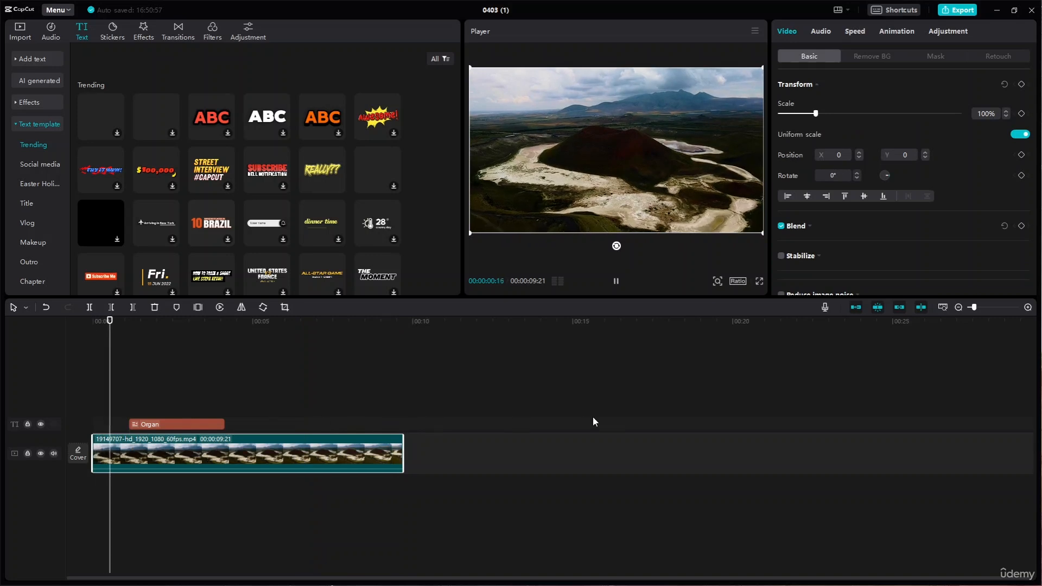
{"action": "key", "text": "space"}
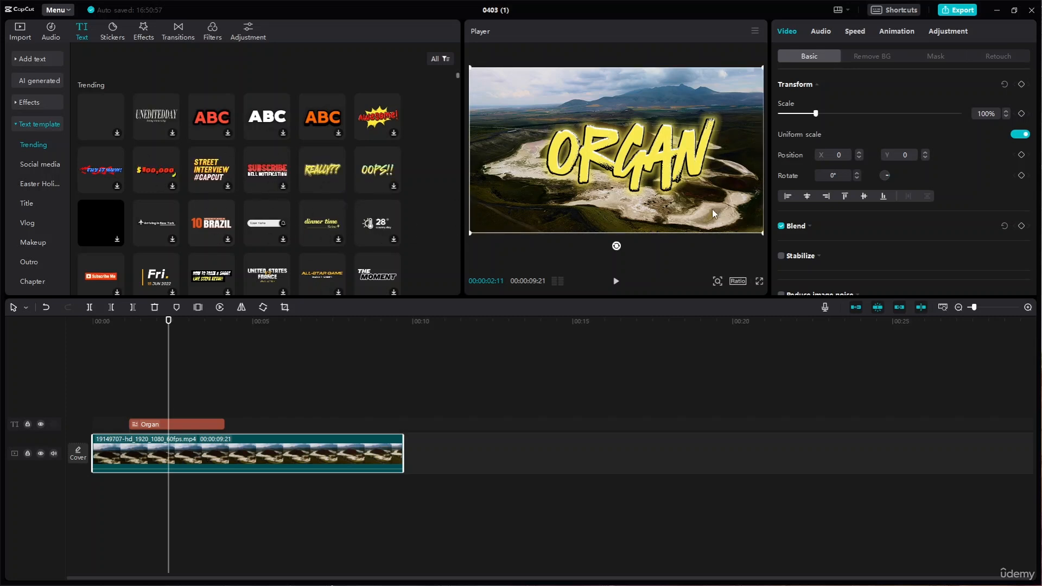
Step: Delete the "Organ" clip and add the "Bestie time!" template from the Trending text templates near the start of the video
{"action": "scroll", "coordinate": [256, 151], "scroll_direction": "down", "scroll_amount": 3}
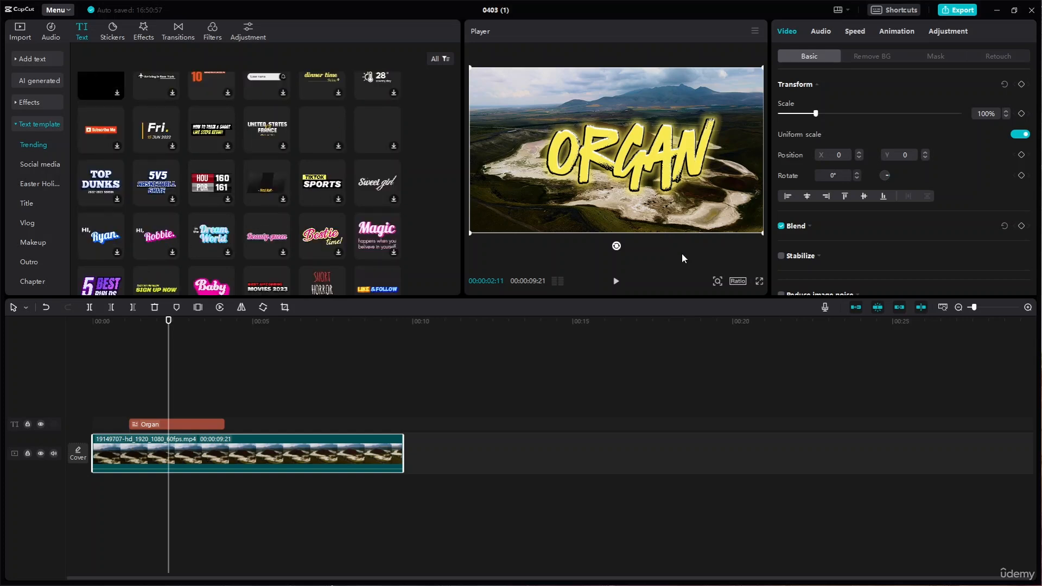
{"action": "left_click", "coordinate": [676, 187]}
{"action": "left_click_drag", "start_coordinate": [668, 297], "coordinate": [668, 297]}
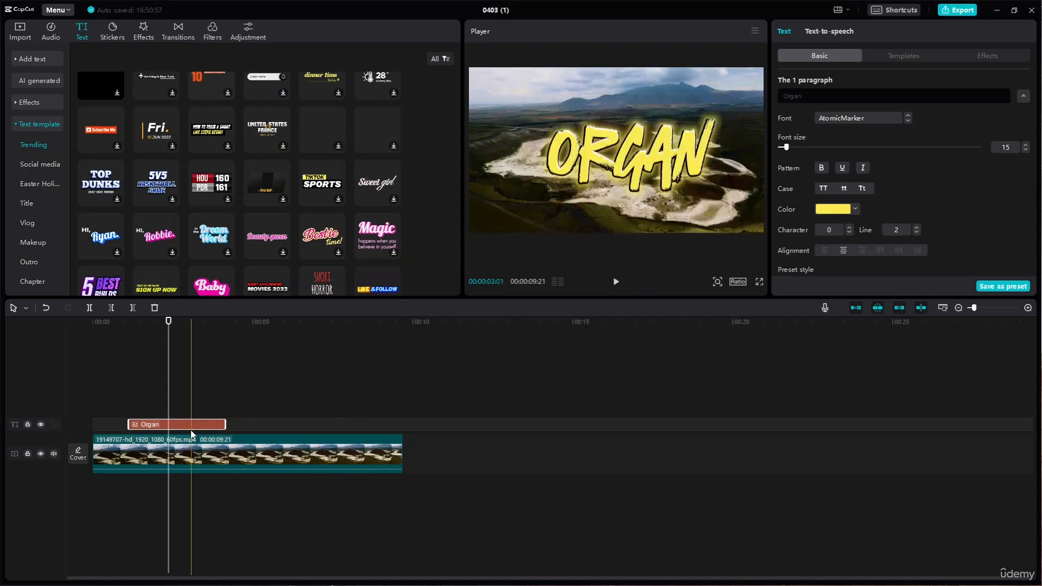
{"action": "key", "text": "Delete"}
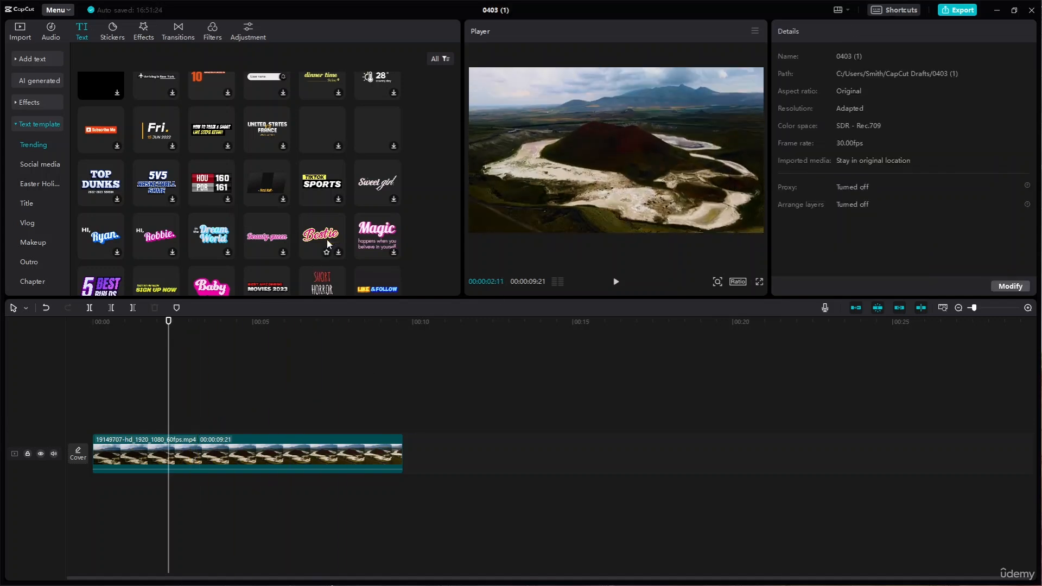
{"action": "left_click_drag", "start_coordinate": [322, 234], "coordinate": [106, 418]}
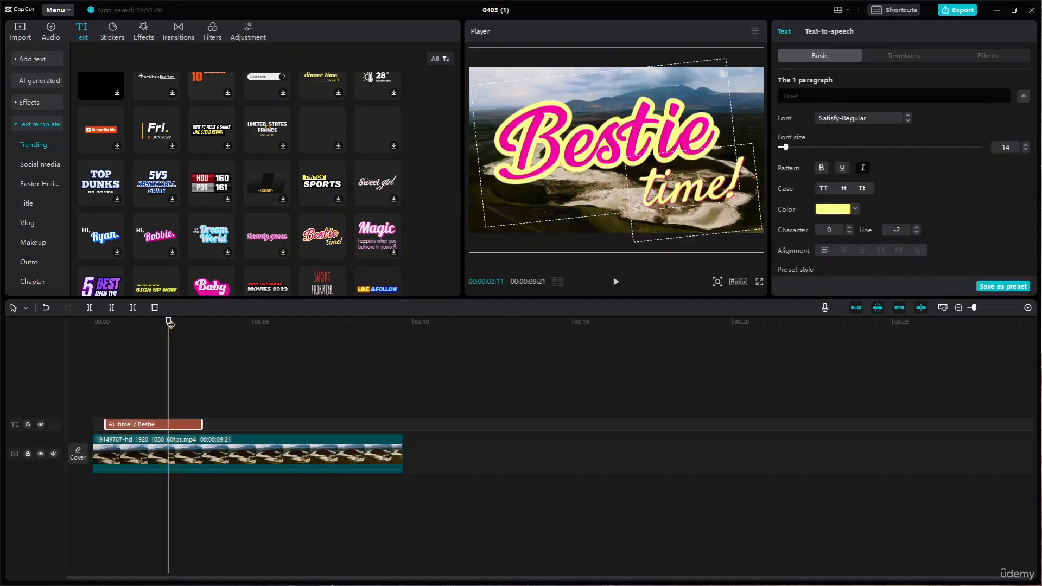
Step: Play the video from the beginning to check the animation of the "Bestie time!" template
{"action": "left_click", "coordinate": [197, 458]}
{"action": "key", "text": "space"}
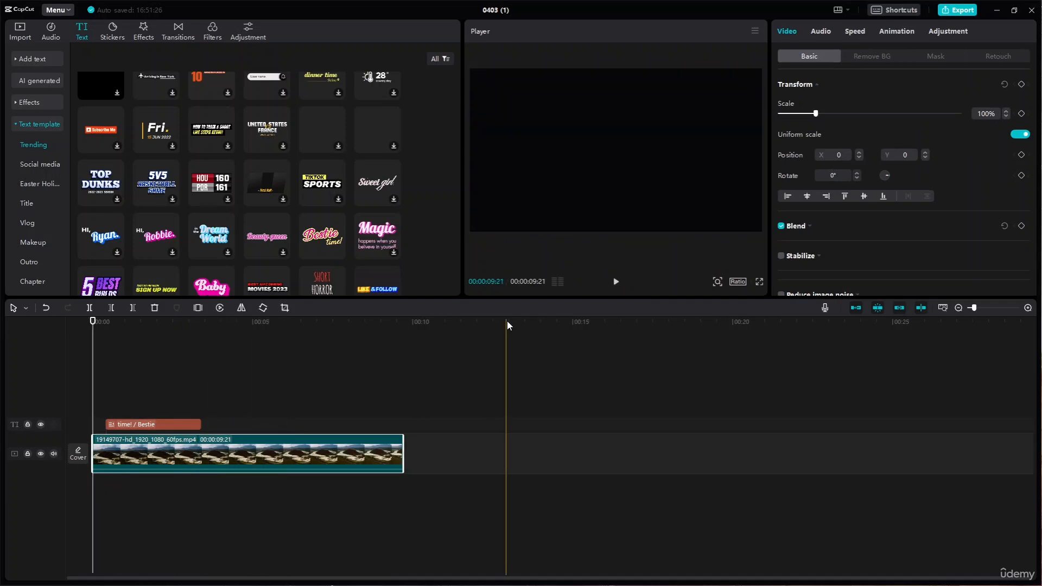
{"action": "key", "text": "space"}
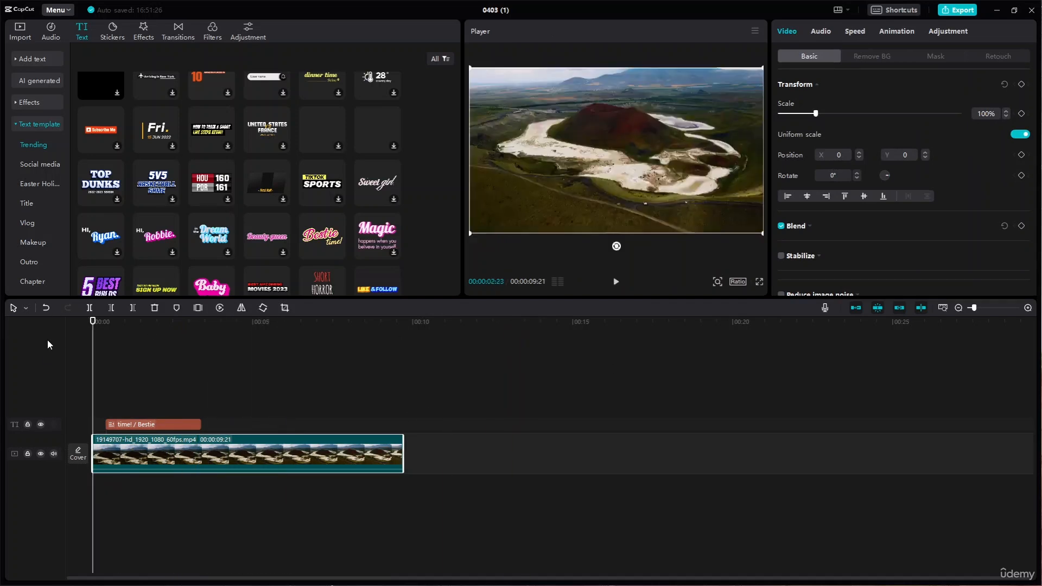
{"action": "key", "text": "space"}
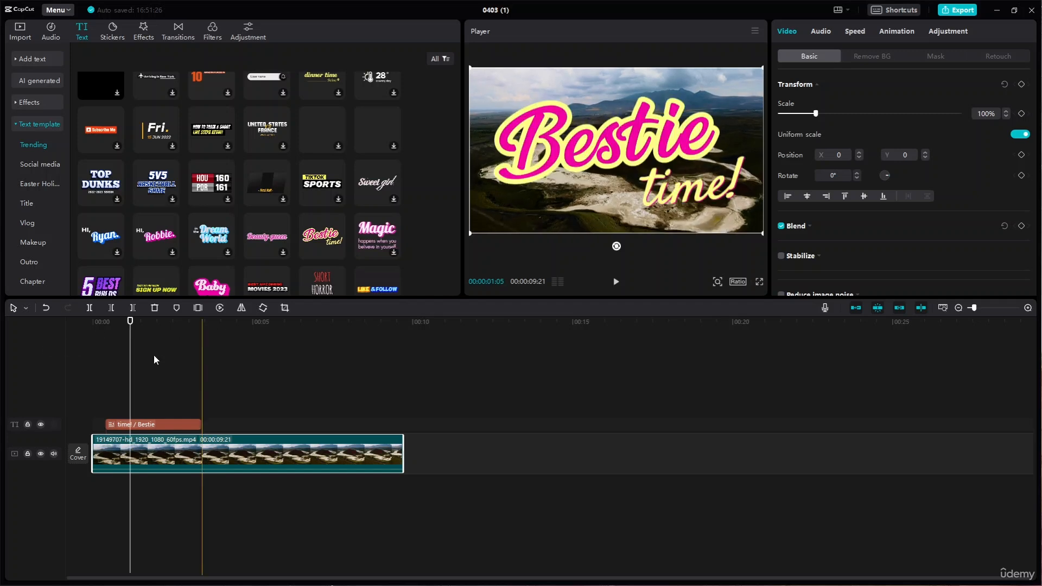
Step: Delete the "Bestie time!" clip and add the "Short Horror Film" template from the Trending text templates near the start of the video
{"action": "left_click", "coordinate": [173, 424]}
{"action": "key", "text": "Delete"}
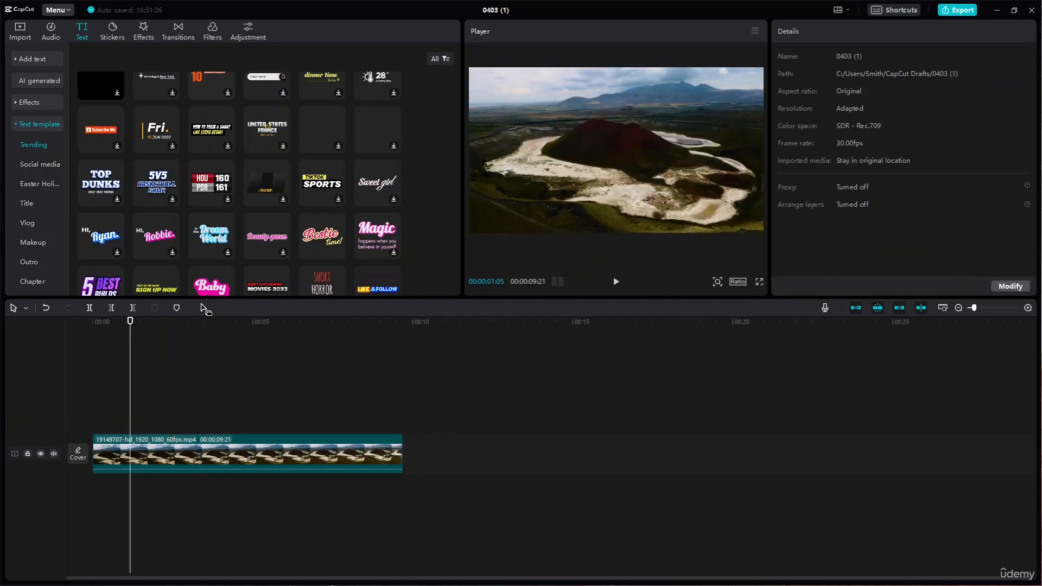
{"action": "scroll", "coordinate": [245, 264], "scroll_direction": "down", "scroll_amount": 1}
{"action": "left_click_drag", "start_coordinate": [308, 245], "coordinate": [110, 421]}
Step: Play the video from the beginning to check the animation of the "Short Horror Film" template
{"action": "left_click_drag", "start_coordinate": [130, 324], "coordinate": [1, 327]}
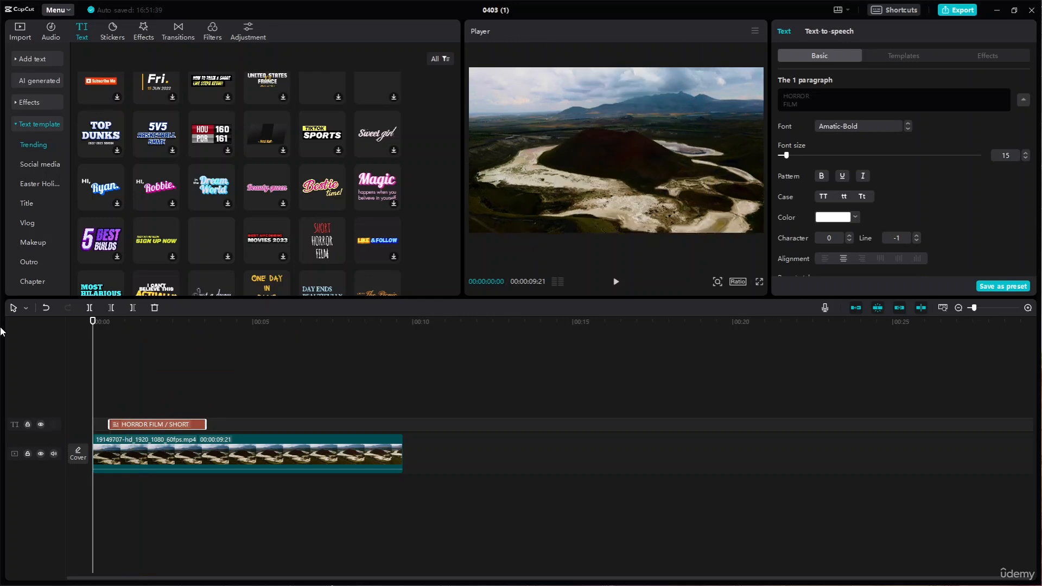
{"action": "key", "text": "space"}
{"action": "key", "text": "space"}
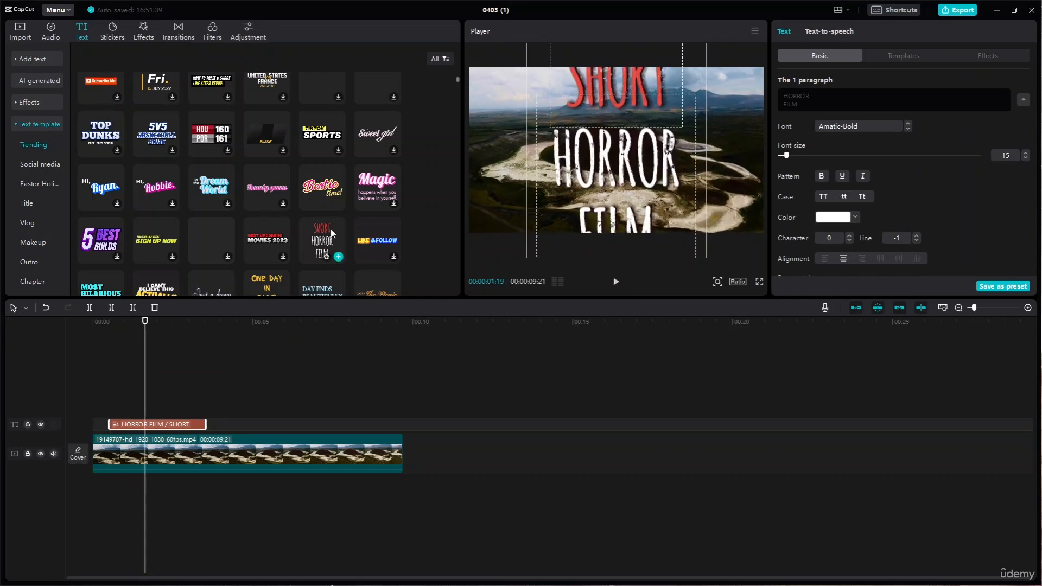
Step: Delete the "Short Horror Film" clip and add the "Brand Hoodie" template above the video about one second in
{"action": "key", "text": "Delete"}
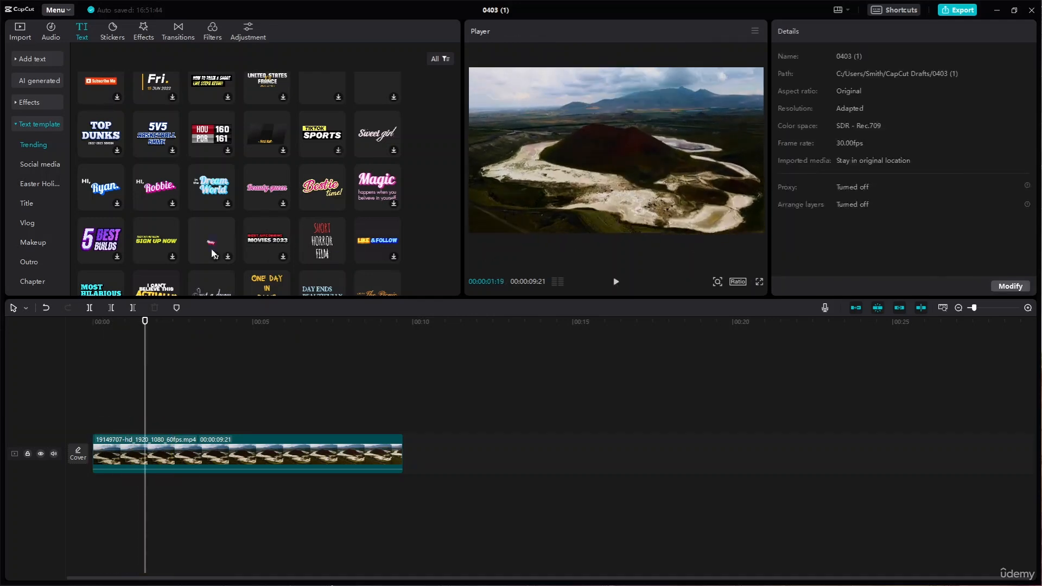
{"action": "scroll", "coordinate": [209, 239], "scroll_direction": "down", "scroll_amount": 5}
{"action": "left_click_drag", "start_coordinate": [212, 163], "coordinate": [132, 424]}
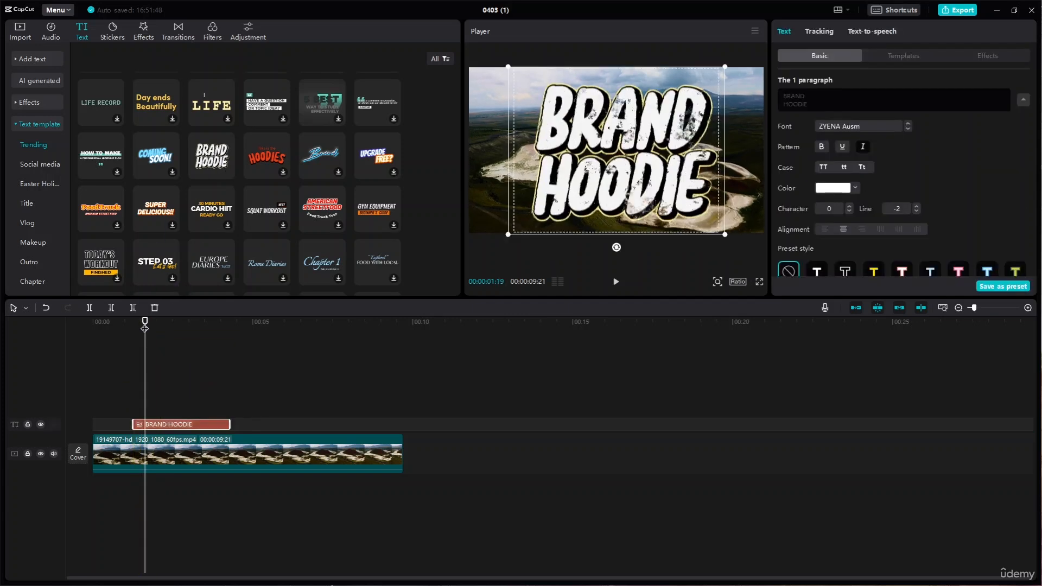
Step: Play the video from the beginning to check the animation of the "Brand Hoodie" template
{"action": "left_click_drag", "start_coordinate": [145, 324], "coordinate": [1, 328]}
{"action": "key", "text": "space"}
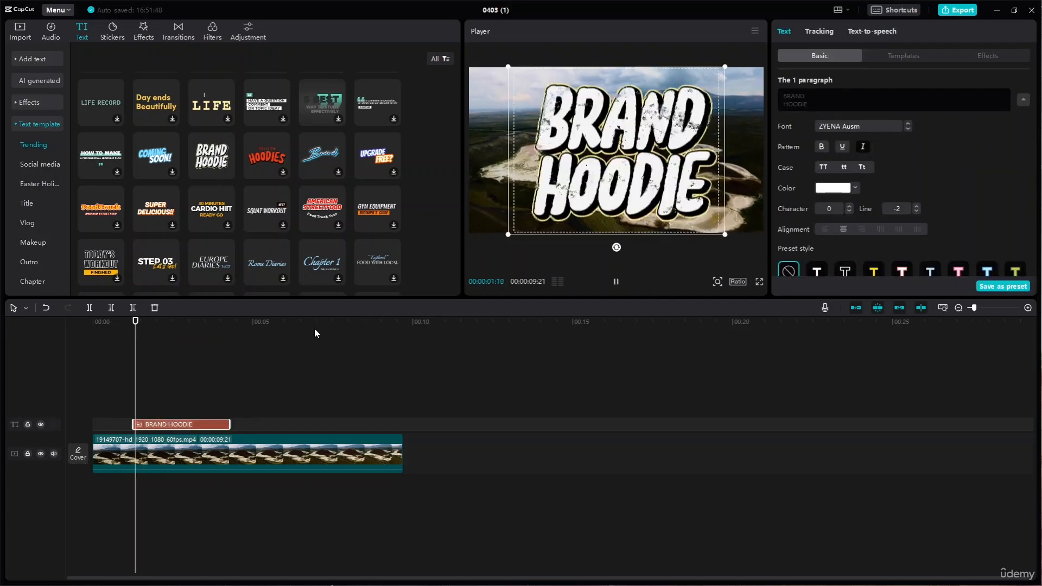
{"action": "key", "text": "space"}
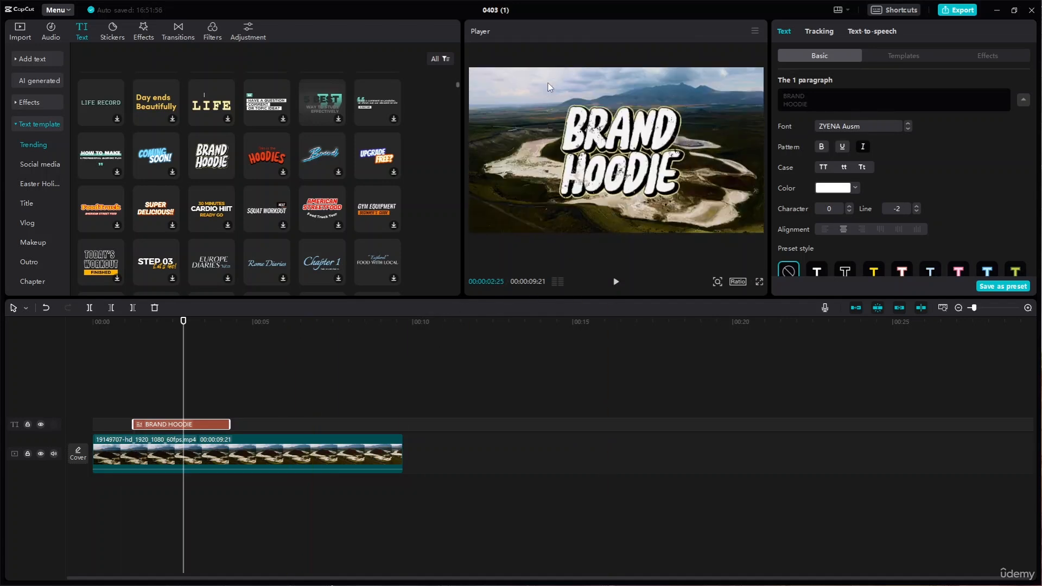
Step: Shrink the "Brand Hoodie" text, move it to the upper-right area of the video frame and play the result from the start
{"action": "left_click_drag", "start_coordinate": [587, 171], "coordinate": [684, 131]}
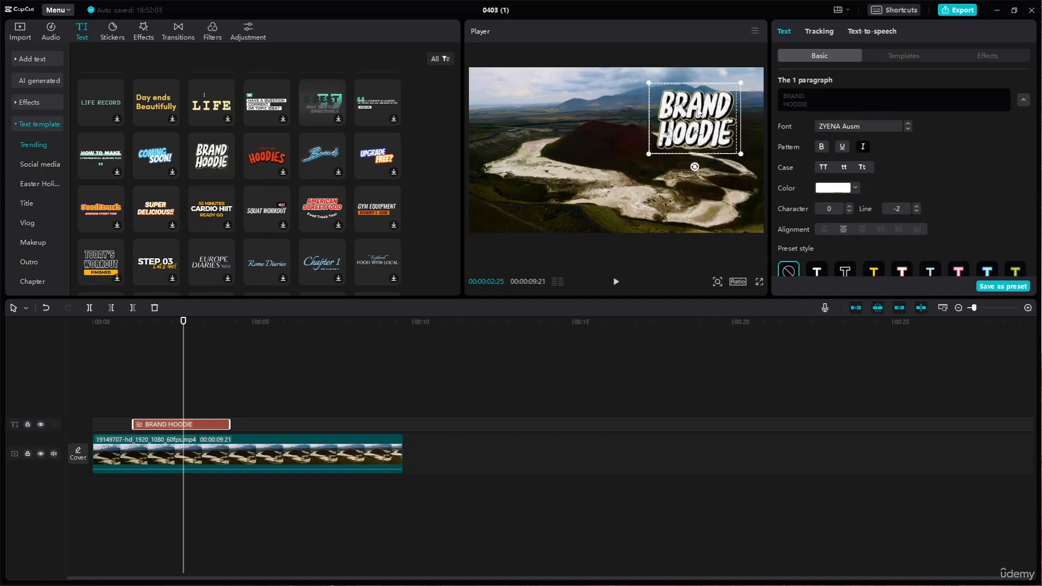
{"action": "left_click_drag", "start_coordinate": [184, 321], "coordinate": [63, 311]}
{"action": "key", "text": "space"}
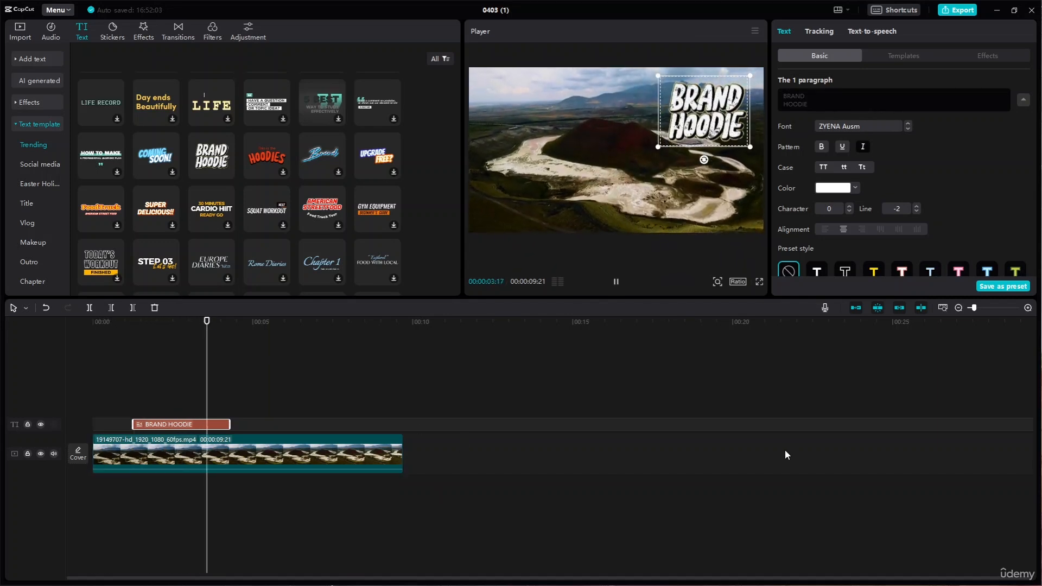
Step: Copy the "Brand Hoodie" clip and paste the duplicate directly after the original on the text track
{"action": "left_click", "coordinate": [205, 423]}
{"action": "mouse_move", "coordinate": [228, 426]}
{"action": "left_mouse_down"}
{"action": "mouse_move", "coordinate": [350, 431]}
{"action": "mouse_move", "coordinate": [231, 429]}
{"action": "left_mouse_up"}
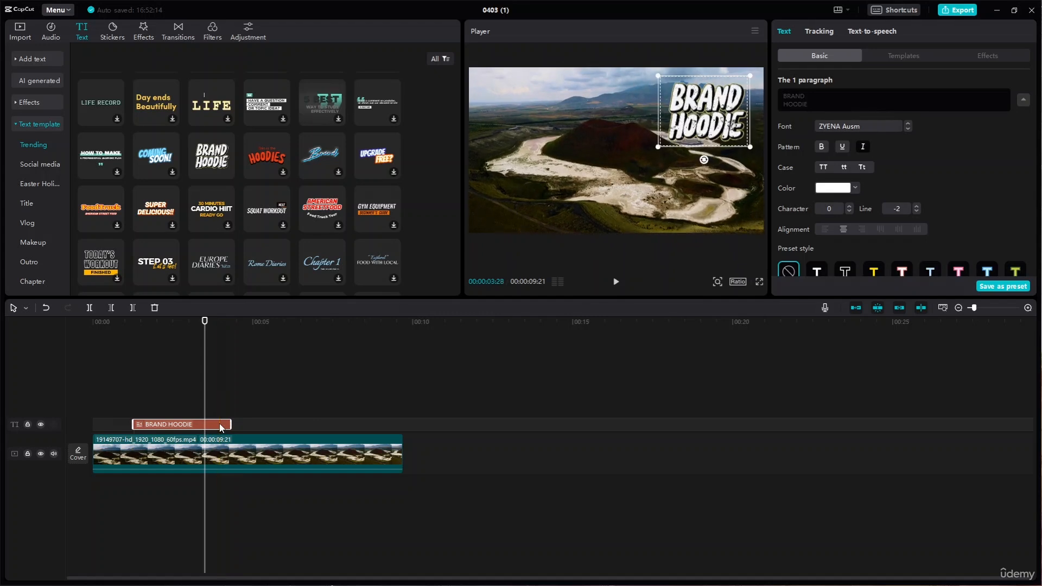
{"action": "right_click", "coordinate": [220, 424]}
{"action": "left_click", "coordinate": [303, 409]}
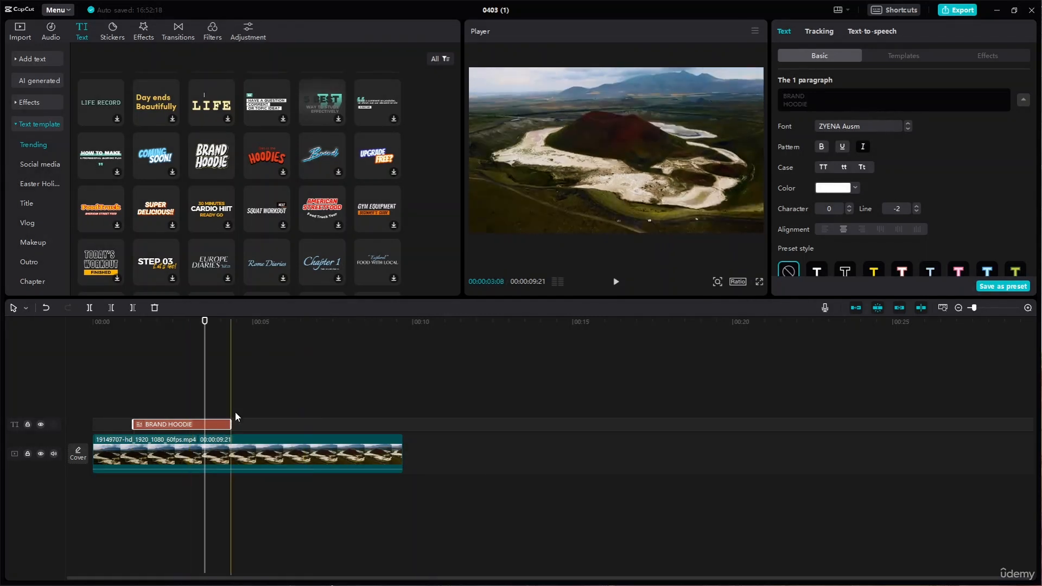
{"action": "key", "text": "ctrl+v"}
{"action": "left_click_drag", "start_coordinate": [278, 426], "coordinate": [262, 426]}
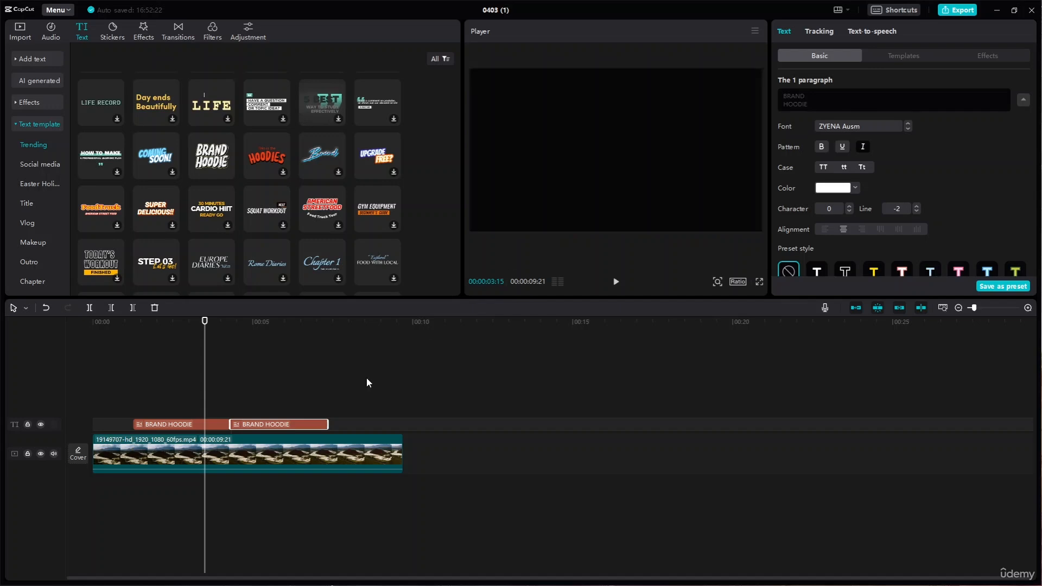
Step: Replace the text of the second "Brand Hoodie" clip with "Get them"
{"action": "left_click", "coordinate": [188, 424]}
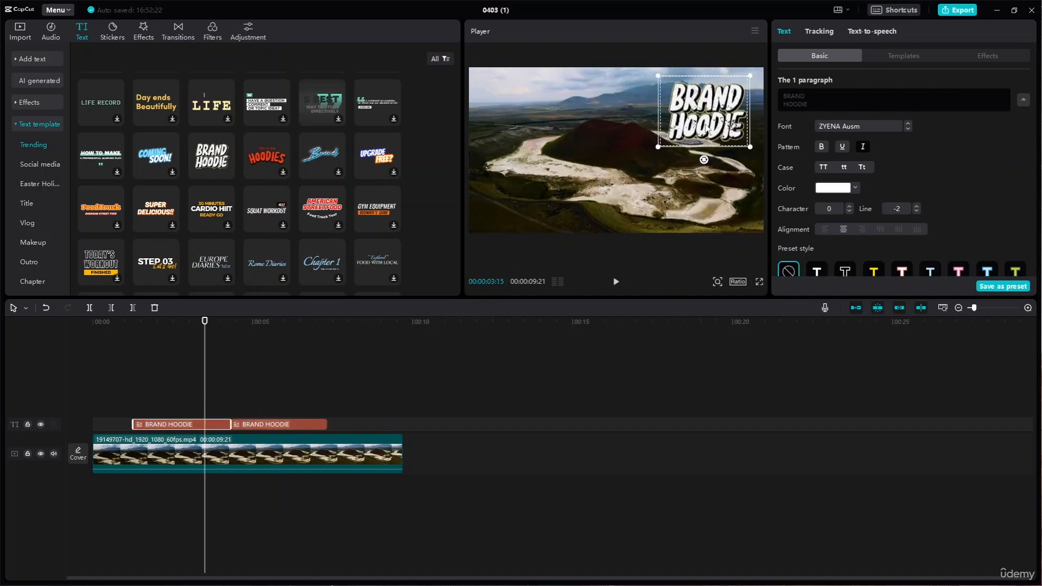
{"action": "left_click", "coordinate": [267, 380]}
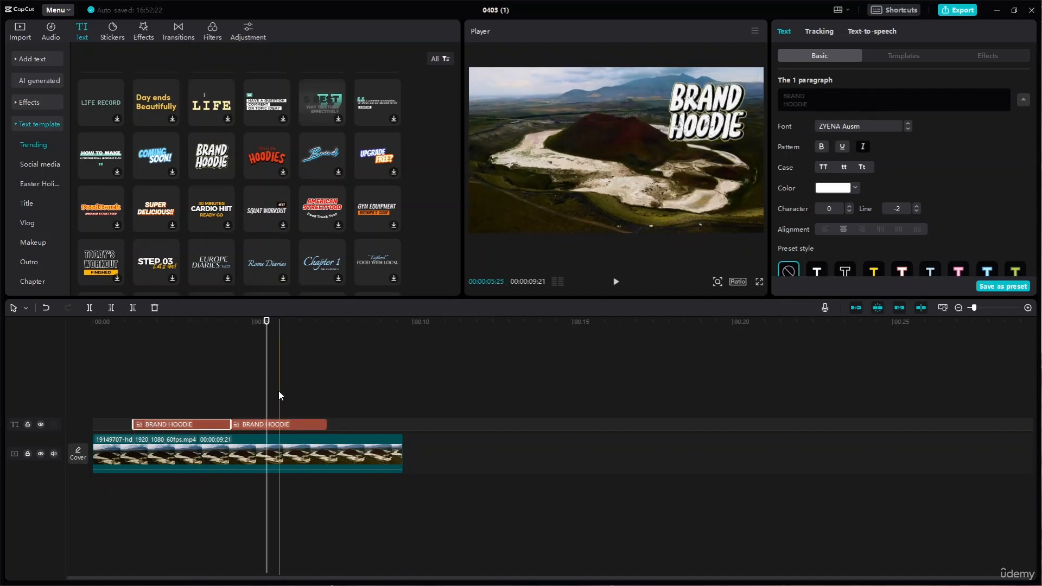
{"action": "left_click", "coordinate": [286, 427]}
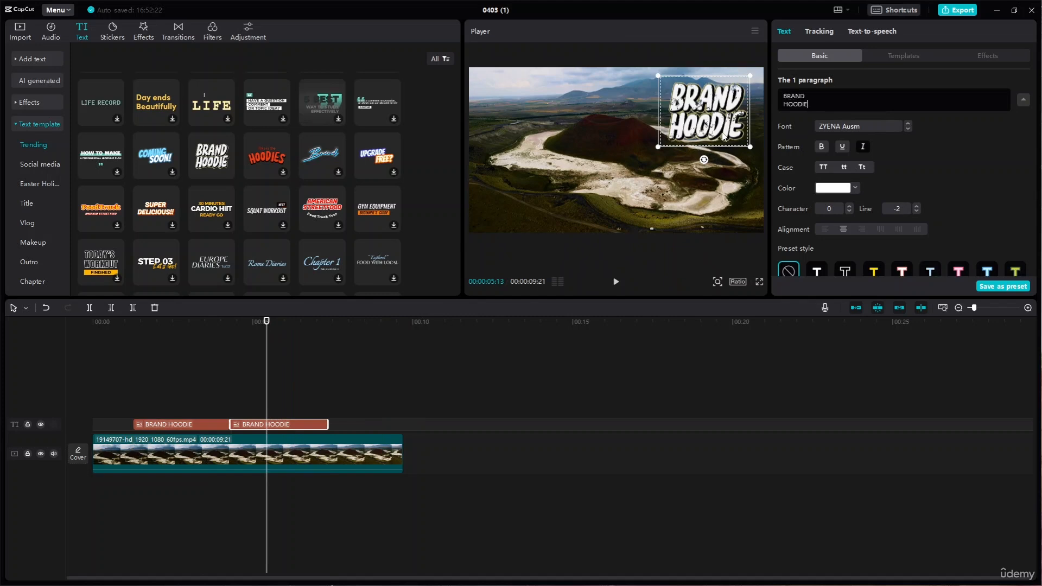
{"action": "double_click", "coordinate": [725, 101]}
{"action": "type", "text": "Get"}
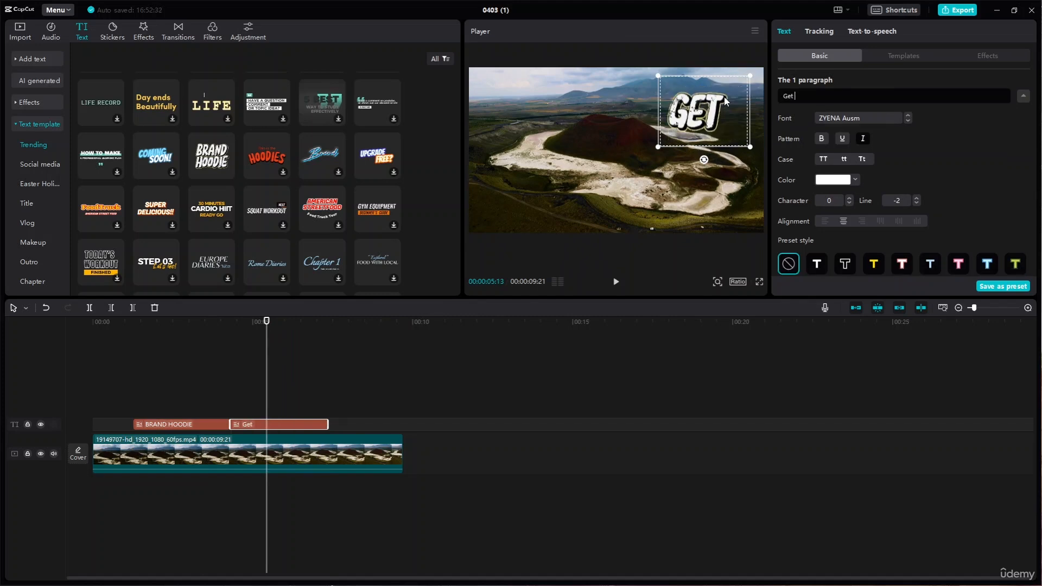
{"action": "type", "text": " them"}
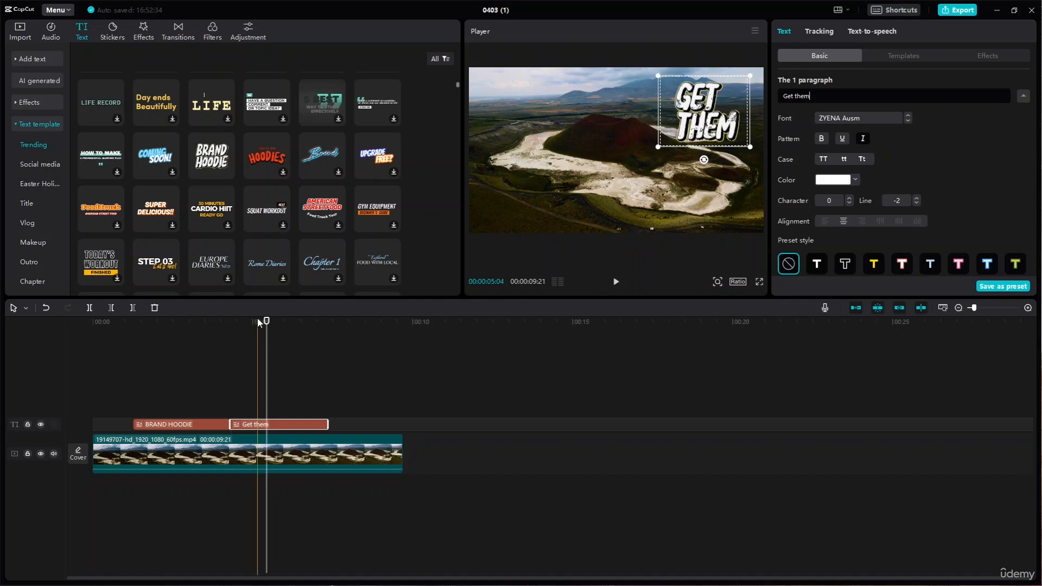
Step: Play the video from the beginning to check the "Brand Hoodie" and "Get them" clips in sequence
{"action": "left_click_drag", "start_coordinate": [267, 322], "coordinate": [22, 334]}
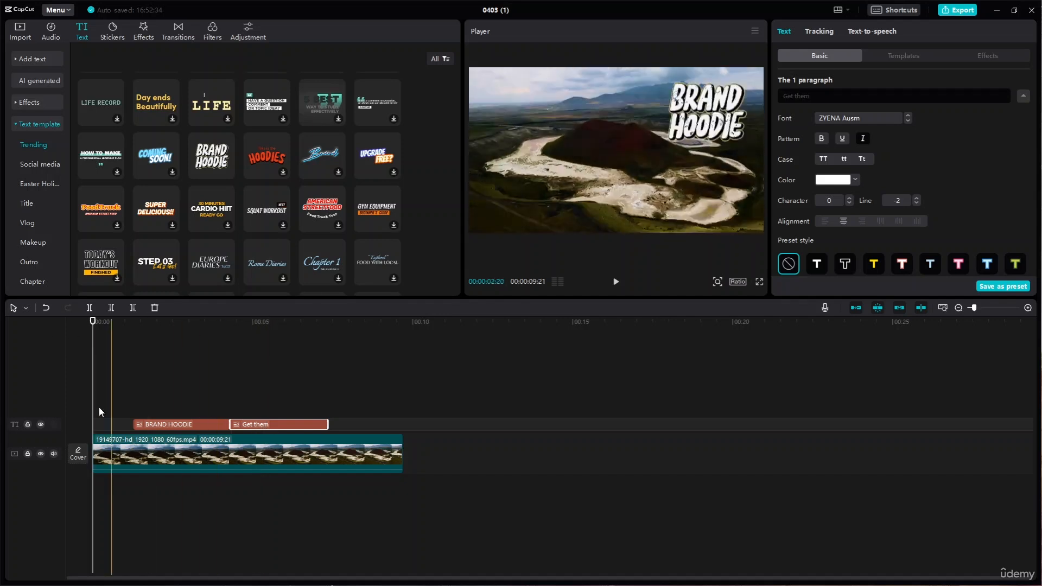
{"action": "key", "text": "space"}
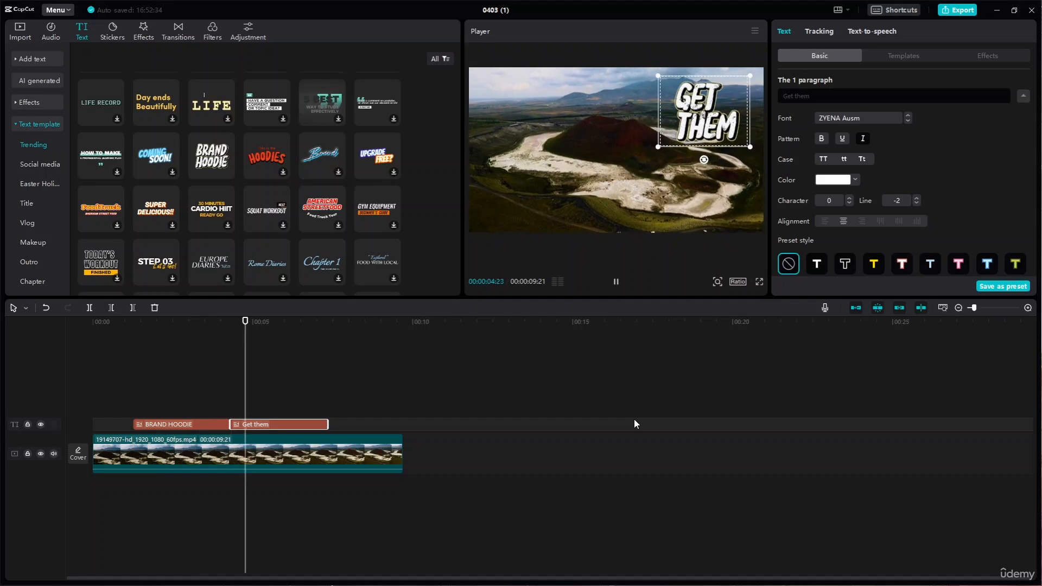
{"action": "left_click", "coordinate": [591, 444]}
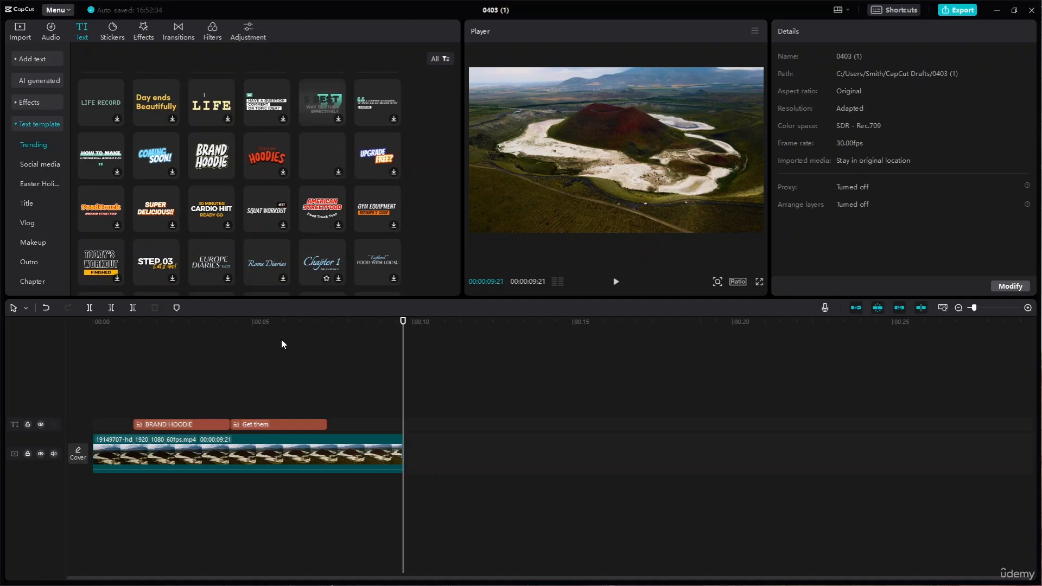
Step: Delete the "Get them" and "Brand Hoodie" clips from the text track
{"action": "left_click", "coordinate": [283, 421]}
{"action": "key", "text": "Delete"}
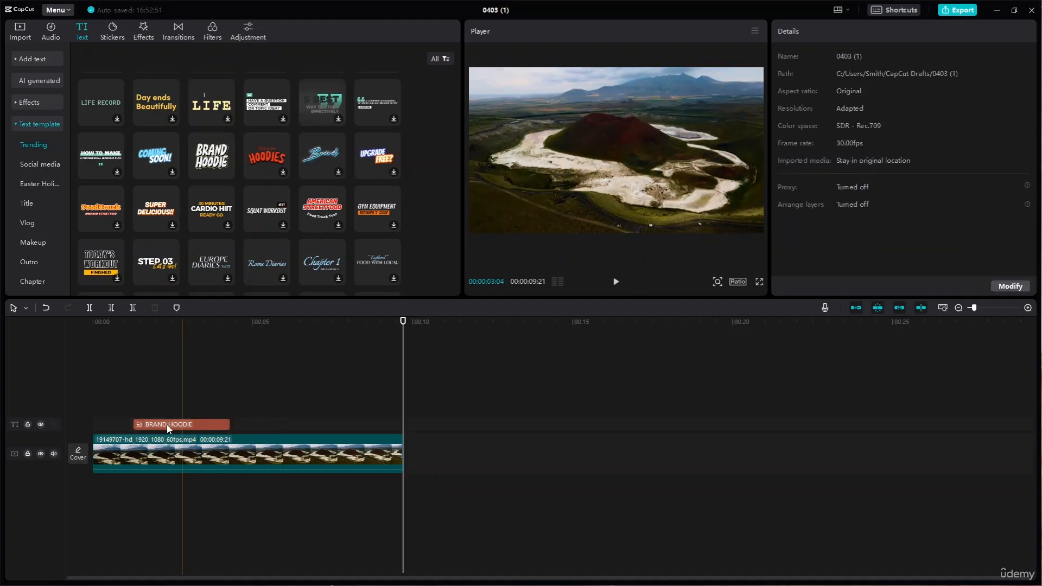
{"action": "left_click", "coordinate": [178, 425]}
{"action": "key", "text": "Delete"}
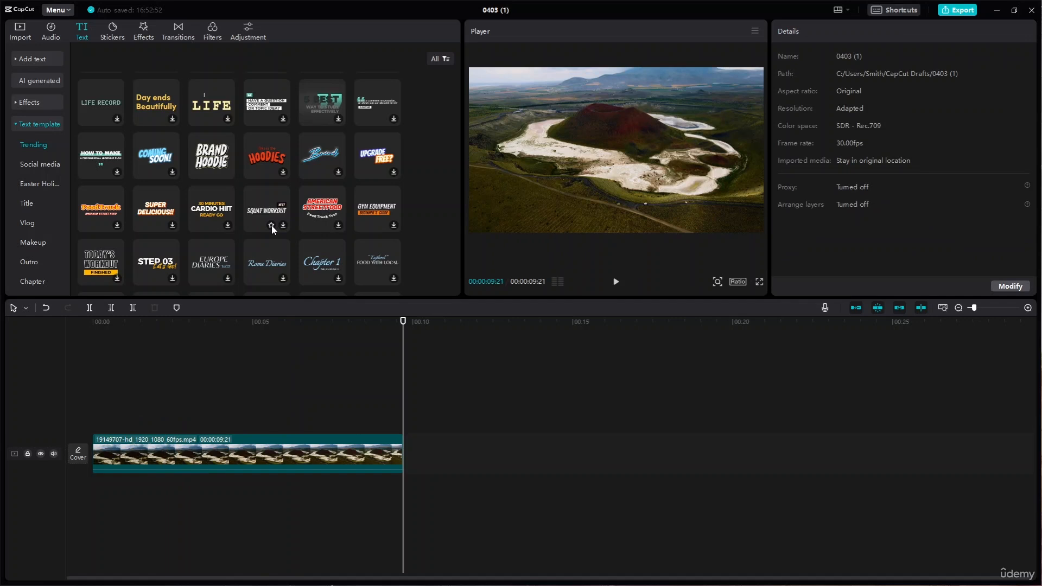
Step: Add the script-style "Brand" text template and move its clip to about 1.5 seconds into the video
{"action": "left_click", "coordinate": [338, 172]}
{"action": "left_click", "coordinate": [338, 172]}
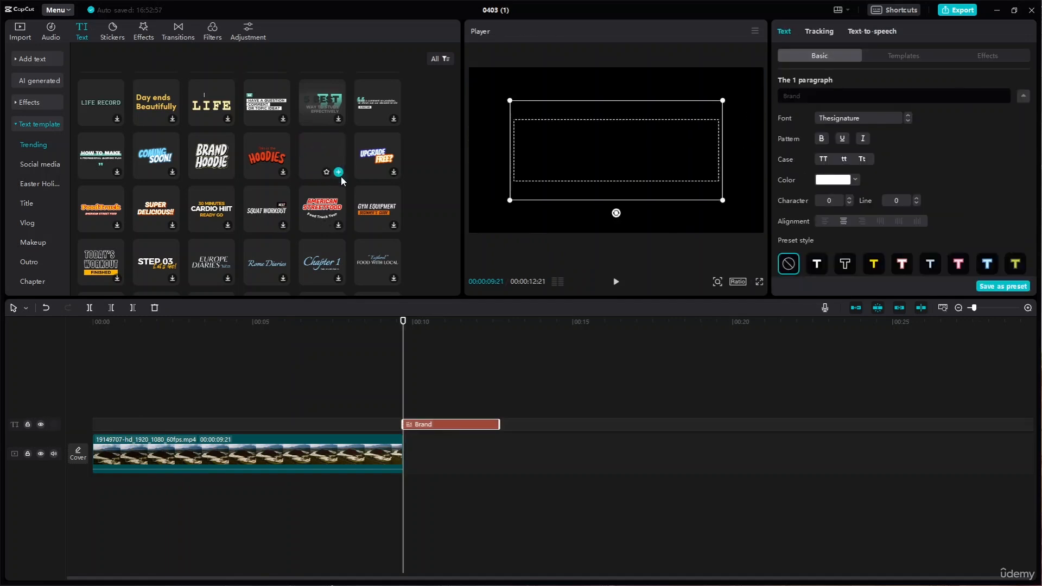
{"action": "left_click_drag", "start_coordinate": [455, 424], "coordinate": [194, 424]}
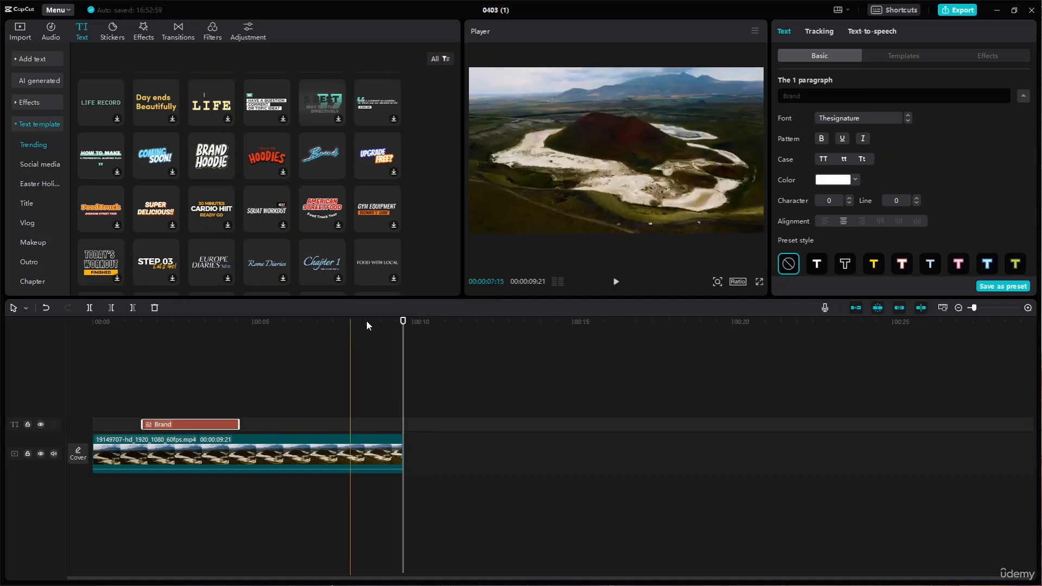
Step: Play the opening of the video to check the "Brand" template's animation and delete its clip
{"action": "left_click_drag", "start_coordinate": [404, 324], "coordinate": [114, 325]}
{"action": "key", "text": "space"}
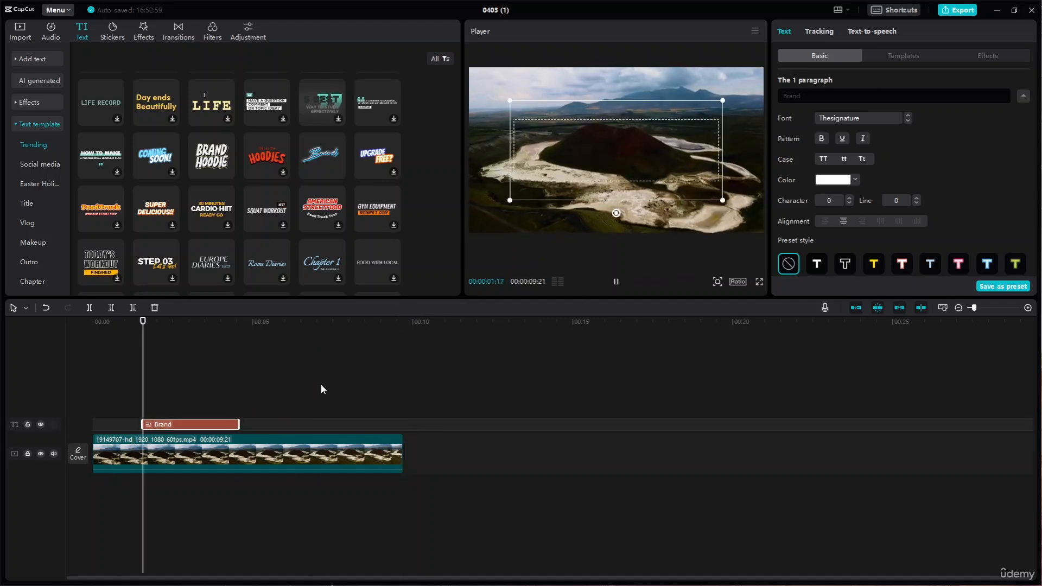
{"action": "key", "text": "space"}
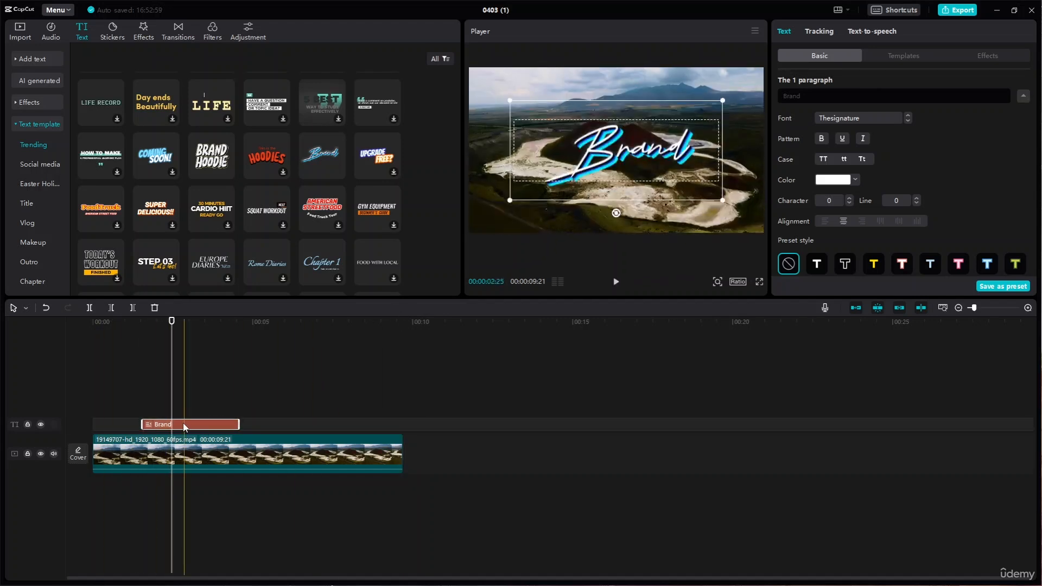
{"action": "key", "text": "Delete"}
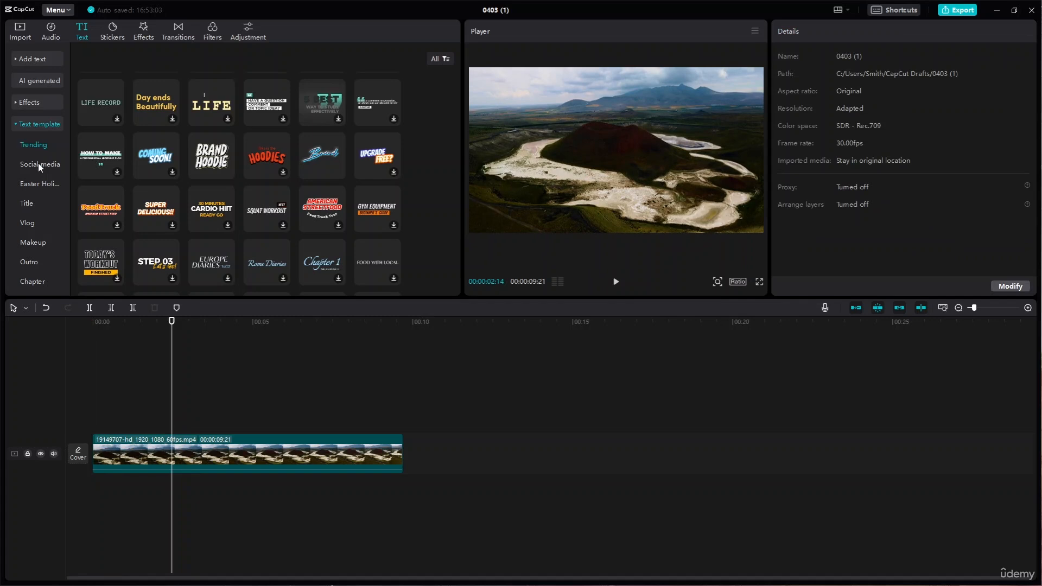
Step: Browse the Social media and Title categories of the text templates to examine the available designs
{"action": "left_click", "coordinate": [39, 164]}
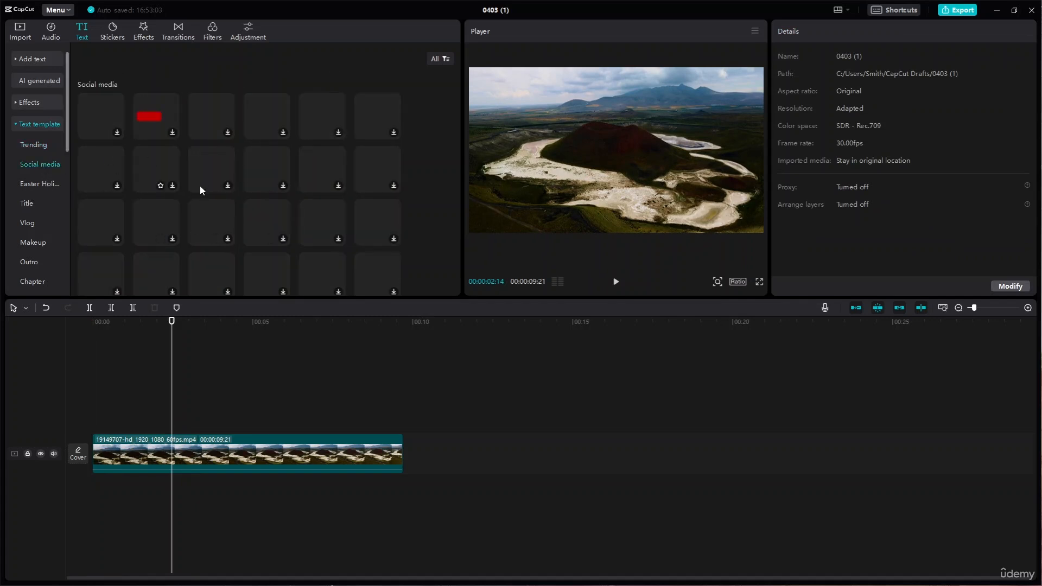
{"action": "scroll", "coordinate": [211, 193], "scroll_direction": "down", "scroll_amount": 2}
{"action": "scroll", "coordinate": [250, 191], "scroll_direction": "up", "scroll_amount": 2}
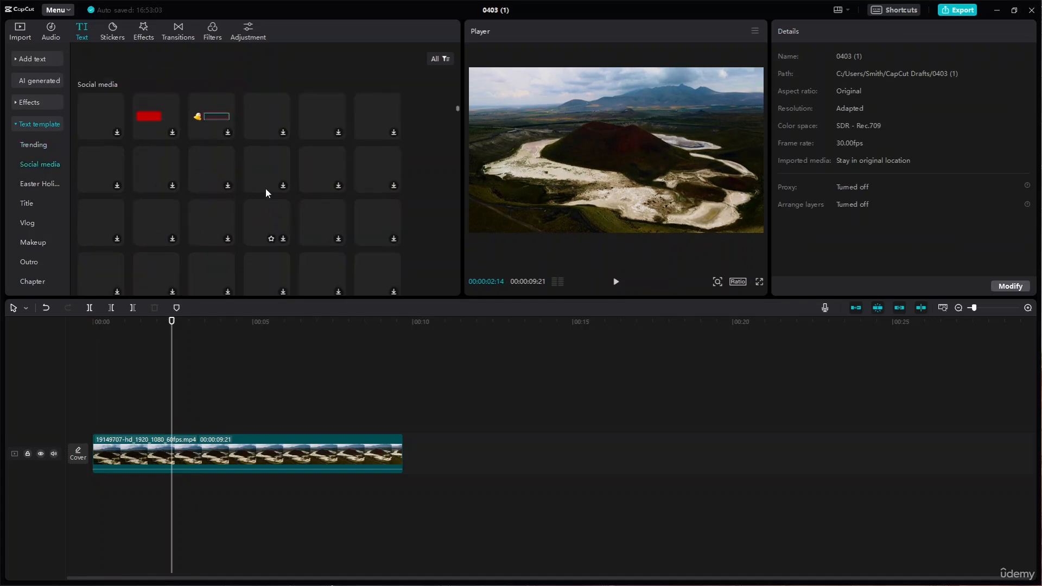
{"action": "scroll", "coordinate": [238, 206], "scroll_direction": "down", "scroll_amount": 2}
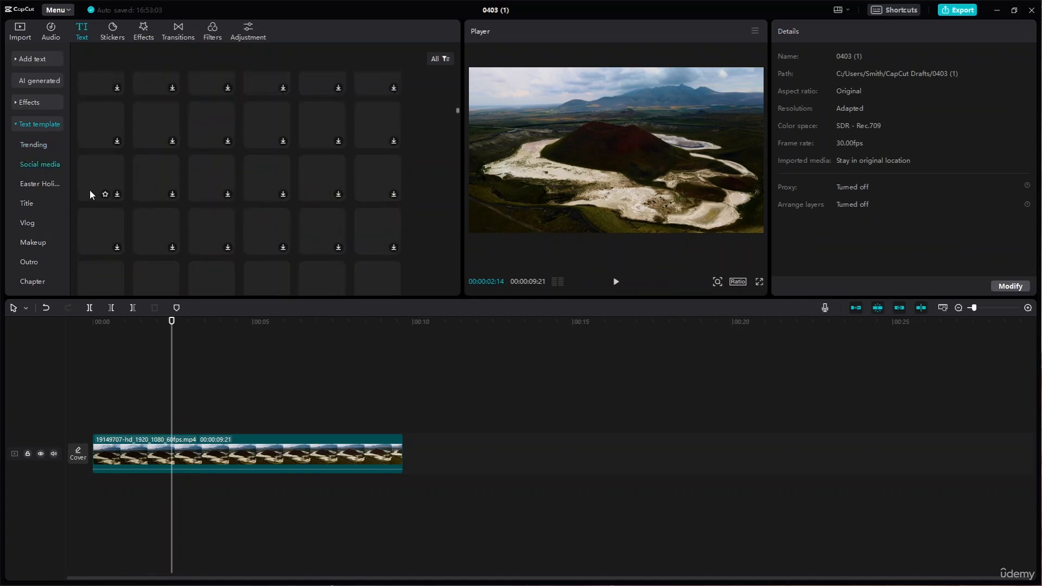
{"action": "left_click", "coordinate": [29, 207]}
{"action": "scroll", "coordinate": [278, 161], "scroll_direction": "up", "scroll_amount": 3}
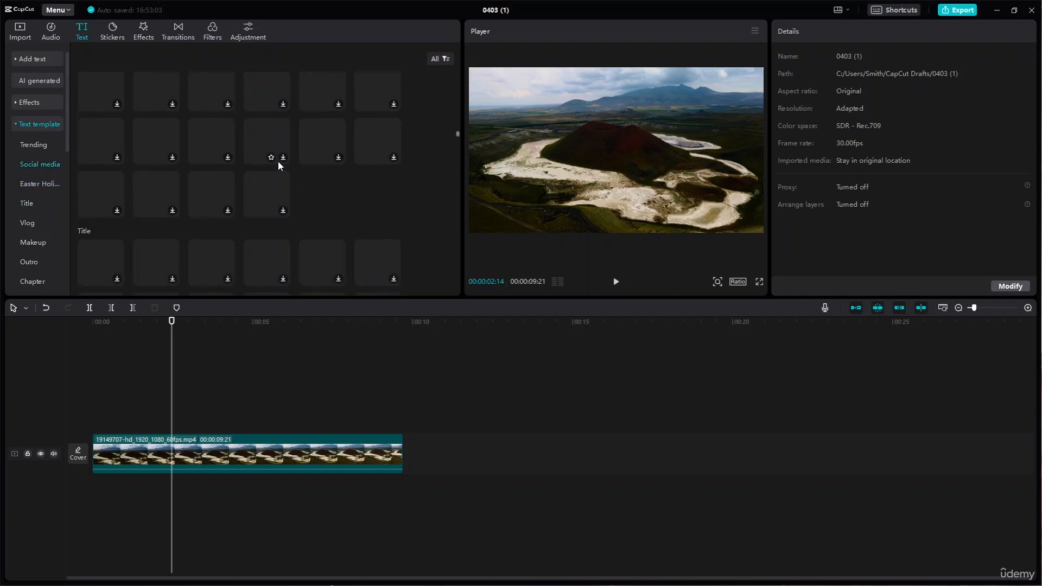
{"action": "scroll", "coordinate": [278, 161], "scroll_direction": "up", "scroll_amount": 3}
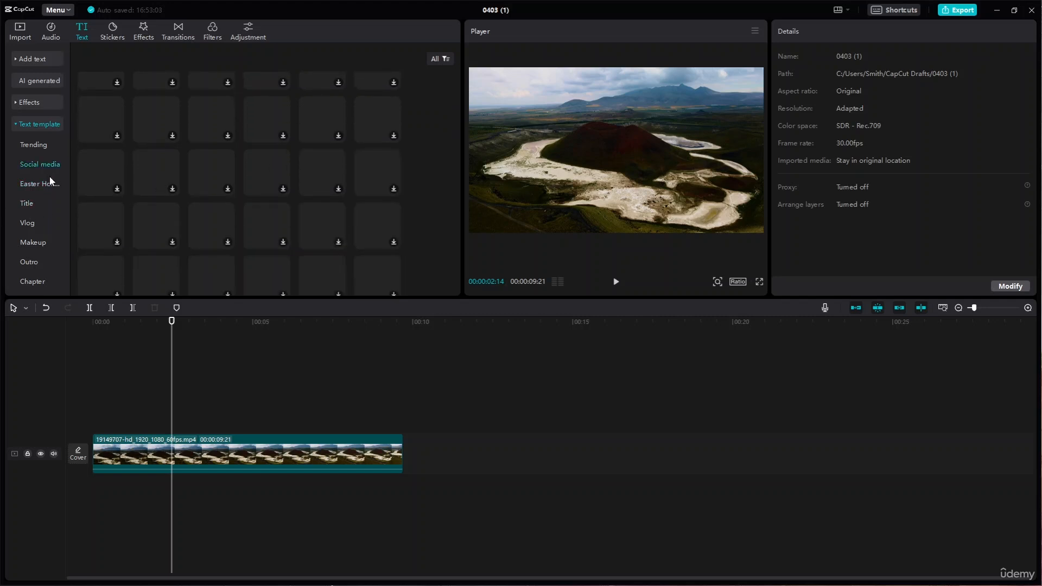
{"action": "scroll", "coordinate": [50, 180], "scroll_direction": "down", "scroll_amount": 2}
{"action": "scroll", "coordinate": [247, 115], "scroll_direction": "down", "scroll_amount": 2}
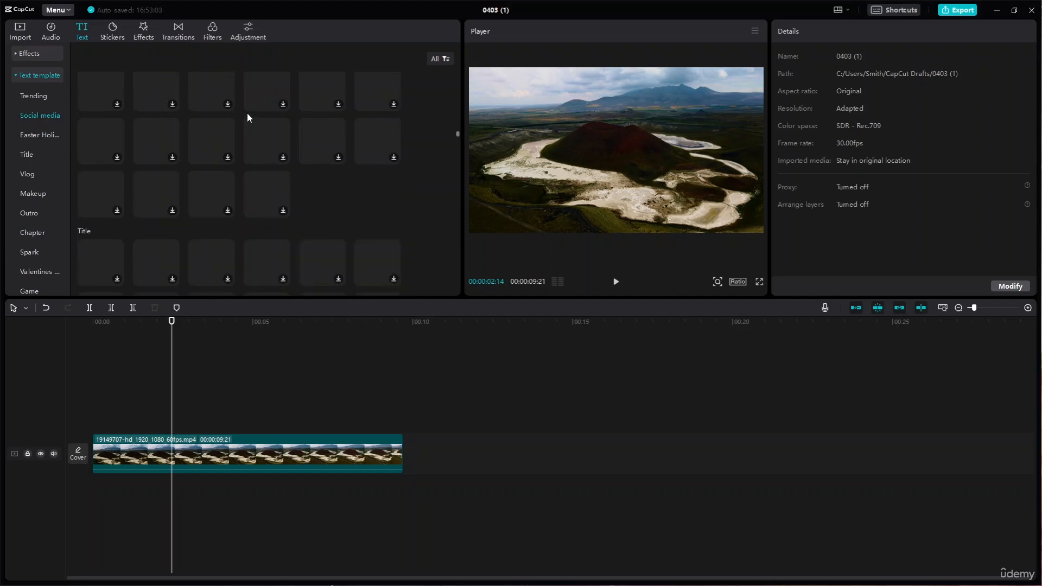
{"action": "scroll", "coordinate": [247, 113], "scroll_direction": "down", "scroll_amount": 3}
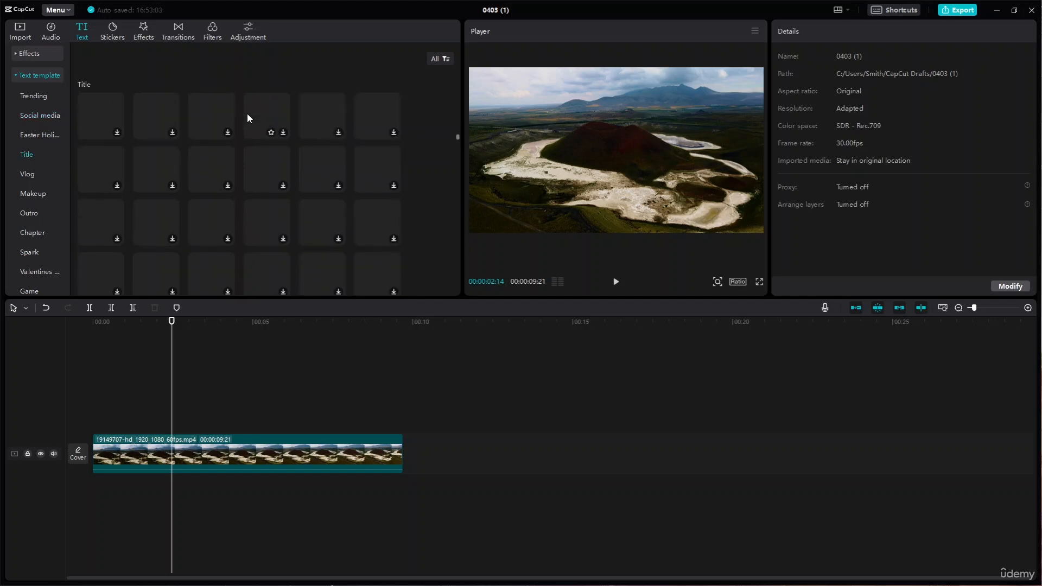
{"action": "left_click", "coordinate": [27, 158]}
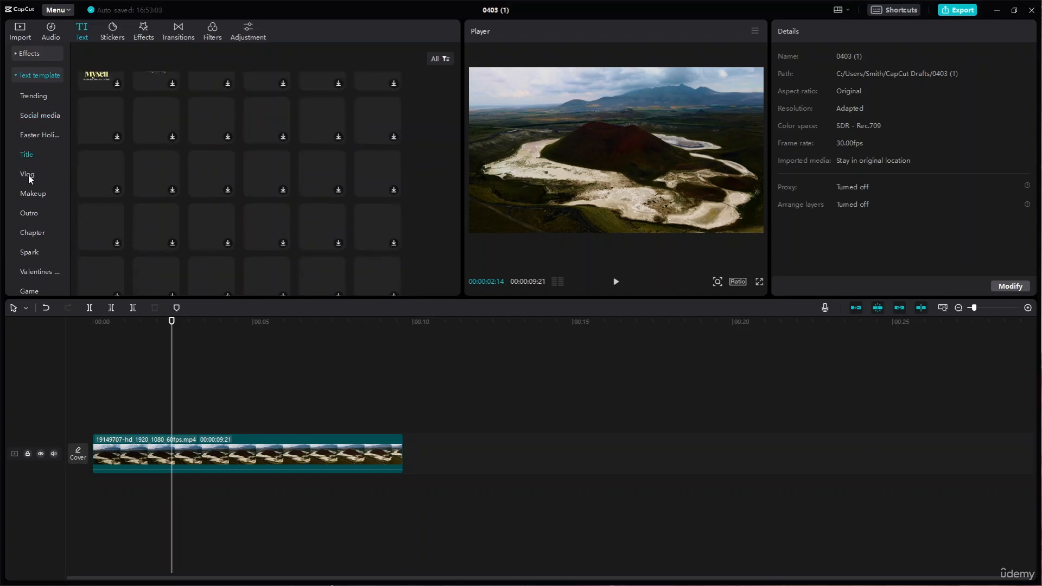
Step: Browse the text template categories from Title through Vlog, Makeup and Chapter to Spark to examine their designs
{"action": "scroll", "coordinate": [305, 182], "scroll_direction": "down", "scroll_amount": 4}
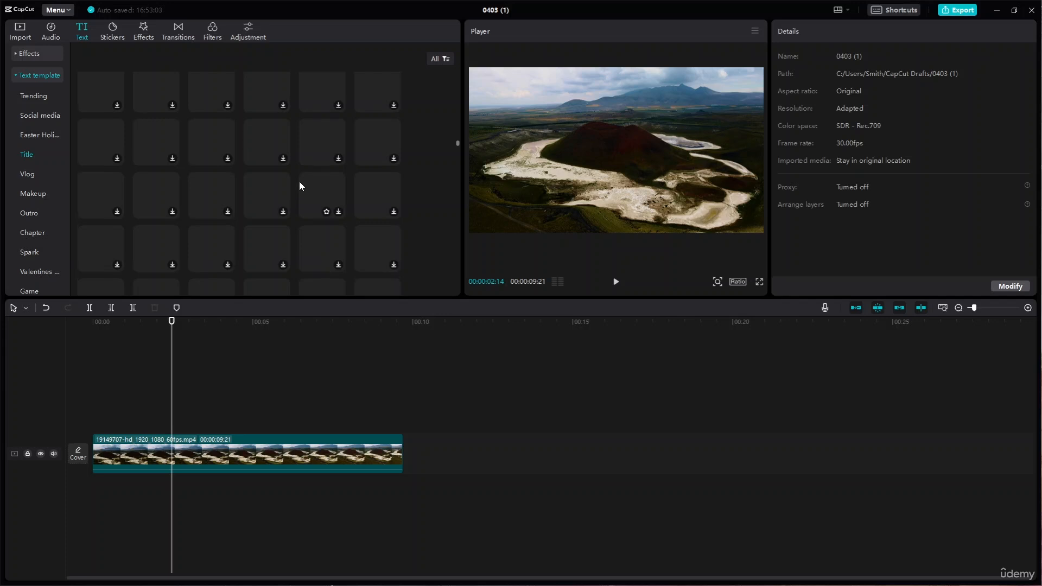
{"action": "scroll", "coordinate": [299, 186], "scroll_direction": "down", "scroll_amount": 1}
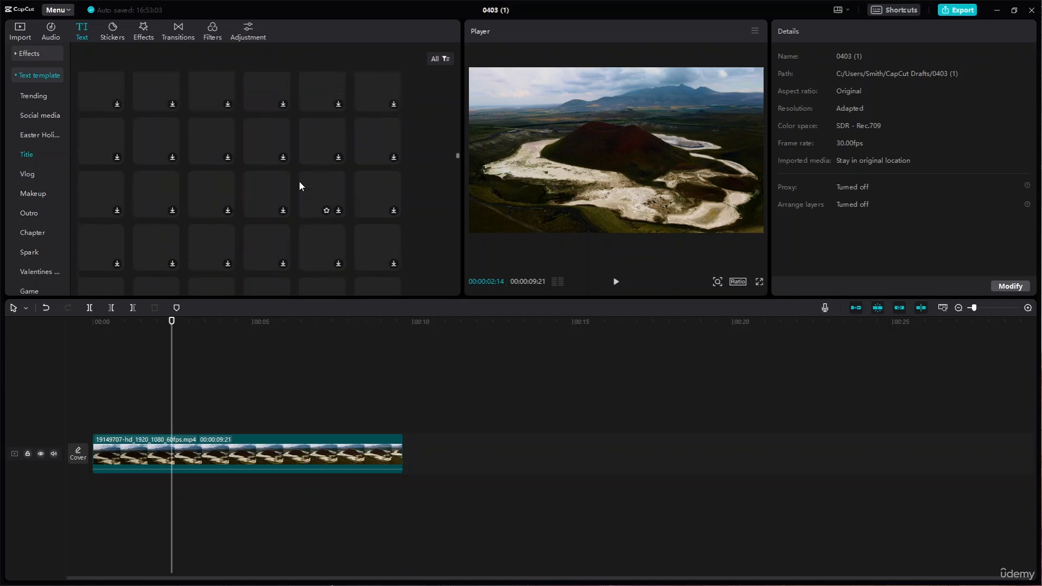
{"action": "scroll", "coordinate": [300, 186], "scroll_direction": "down", "scroll_amount": 3}
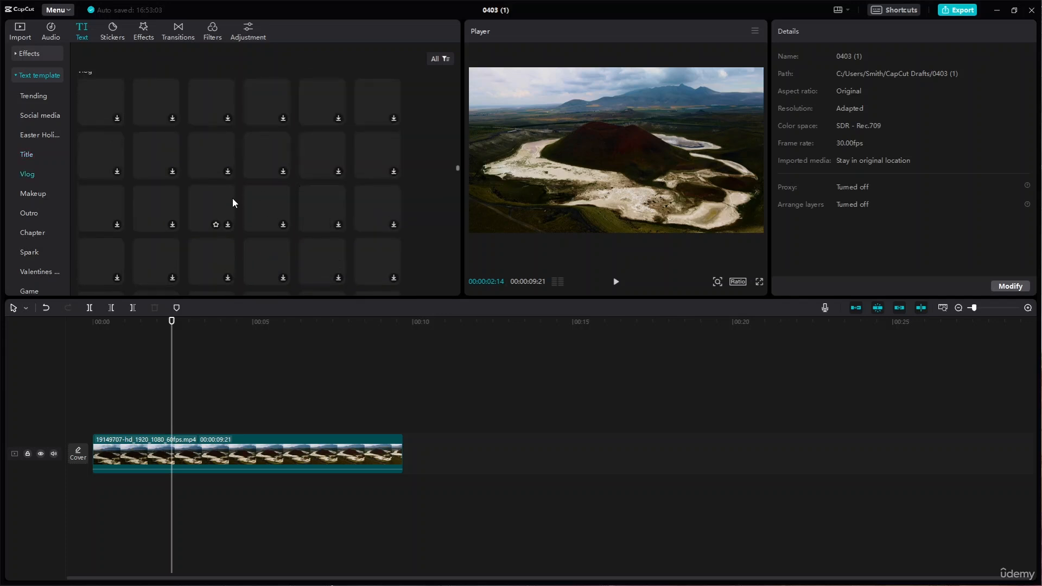
{"action": "scroll", "coordinate": [212, 203], "scroll_direction": "down", "scroll_amount": 4}
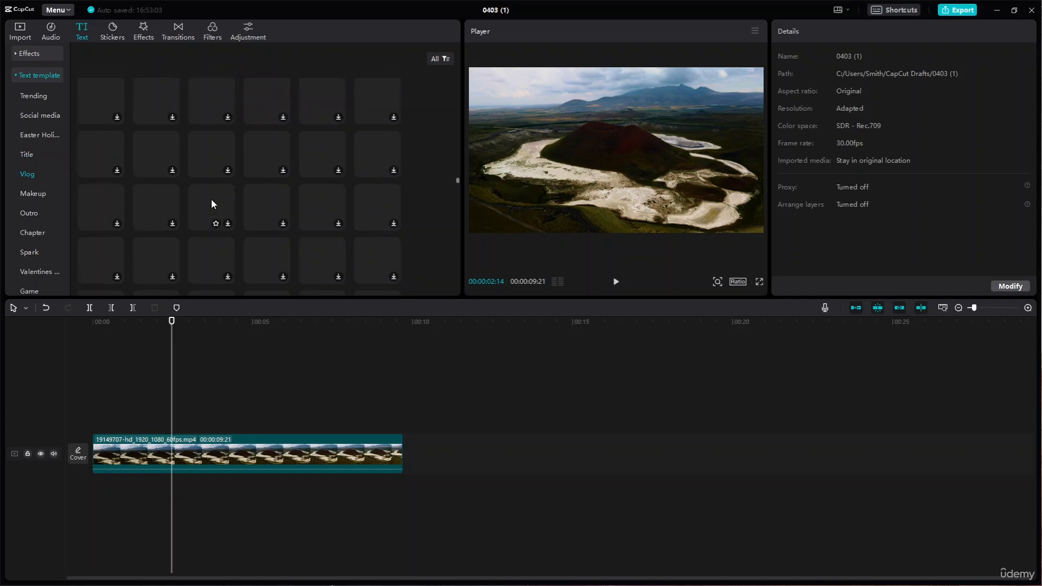
{"action": "scroll", "coordinate": [320, 203], "scroll_direction": "down", "scroll_amount": 6}
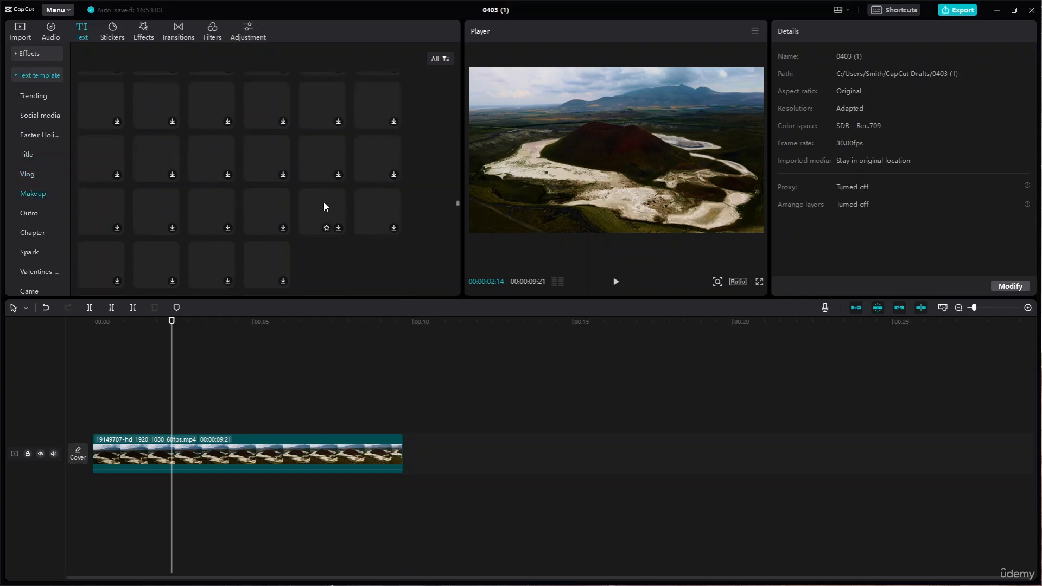
{"action": "scroll", "coordinate": [308, 207], "scroll_direction": "down", "scroll_amount": 2}
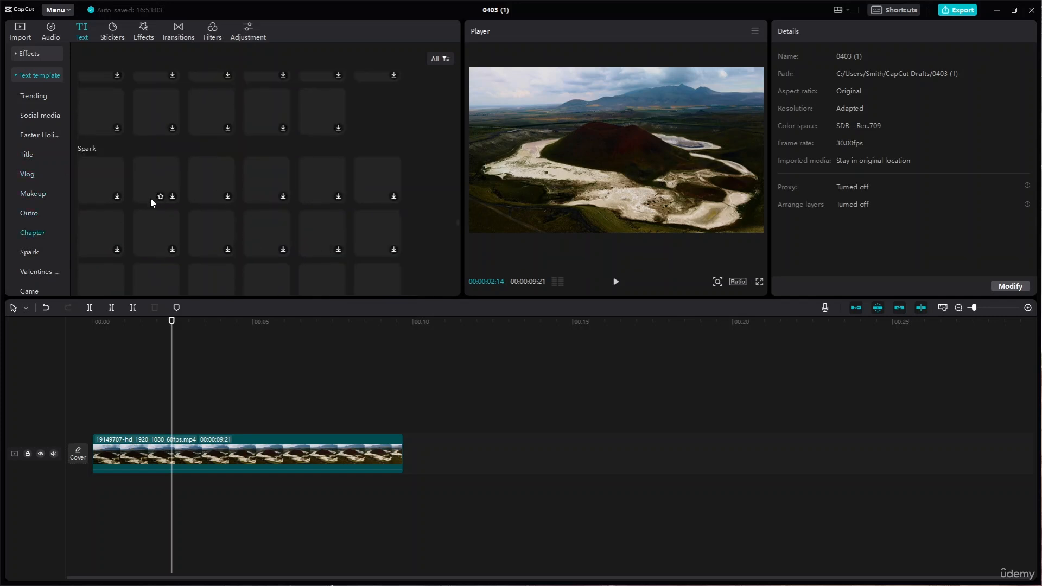
{"action": "left_click", "coordinate": [47, 79]}
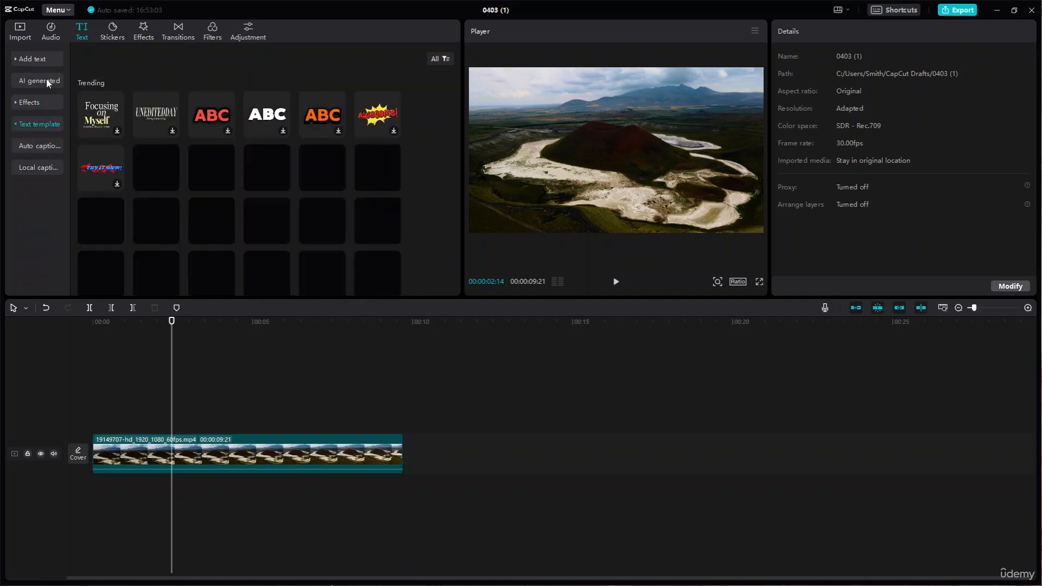
Step: Generate English auto captions from the Voiceover1 clip, clearing any current captions
{"action": "left_click", "coordinate": [30, 148]}
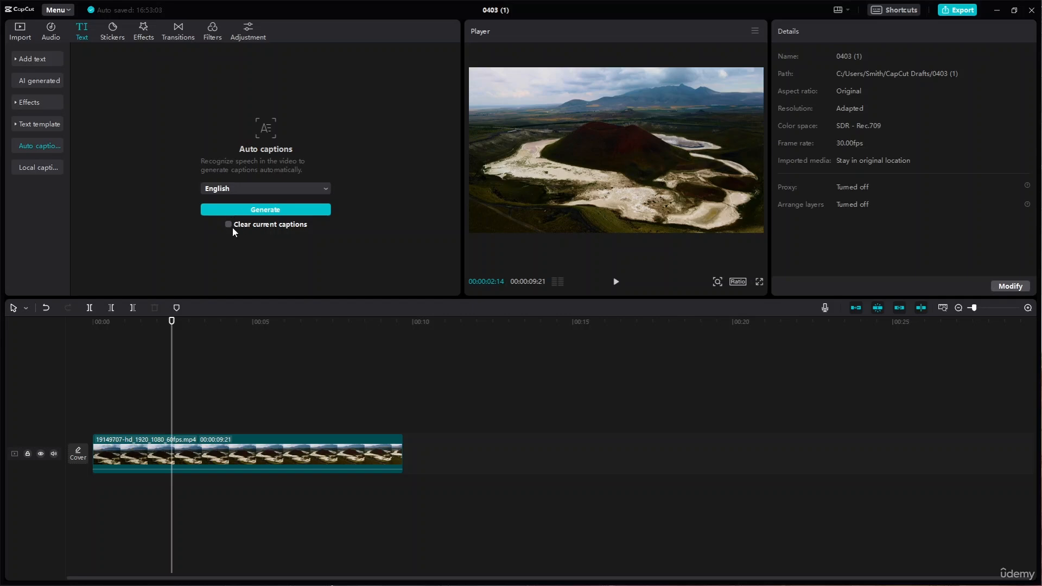
{"action": "left_click", "coordinate": [264, 210]}
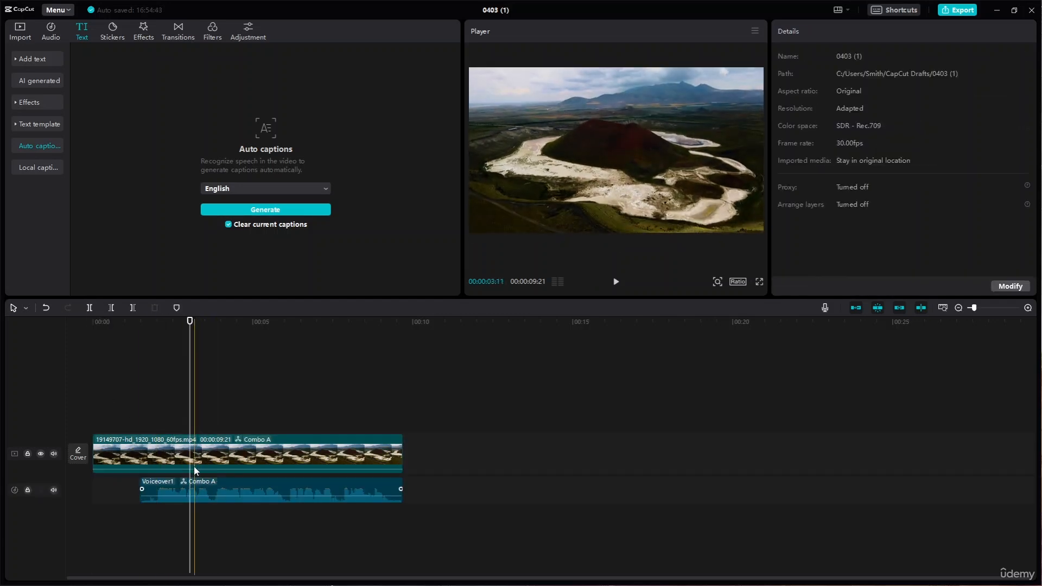
{"action": "left_click_drag", "start_coordinate": [189, 322], "coordinate": [159, 332]}
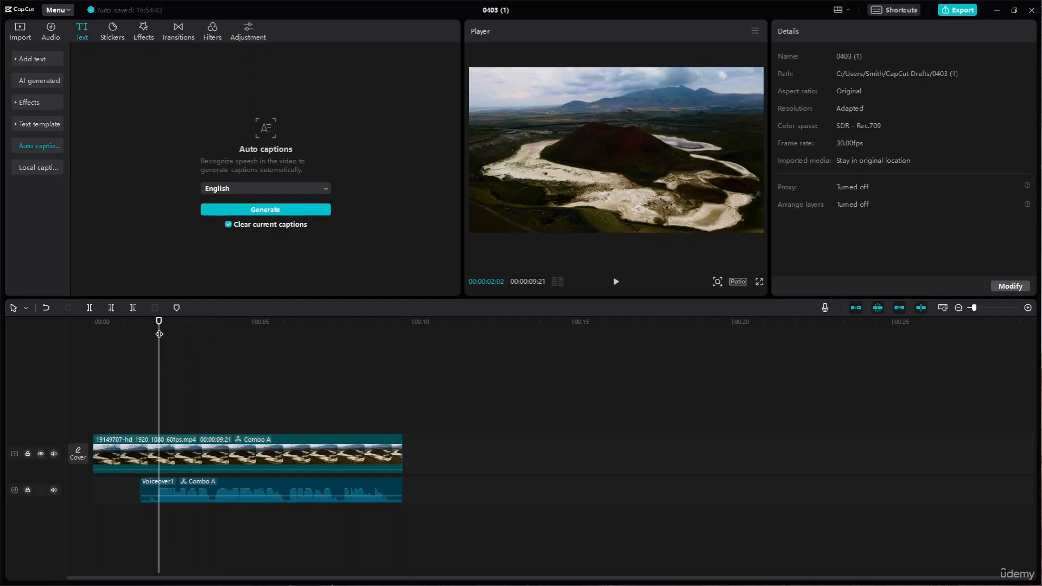
{"action": "left_click", "coordinate": [199, 493]}
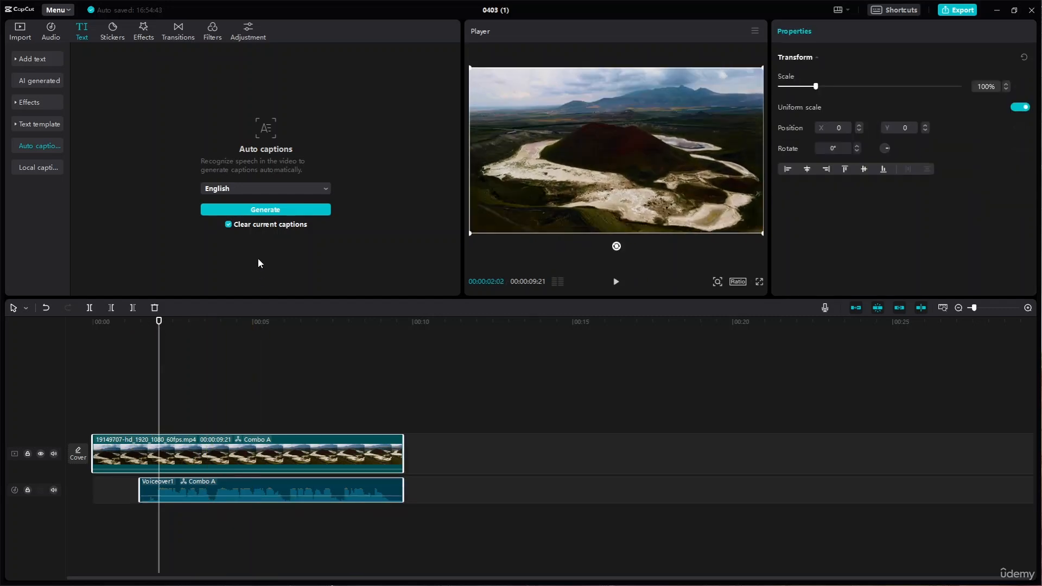
{"action": "left_click", "coordinate": [305, 212]}
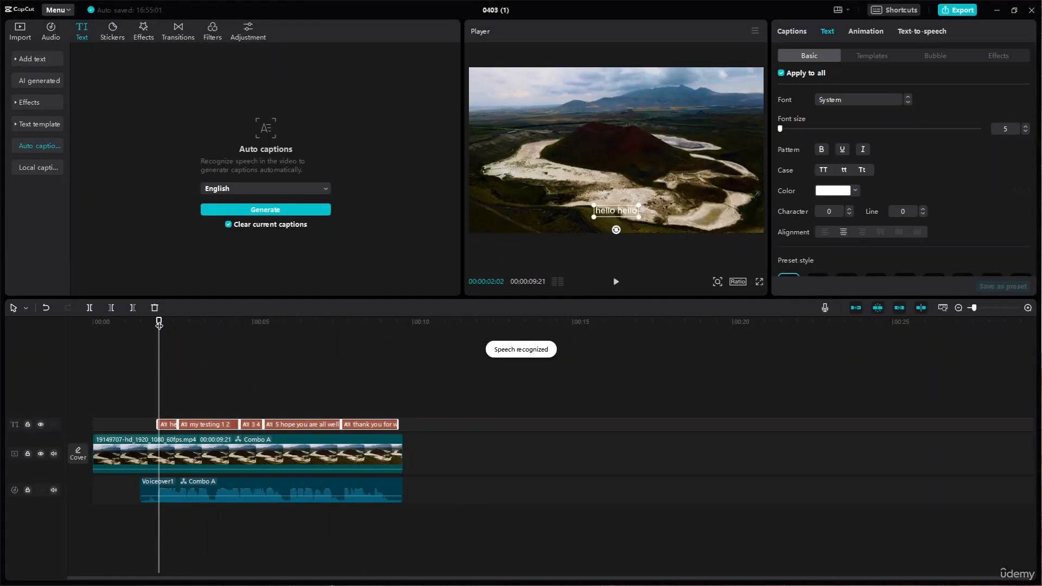
Step: Play the video from about two seconds in to check the generated captions against the voiceover
{"action": "left_click_drag", "start_coordinate": [158, 321], "coordinate": [154, 321]}
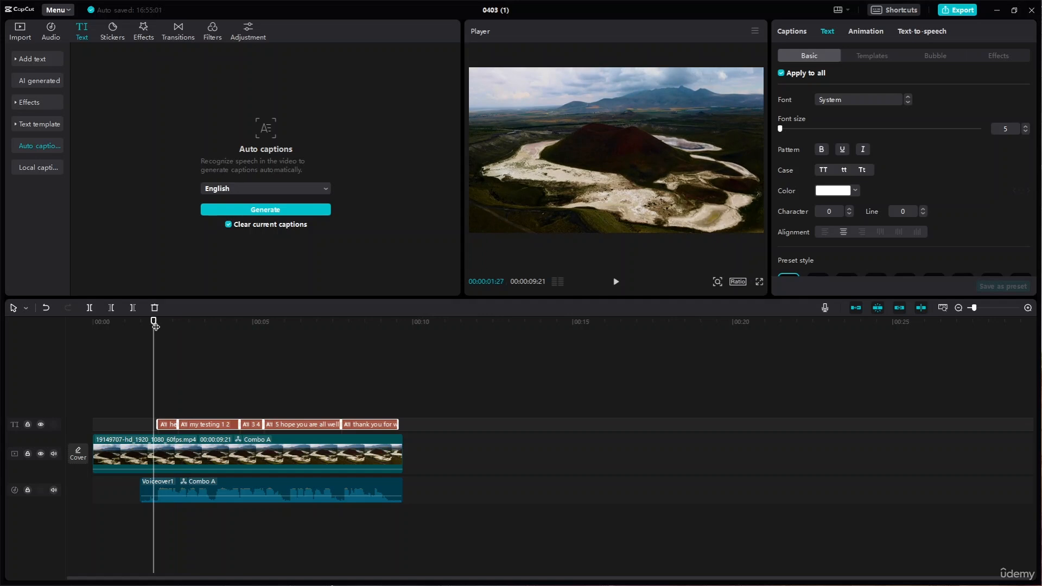
{"action": "key", "text": "space"}
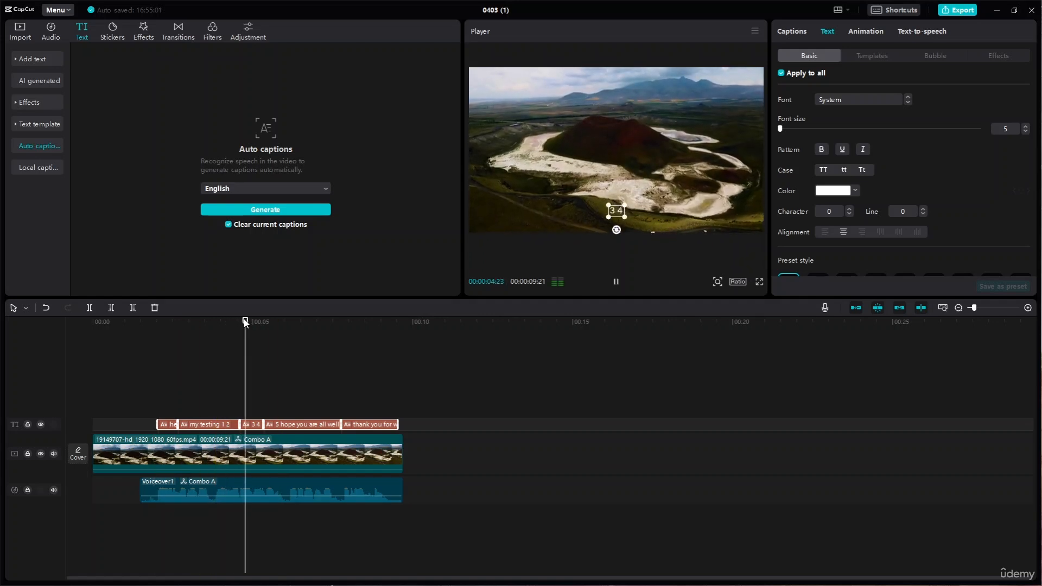
{"action": "left_click_drag", "start_coordinate": [245, 323], "coordinate": [140, 323]}
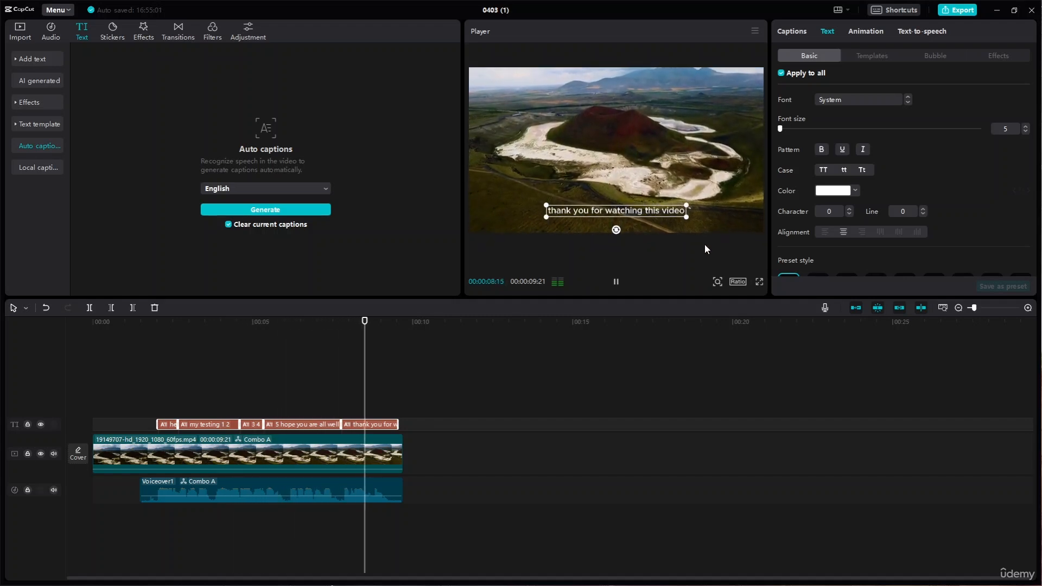
{"action": "key", "text": "space"}
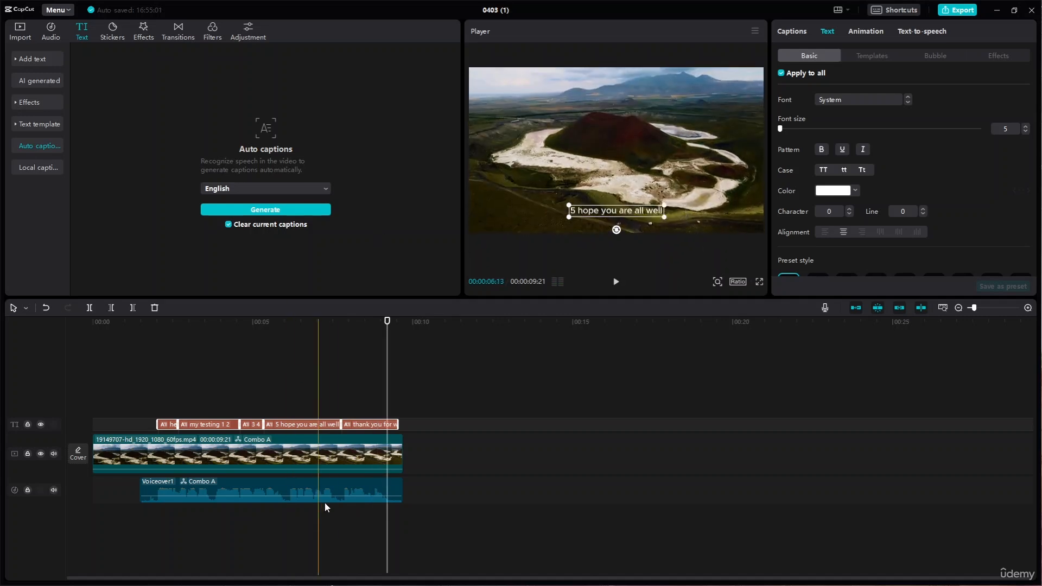
Step: Ungroup the video and Voiceover1 clips and delete the voiceover from the timeline
{"action": "left_click", "coordinate": [217, 483]}
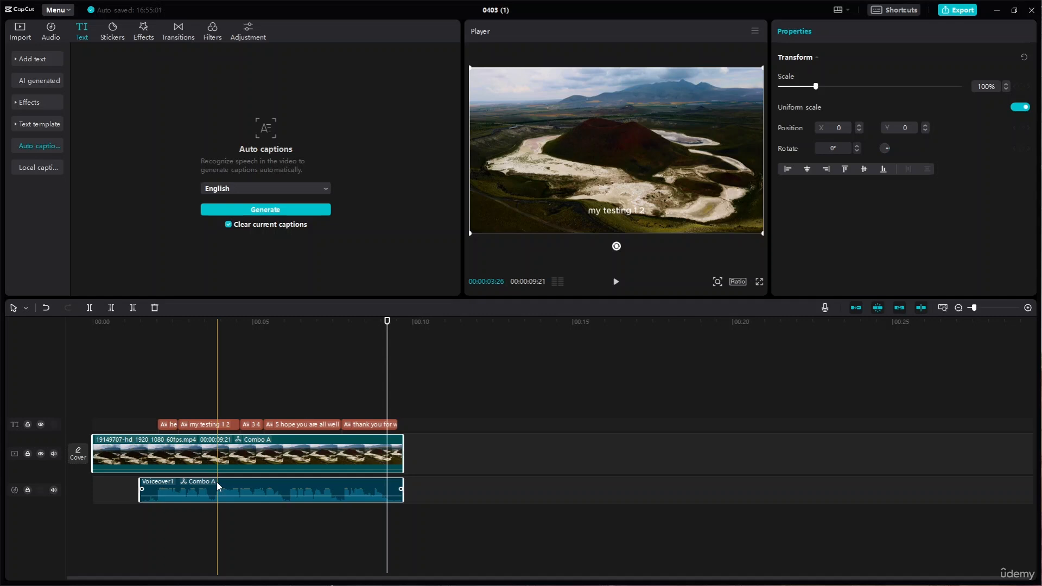
{"action": "right_click", "coordinate": [266, 465]}
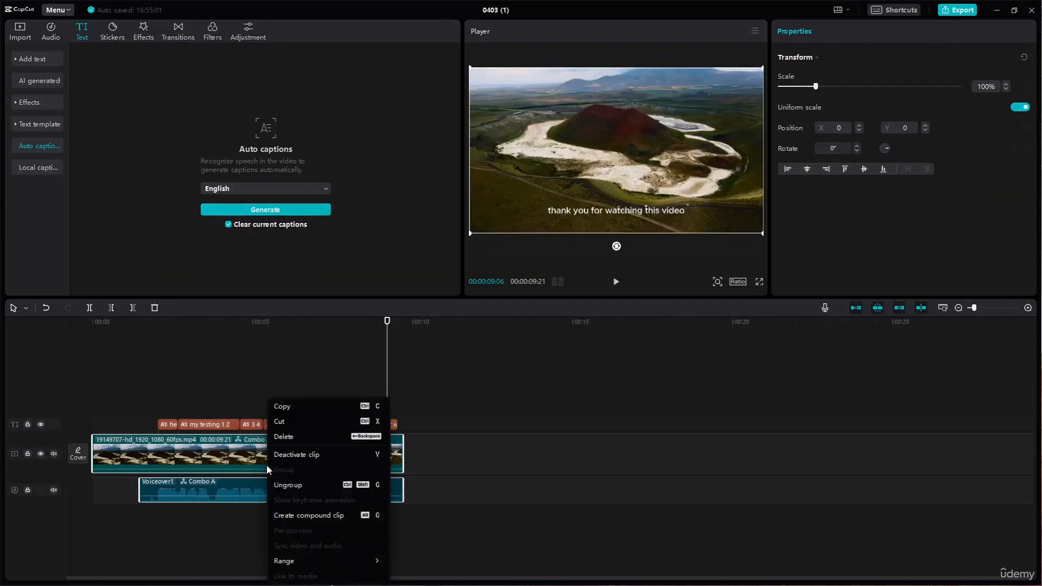
{"action": "left_click", "coordinate": [307, 483]}
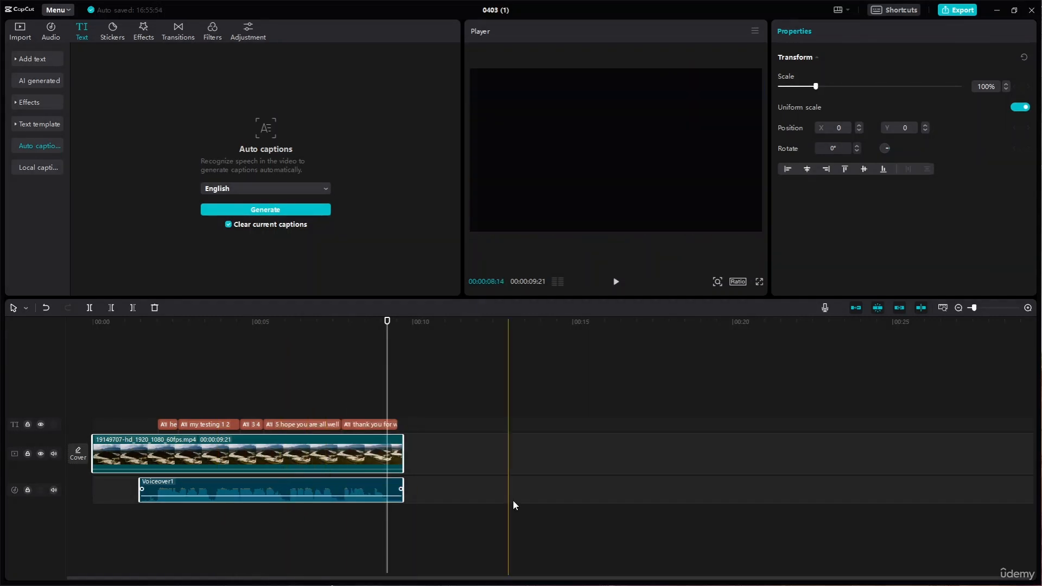
{"action": "left_click", "coordinate": [351, 484]}
{"action": "key", "text": "Delete"}
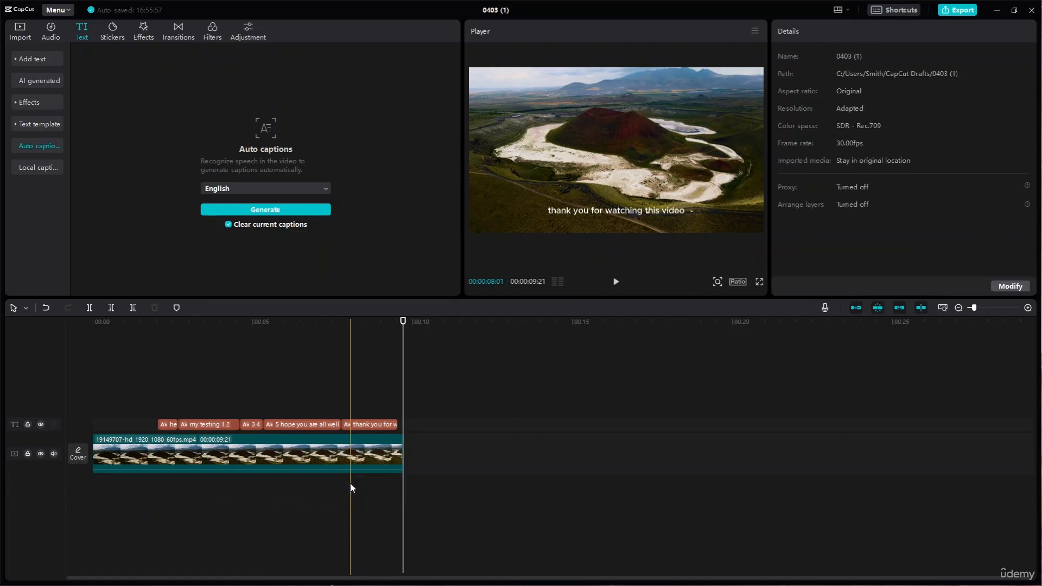
Step: Delete all the generated caption clips from the text track, one by one from last to first
{"action": "left_click", "coordinate": [377, 423]}
{"action": "key", "text": "Delete"}
{"action": "left_click", "coordinate": [309, 425]}
{"action": "key", "text": "Delete"}
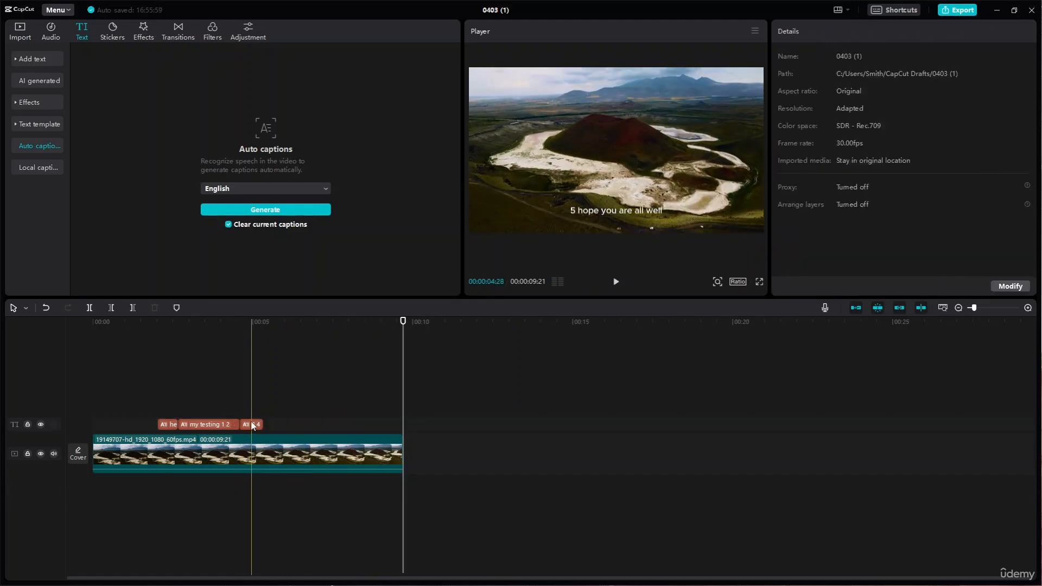
{"action": "left_click", "coordinate": [251, 425]}
{"action": "key", "text": "Delete"}
{"action": "left_click", "coordinate": [207, 429]}
{"action": "key", "text": "Delete"}
{"action": "left_click", "coordinate": [174, 426]}
{"action": "key", "text": "Delete"}
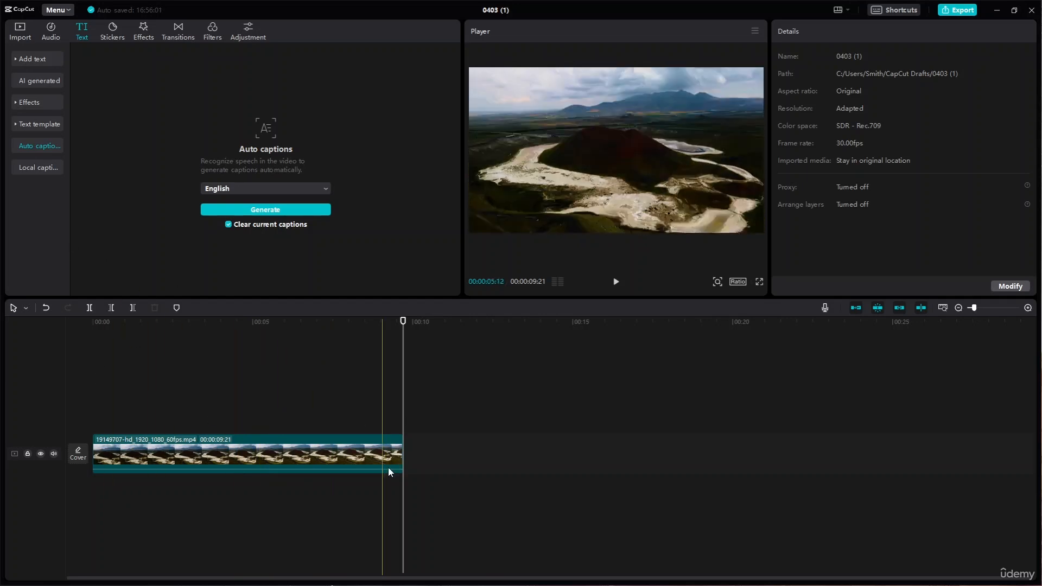
Step: Open the local captions file picker for SRT, LRC and ASS files and close it without importing anything
{"action": "left_click", "coordinate": [32, 170]}
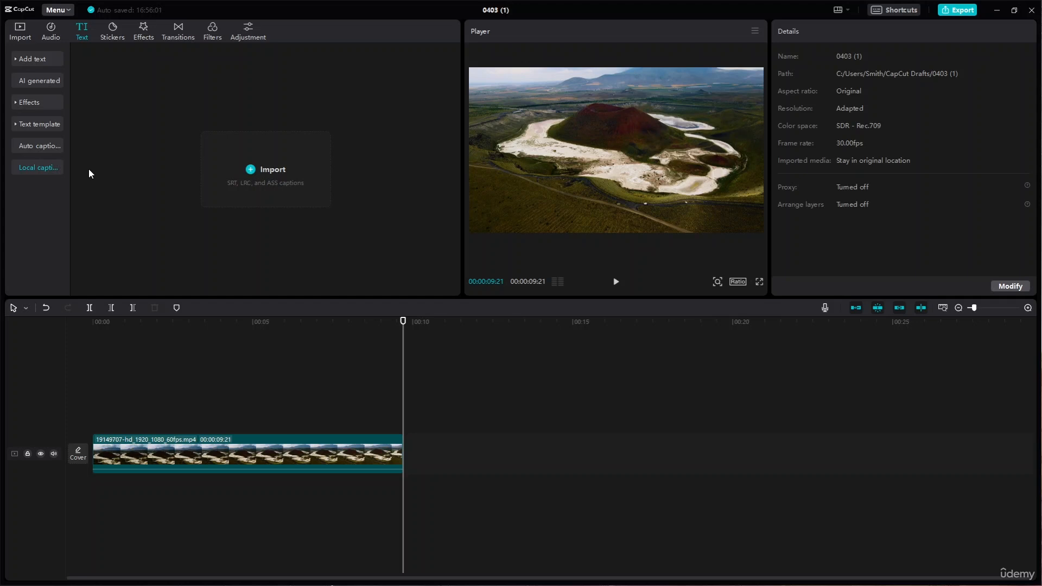
{"action": "left_click", "coordinate": [258, 170]}
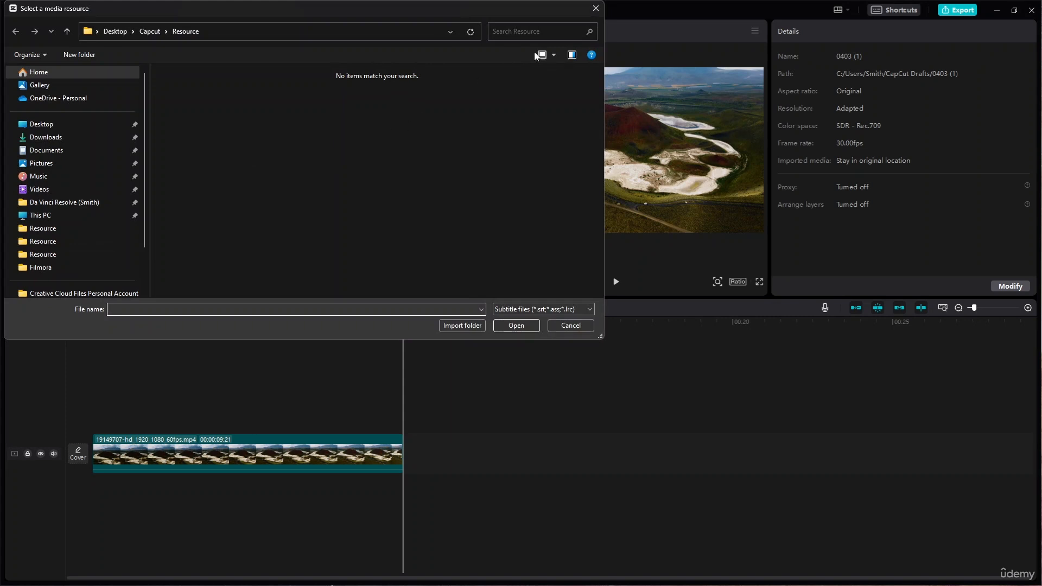
{"action": "left_click", "coordinate": [596, 9]}
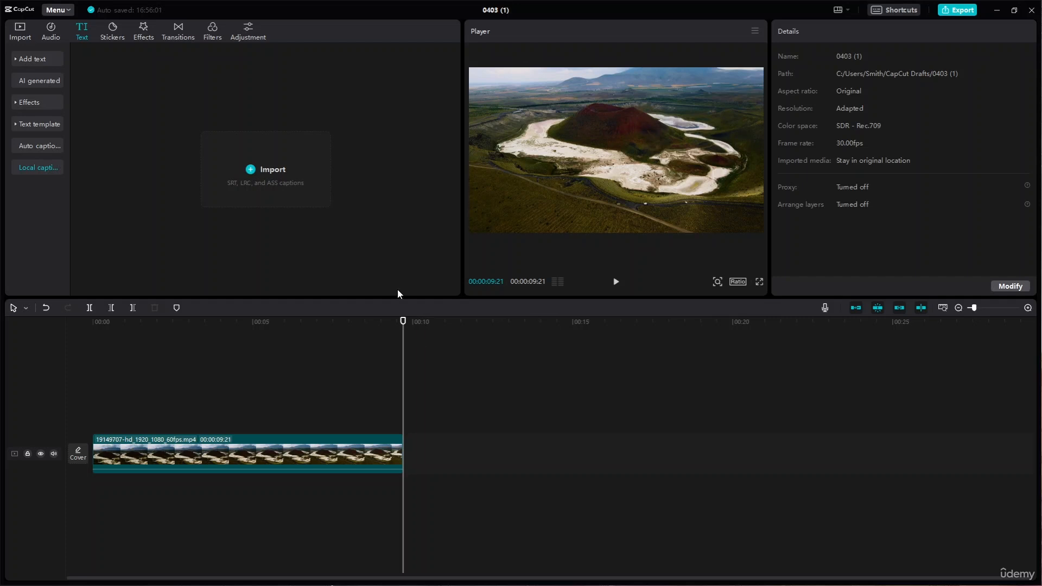
Step: Return the playhead to the start of the video and add a Default text clip there
{"action": "left_click_drag", "start_coordinate": [402, 321], "coordinate": [32, 335]}
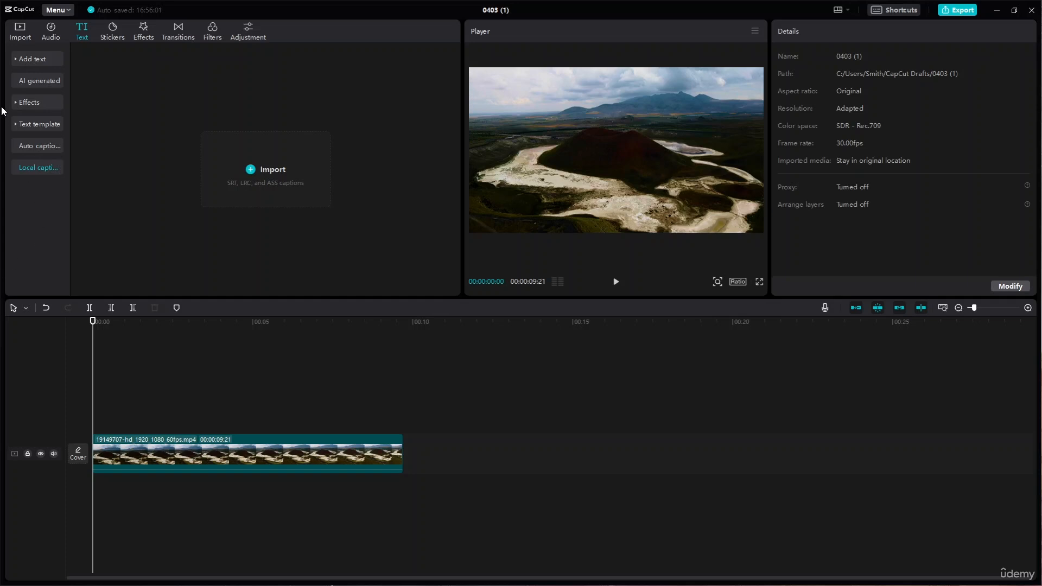
{"action": "left_click", "coordinate": [19, 63]}
{"action": "left_click", "coordinate": [19, 63]}
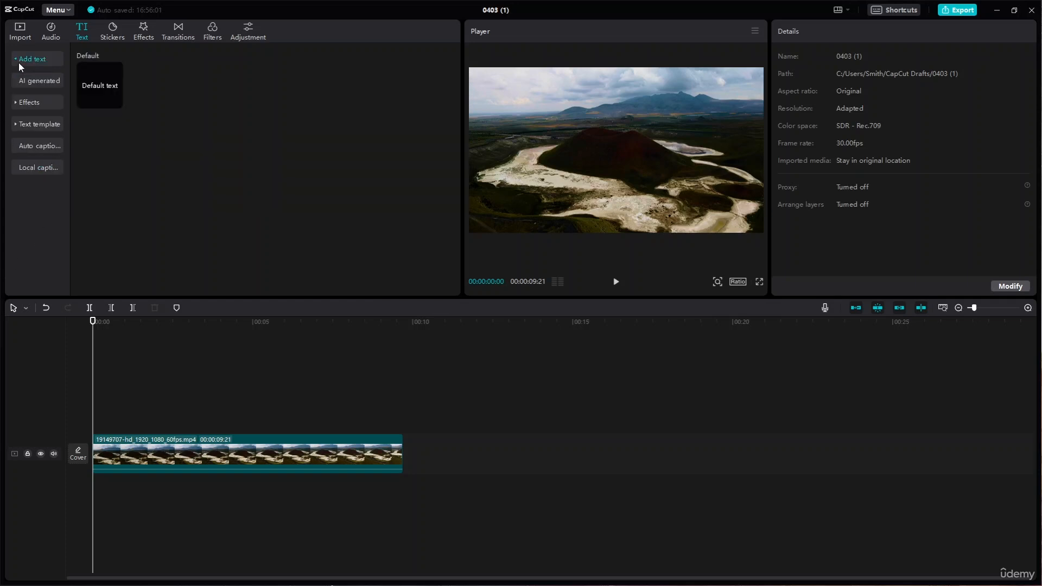
{"action": "left_click", "coordinate": [21, 83]}
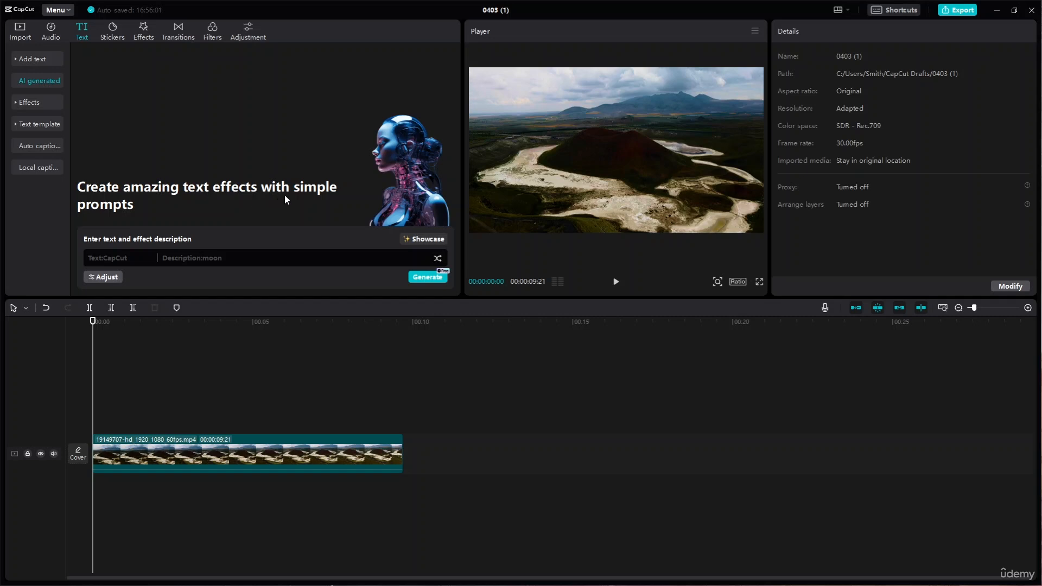
{"action": "left_click", "coordinate": [37, 59]}
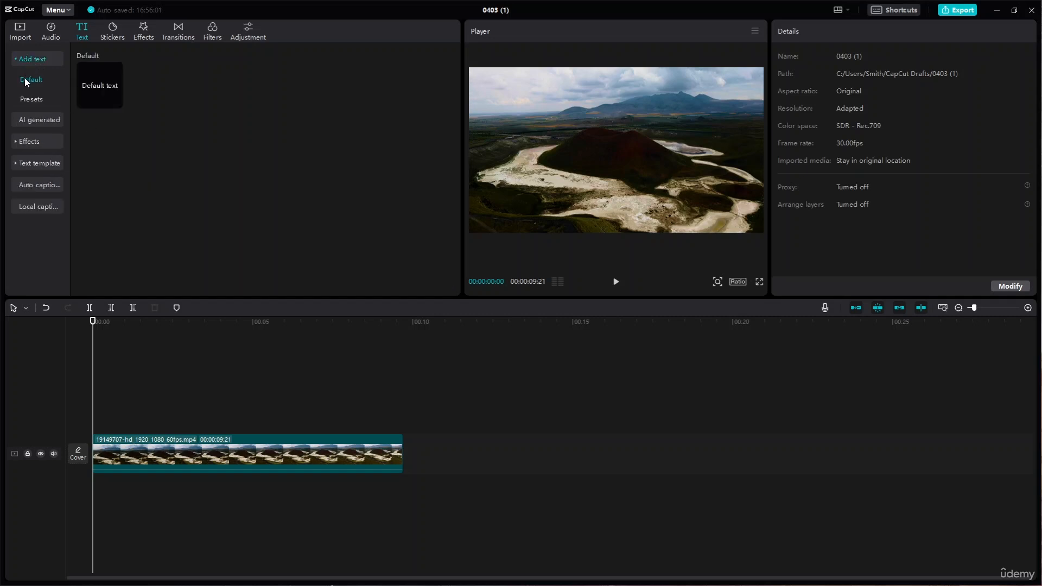
{"action": "left_click", "coordinate": [117, 102]}
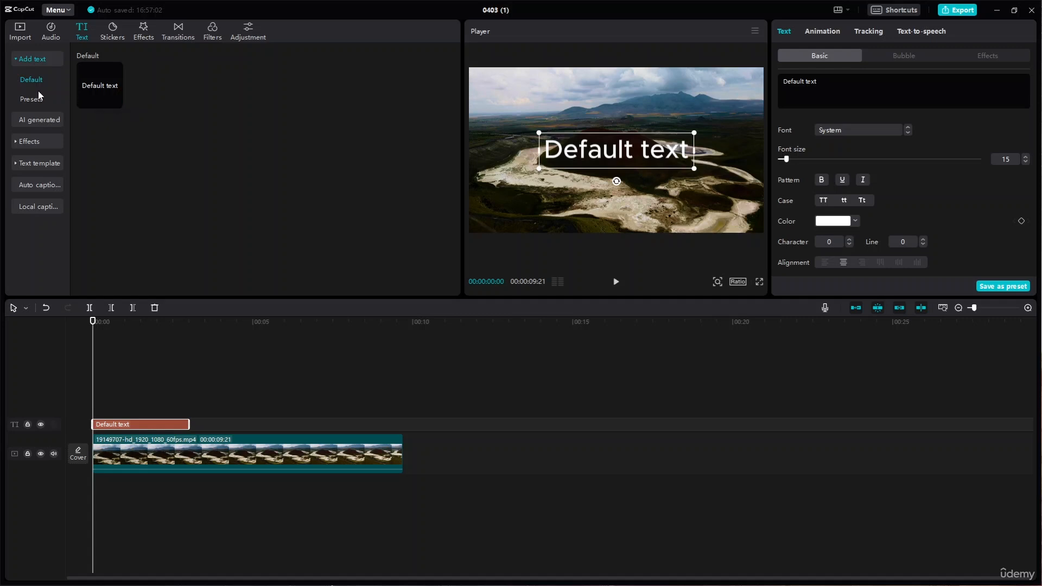
Step: Generate an AI text effect described as "glazed with aqua green color: glitters", allowing prompts and generated content to be stored
{"action": "left_click", "coordinate": [34, 124]}
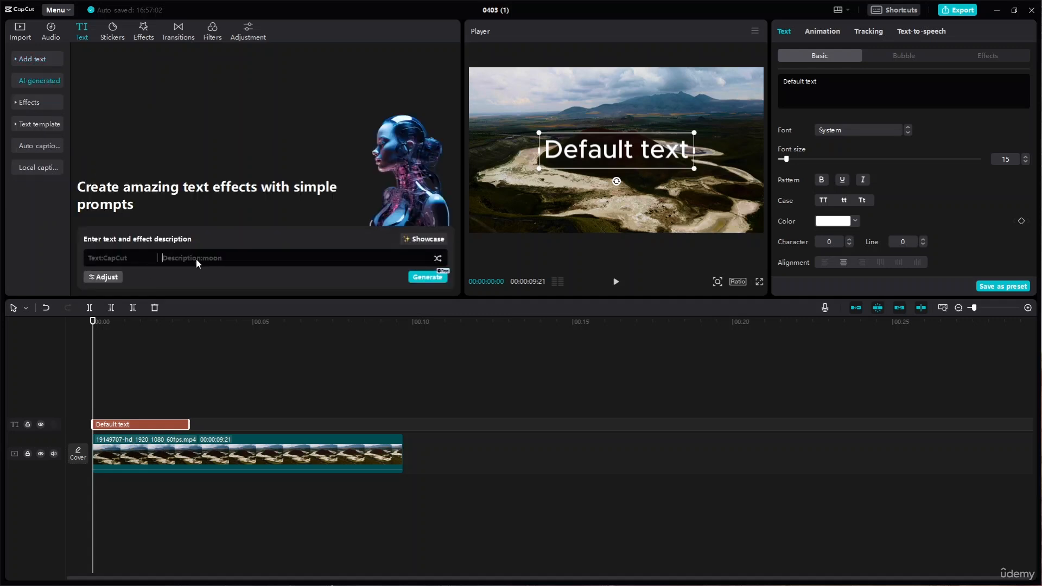
{"action": "left_click", "coordinate": [263, 258]}
{"action": "type", "text": "glazed with aqua green color: glitter"}
{"action": "left_click", "coordinate": [425, 278]}
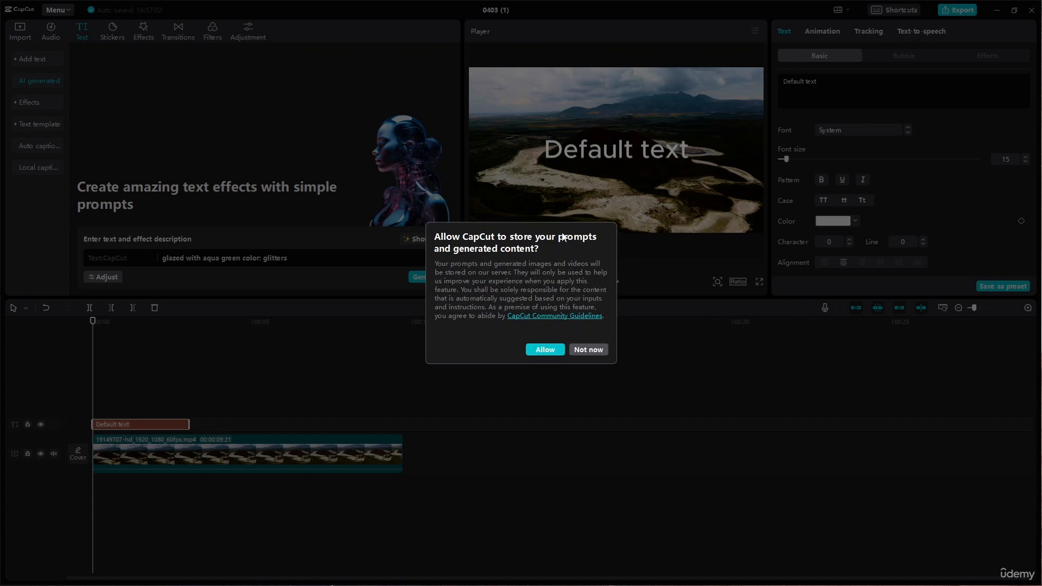
{"action": "left_click", "coordinate": [559, 351]}
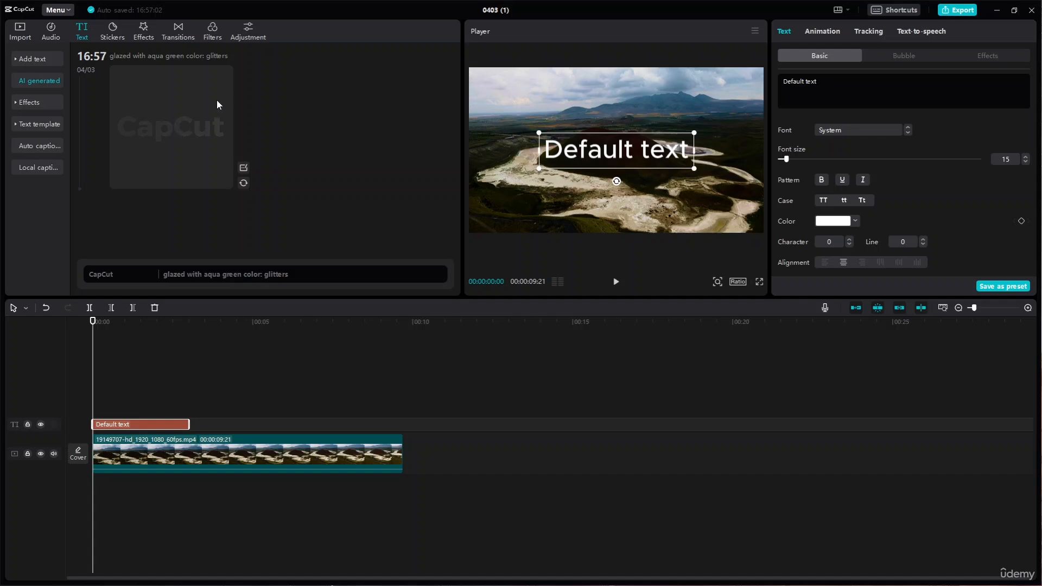
Step: Add the AI-generated "CapCut" text at the start of the timeline and delete the Default text clip
{"action": "left_click", "coordinate": [202, 155]}
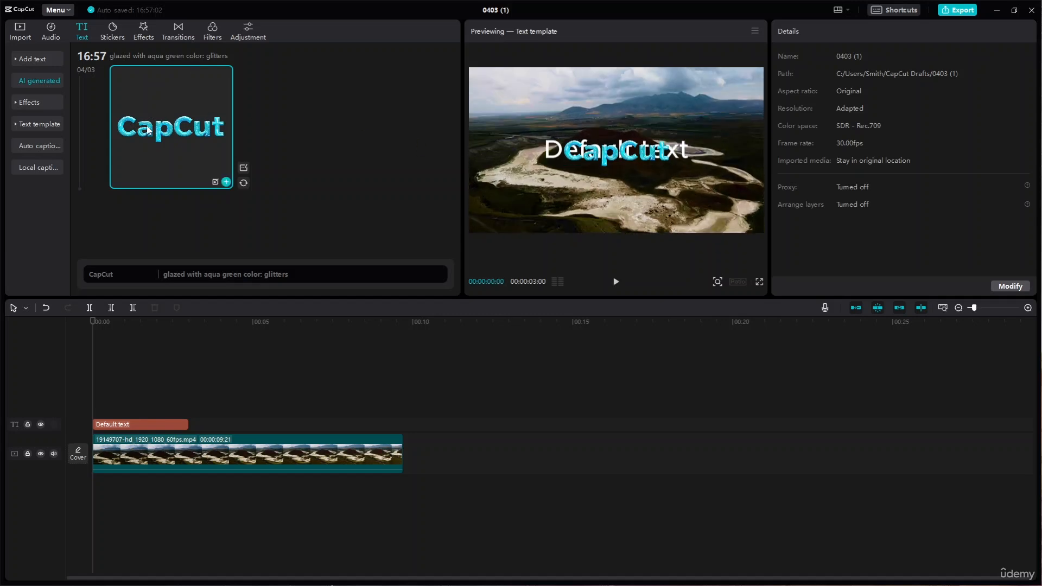
{"action": "left_click", "coordinate": [226, 182]}
{"action": "left_click", "coordinate": [155, 427]}
{"action": "key", "text": "Delete"}
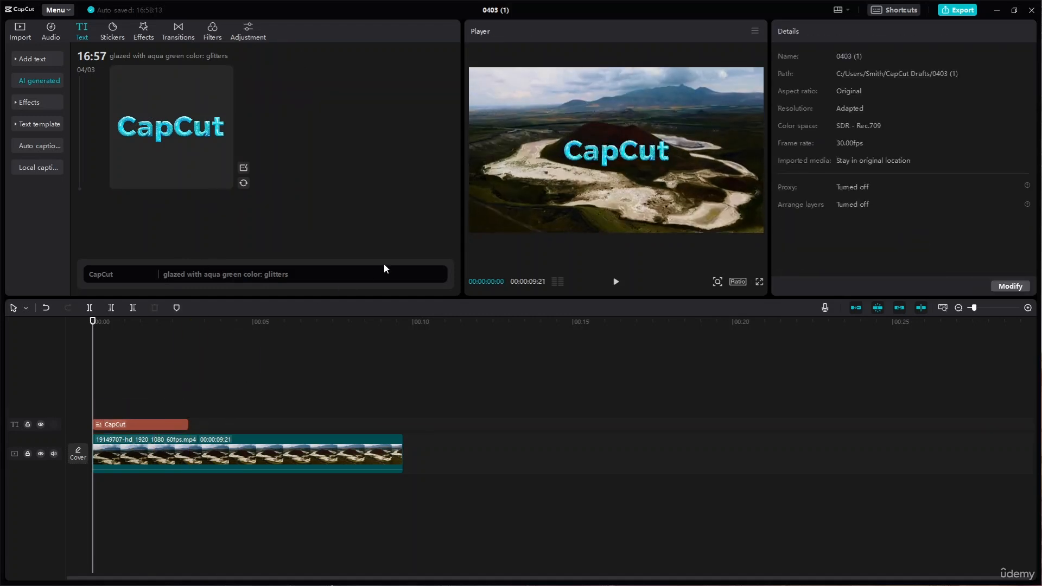
Step: Reopen the aqua green glitter text effect's prompt for editing and clear its effect description
{"action": "left_click", "coordinate": [650, 157]}
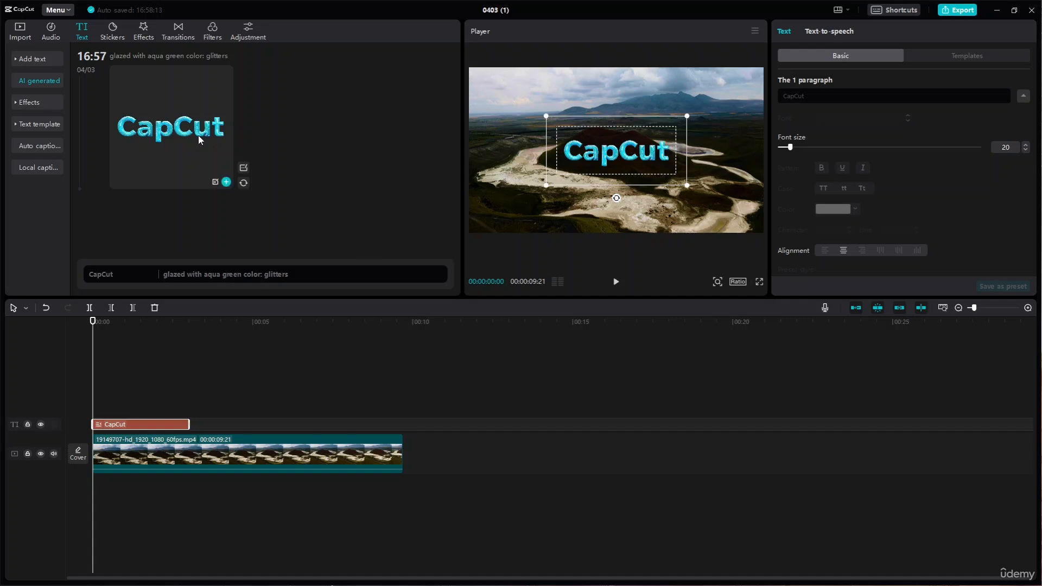
{"action": "left_click", "coordinate": [240, 167]}
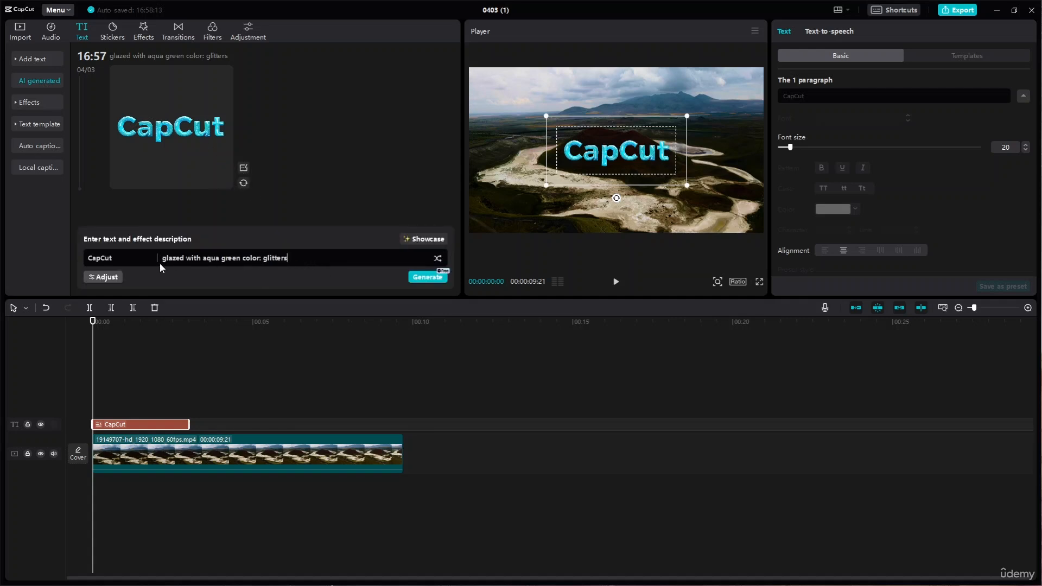
{"action": "left_click_drag", "start_coordinate": [295, 260], "coordinate": [195, 261]}
{"action": "left_click_drag", "start_coordinate": [287, 260], "coordinate": [112, 258]}
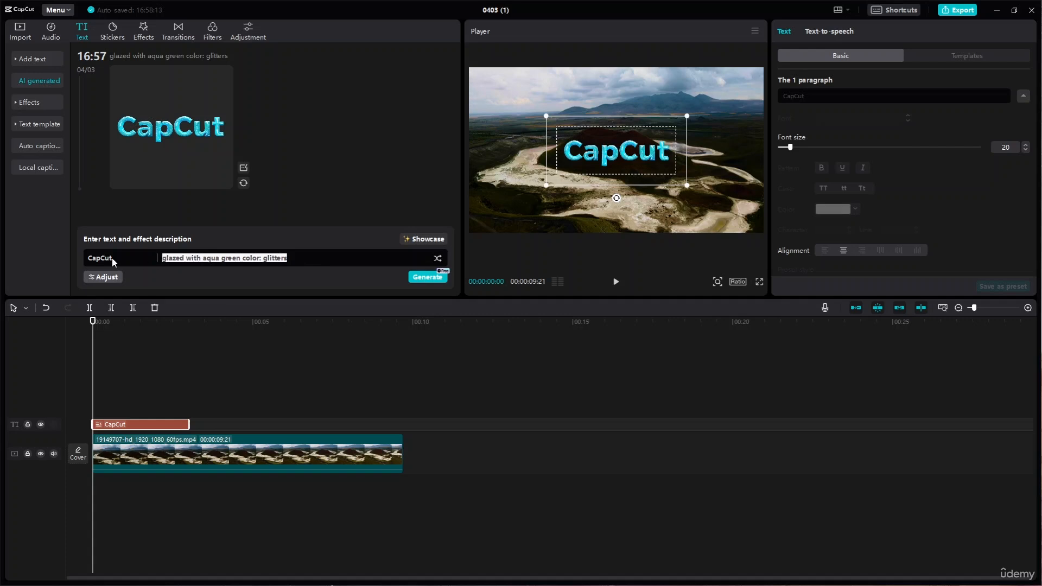
{"action": "key", "text": "BackSpace"}
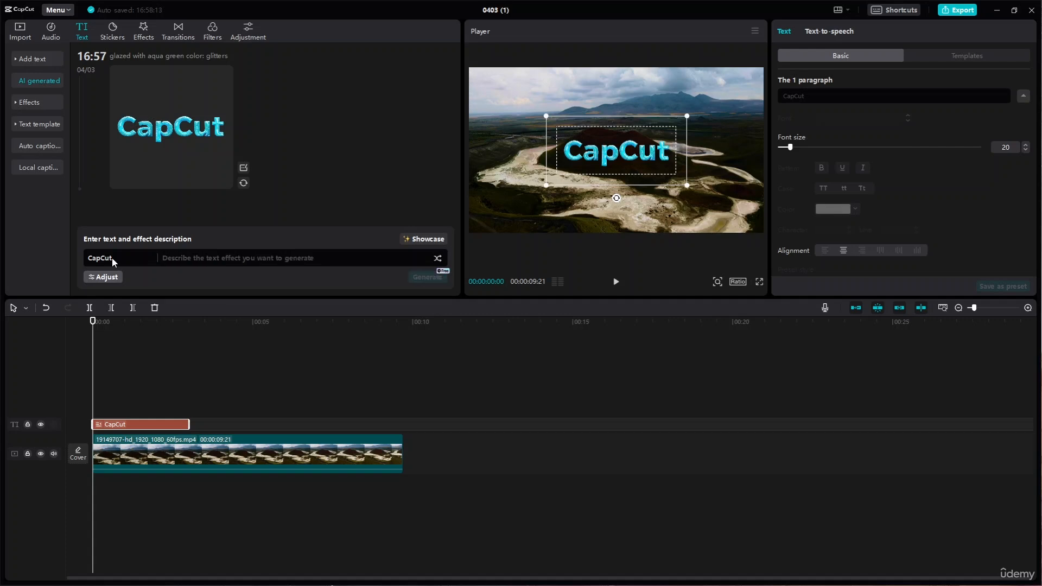
{"action": "type", "text": "cyber"}
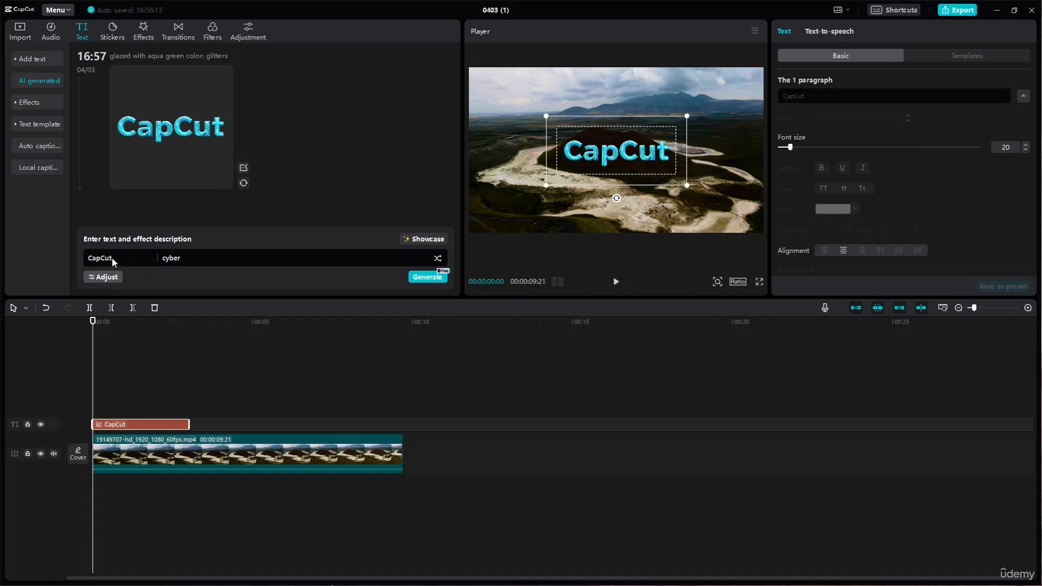
{"action": "type", "text": "punk:"}
{"action": "key", "text": "BackSpace"}
{"action": "key", "text": "BackSpace"}
{"action": "key", "text": "BackSpace"}
{"action": "key", "text": "BackSpace"}
{"action": "key", "text": "BackSpace"}
{"action": "key", "text": "BackSpace"}
{"action": "key", "text": "BackSpace"}
{"action": "key", "text": "BackSpace"}
{"action": "key", "text": "BackSpace"}
{"action": "key", "text": "BackSpace"}
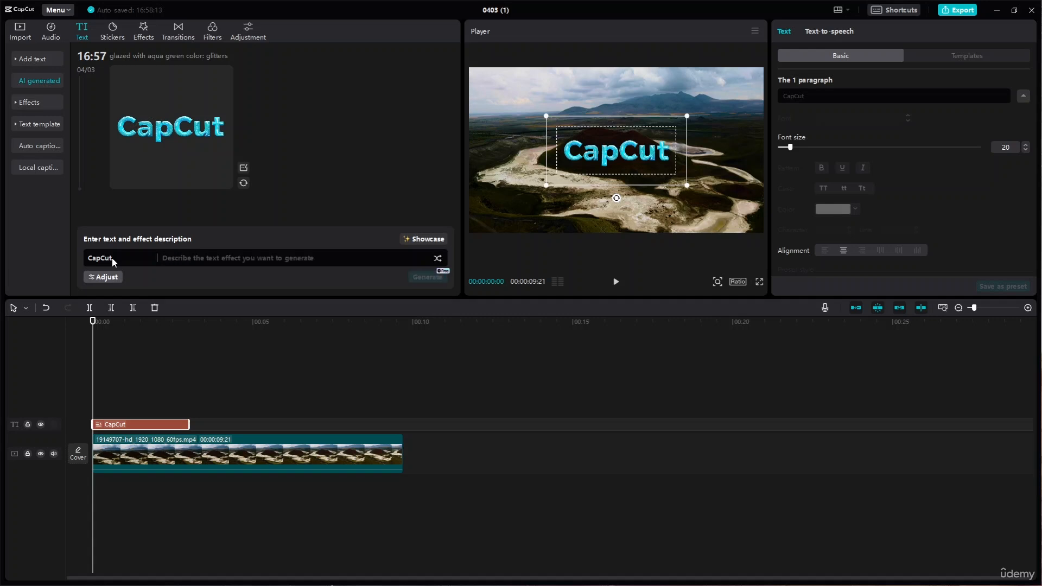
Step: Generate an AI text effect for "CapCut" described as "old west:cyberpunk:scifi"
{"action": "type", "text": "old west"}
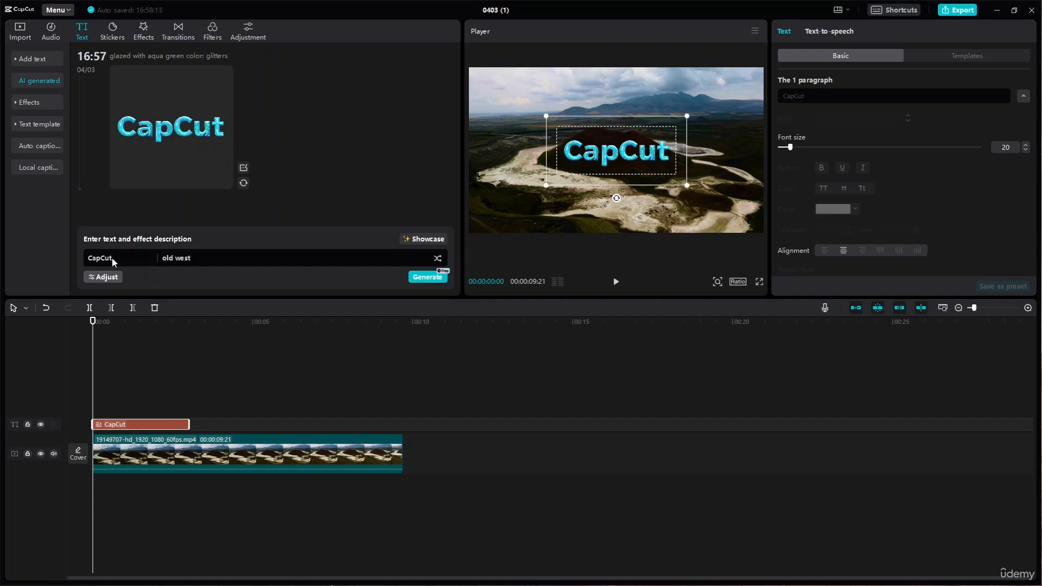
{"action": "type", "text": ":cyberpunk:scifi"}
{"action": "key", "text": "Return"}
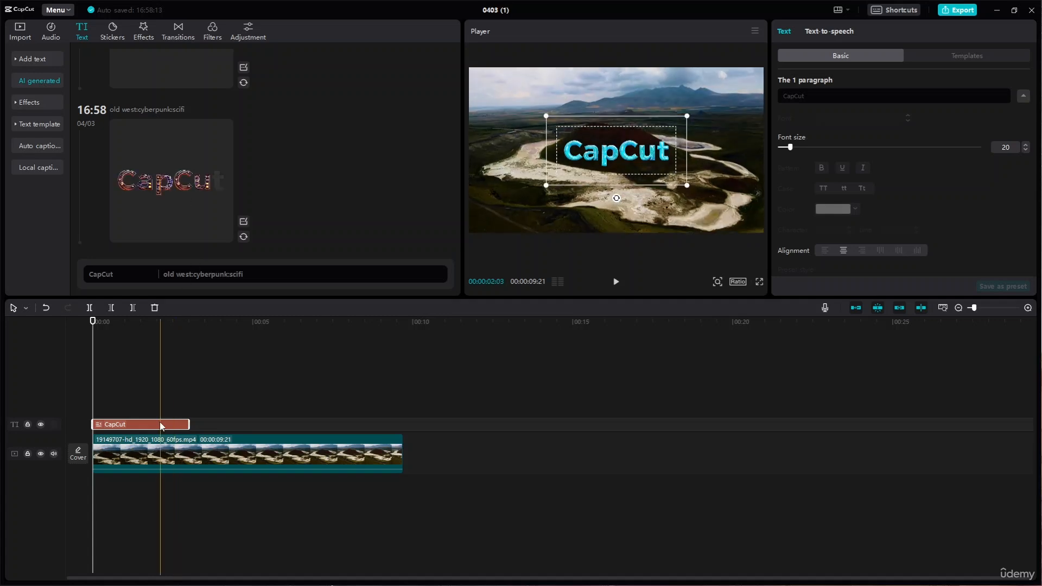
Step: Replace the aqua "CapCut" clip on the timeline with the newly generated old west cyberpunk text and play it back briefly
{"action": "key", "text": "Delete"}
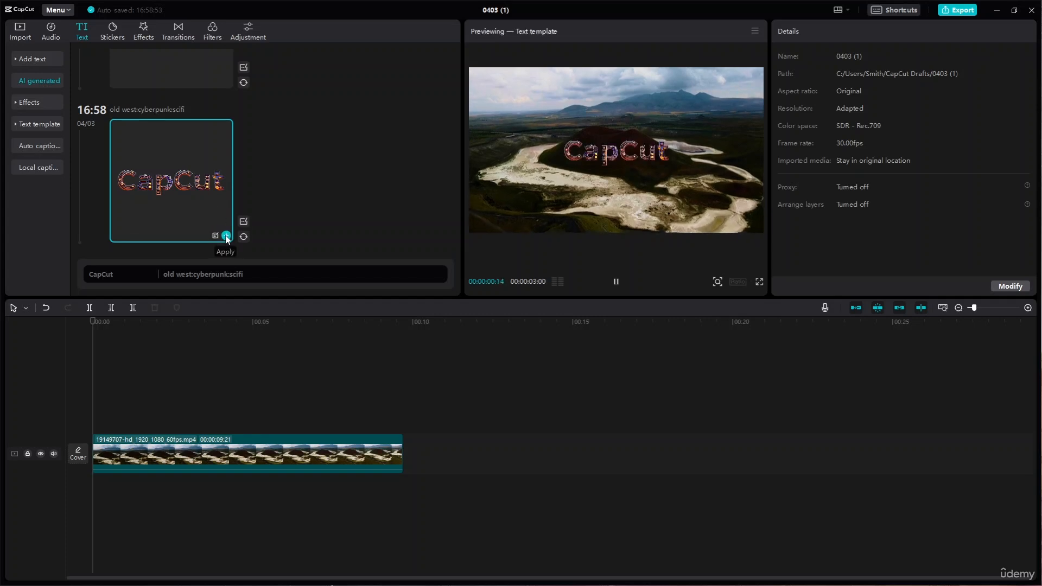
{"action": "left_click", "coordinate": [223, 238]}
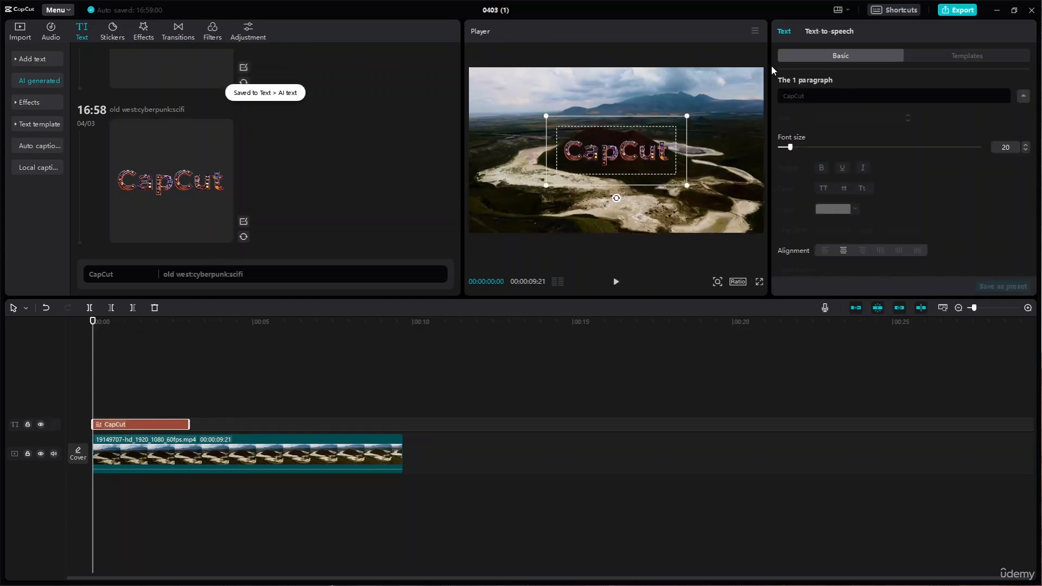
{"action": "key", "text": "space"}
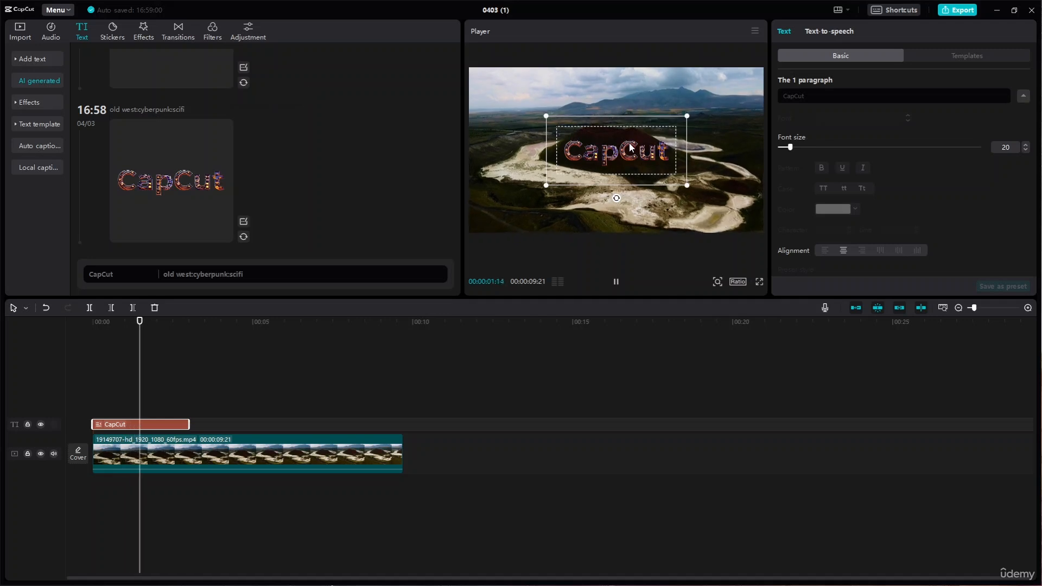
{"action": "key", "text": "space"}
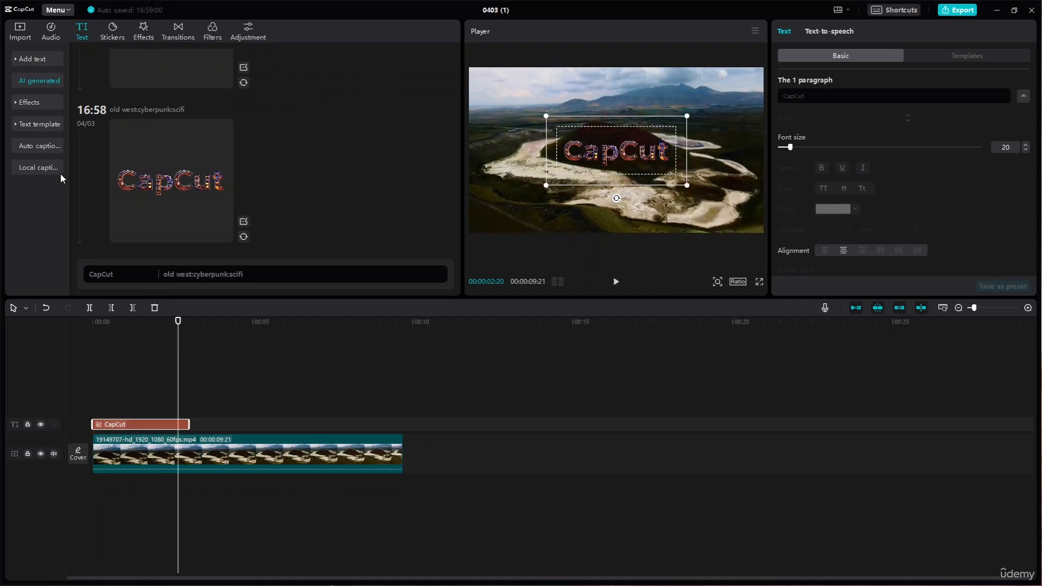
{"action": "left_click", "coordinate": [50, 60]}
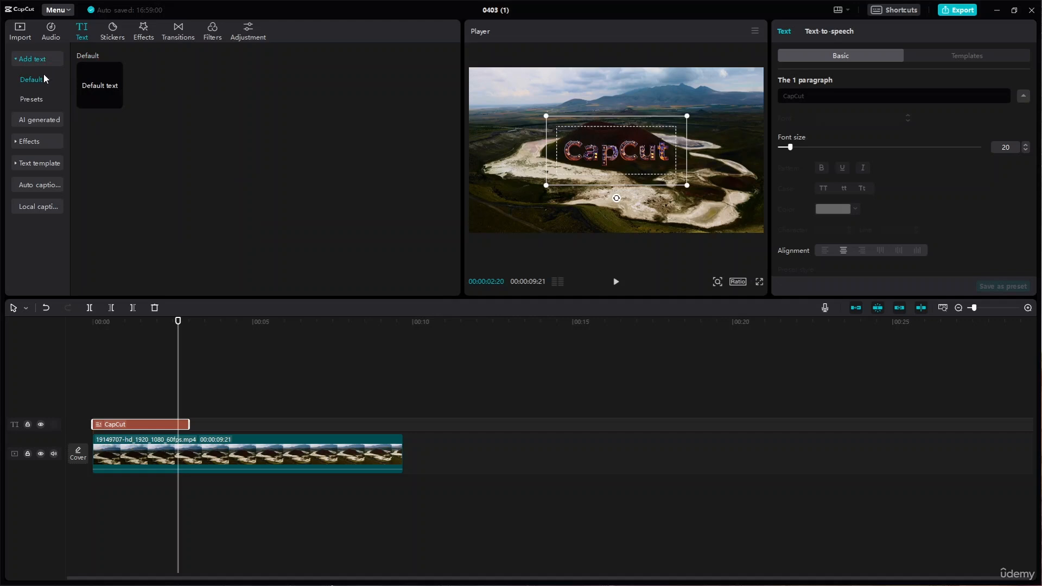
{"action": "left_click", "coordinate": [44, 60]}
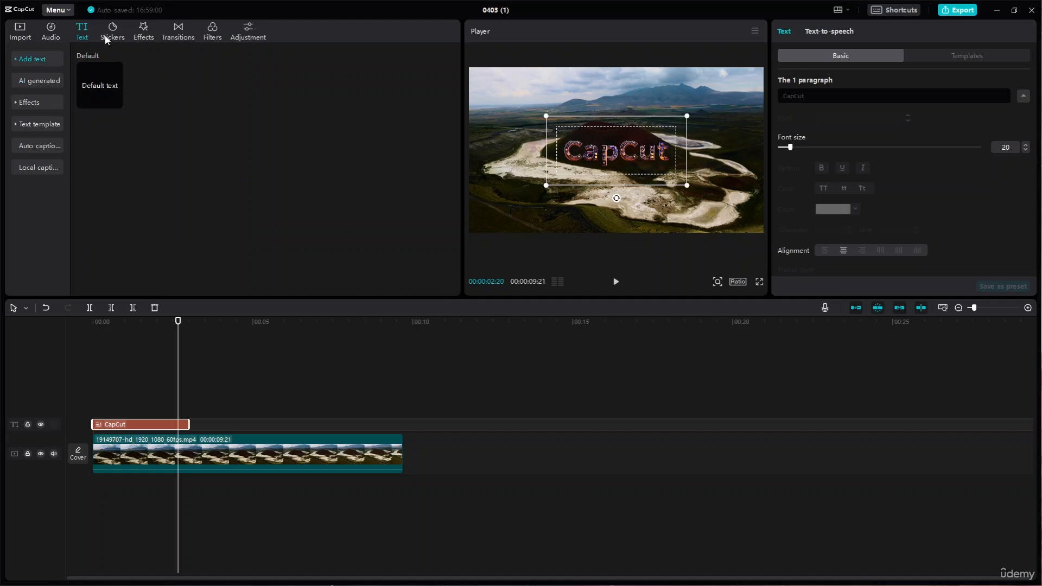